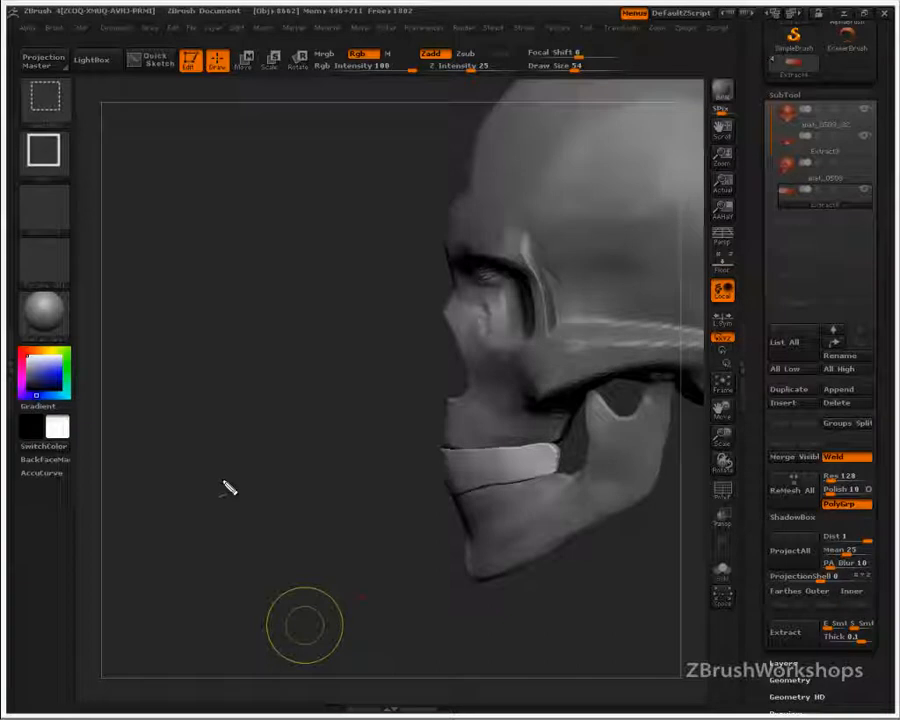
Handwrite the tooth types Incisors, Canines, Pre Molars and Molars as a list in the empty space beside the skull.
{"action": "left_click_drag", "start_coordinate": [119, 157], "coordinate": [168, 154]}
{"action": "mouse_move", "coordinate": [131, 195]}
{"action": "left_mouse_down"}
{"action": "mouse_move", "coordinate": [172, 190]}
{"action": "mouse_move", "coordinate": [145, 192]}
{"action": "left_mouse_up"}
{"action": "mouse_move", "coordinate": [183, 170]}
{"action": "left_mouse_down"}
{"action": "mouse_move", "coordinate": [181, 187]}
{"action": "mouse_move", "coordinate": [208, 166]}
{"action": "mouse_move", "coordinate": [249, 182]}
{"action": "left_mouse_up"}
{"action": "mouse_move", "coordinate": [256, 167]}
{"action": "left_mouse_down"}
{"action": "mouse_move", "coordinate": [258, 182]}
{"action": "mouse_move", "coordinate": [270, 186]}
{"action": "mouse_move", "coordinate": [298, 168]}
{"action": "left_mouse_up"}
{"action": "mouse_move", "coordinate": [311, 186]}
{"action": "left_mouse_down"}
{"action": "mouse_move", "coordinate": [322, 170]}
{"action": "mouse_move", "coordinate": [330, 185]}
{"action": "left_mouse_up"}
{"action": "mouse_move", "coordinate": [134, 210]}
{"action": "left_mouse_down"}
{"action": "mouse_move", "coordinate": [140, 256]}
{"action": "mouse_move", "coordinate": [196, 255]}
{"action": "mouse_move", "coordinate": [271, 230]}
{"action": "mouse_move", "coordinate": [282, 252]}
{"action": "mouse_move", "coordinate": [272, 249]}
{"action": "left_mouse_up"}
{"action": "left_click_drag", "start_coordinate": [301, 230], "coordinate": [288, 247]}
{"action": "mouse_move", "coordinate": [133, 289]}
{"action": "left_mouse_down"}
{"action": "mouse_move", "coordinate": [136, 310]}
{"action": "mouse_move", "coordinate": [169, 305]}
{"action": "mouse_move", "coordinate": [203, 262]}
{"action": "mouse_move", "coordinate": [212, 302]}
{"action": "mouse_move", "coordinate": [250, 290]}
{"action": "mouse_move", "coordinate": [320, 298]}
{"action": "left_mouse_up"}
{"action": "mouse_move", "coordinate": [153, 360]}
{"action": "left_mouse_down"}
{"action": "mouse_move", "coordinate": [176, 345]}
{"action": "mouse_move", "coordinate": [288, 350]}
{"action": "left_mouse_up"}
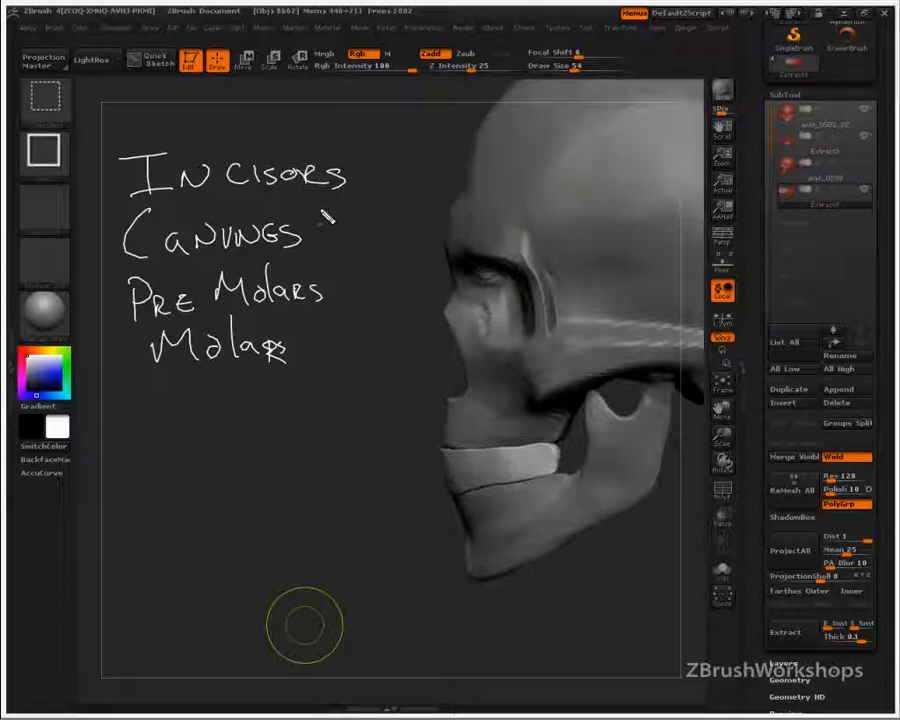
Write the tooth counts beside the list: 4 for incisors, 2 for canines, 2 for premolars, and a count for molars.
{"action": "mouse_move", "coordinate": [381, 149]}
{"action": "left_mouse_down"}
{"action": "mouse_move", "coordinate": [389, 152]}
{"action": "mouse_move", "coordinate": [385, 180]}
{"action": "left_mouse_up"}
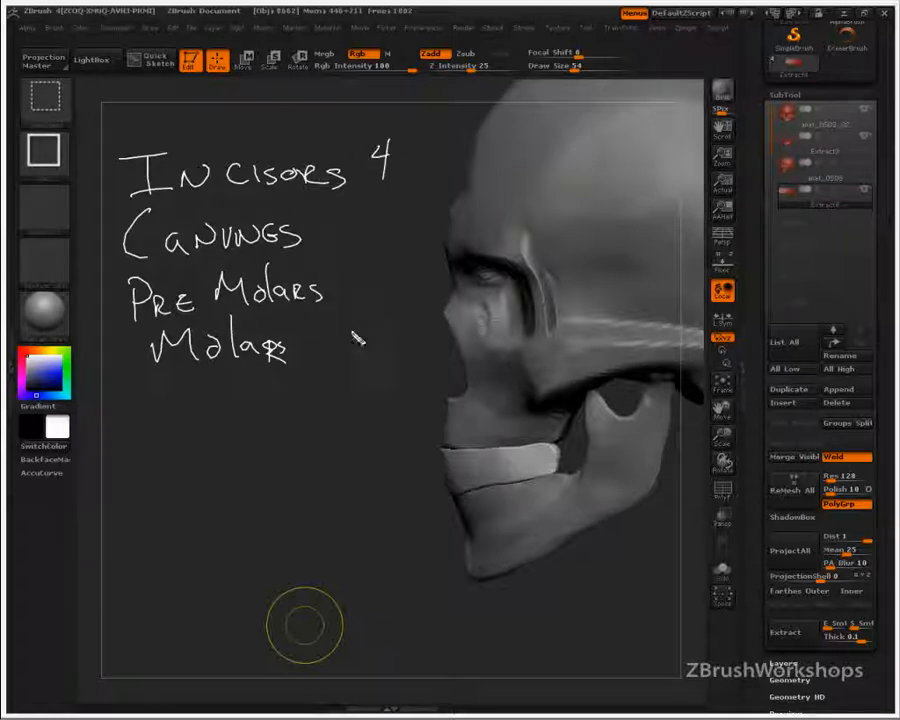
{"action": "mouse_move", "coordinate": [352, 222]}
{"action": "left_mouse_down"}
{"action": "mouse_move", "coordinate": [372, 238]}
{"action": "mouse_move", "coordinate": [376, 298]}
{"action": "left_mouse_up"}
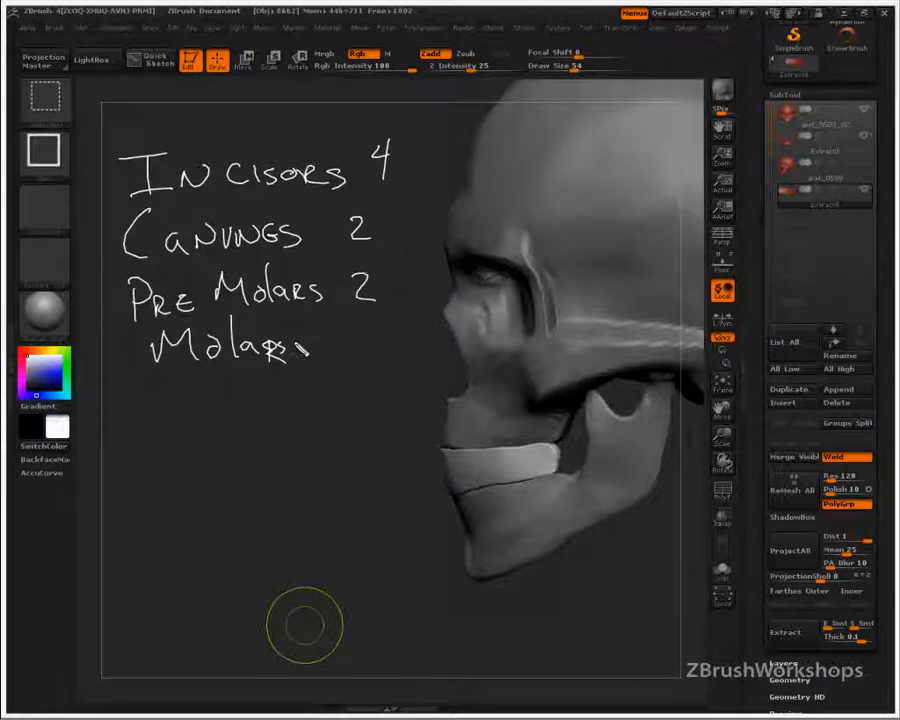
{"action": "left_click_drag", "start_coordinate": [323, 330], "coordinate": [325, 353]}
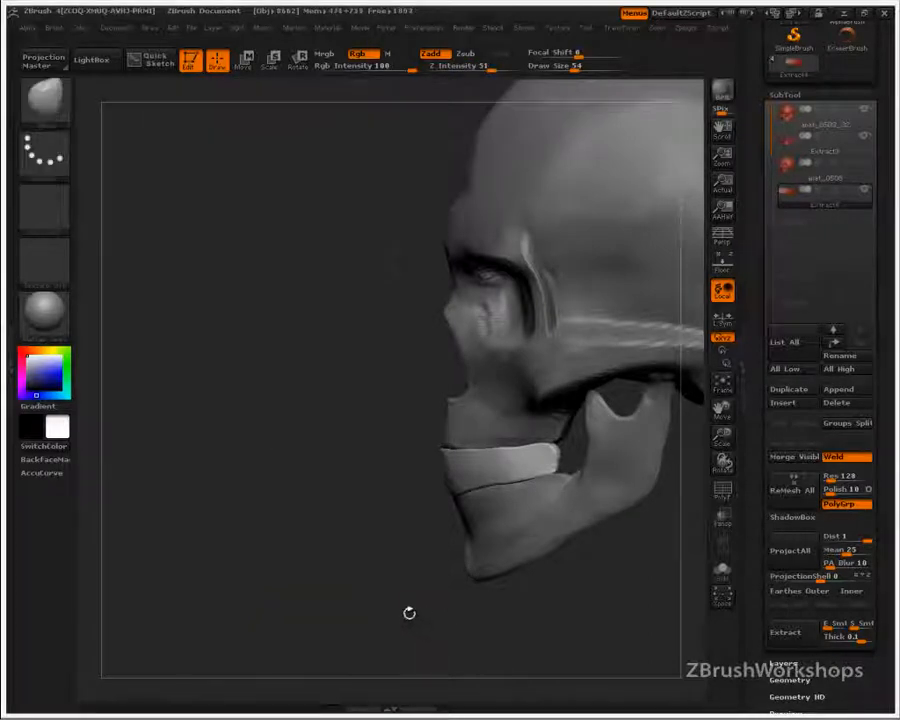
Show the skull from the front, set the draw size to 5 and turn on perspective distortion.
{"action": "mouse_move", "coordinate": [410, 610]}
{"action": "left_mouse_down"}
{"action": "mouse_move", "coordinate": [452, 612]}
{"action": "mouse_move", "coordinate": [469, 625]}
{"action": "mouse_move", "coordinate": [496, 608]}
{"action": "mouse_move", "coordinate": [306, 575]}
{"action": "left_mouse_up"}
{"action": "key", "text": "s"}
{"action": "left_click_drag", "start_coordinate": [480, 440], "coordinate": [452, 440]}
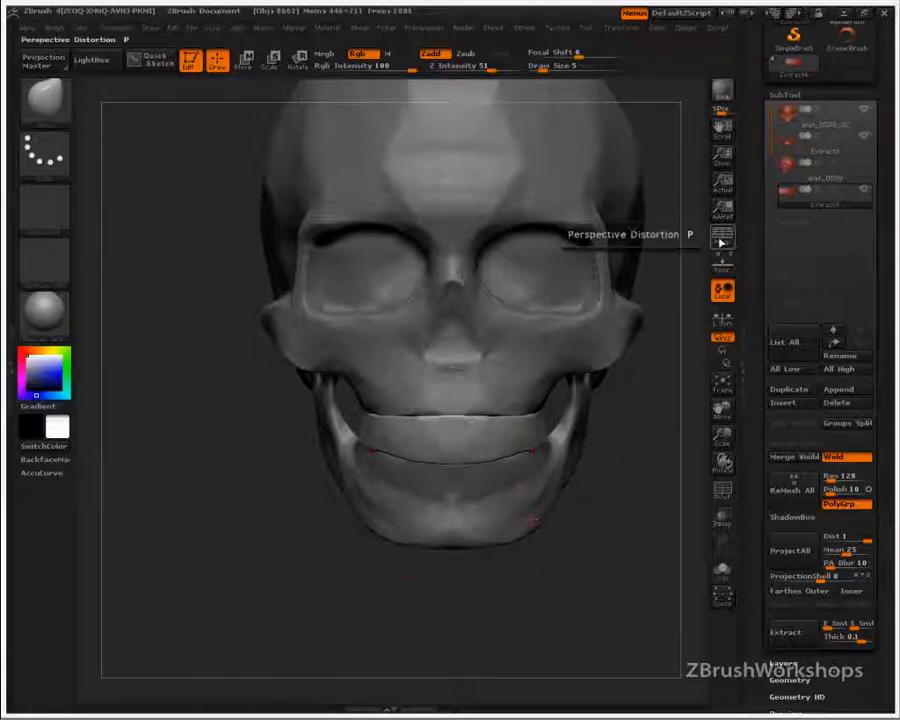
{"action": "left_click", "coordinate": [722, 238]}
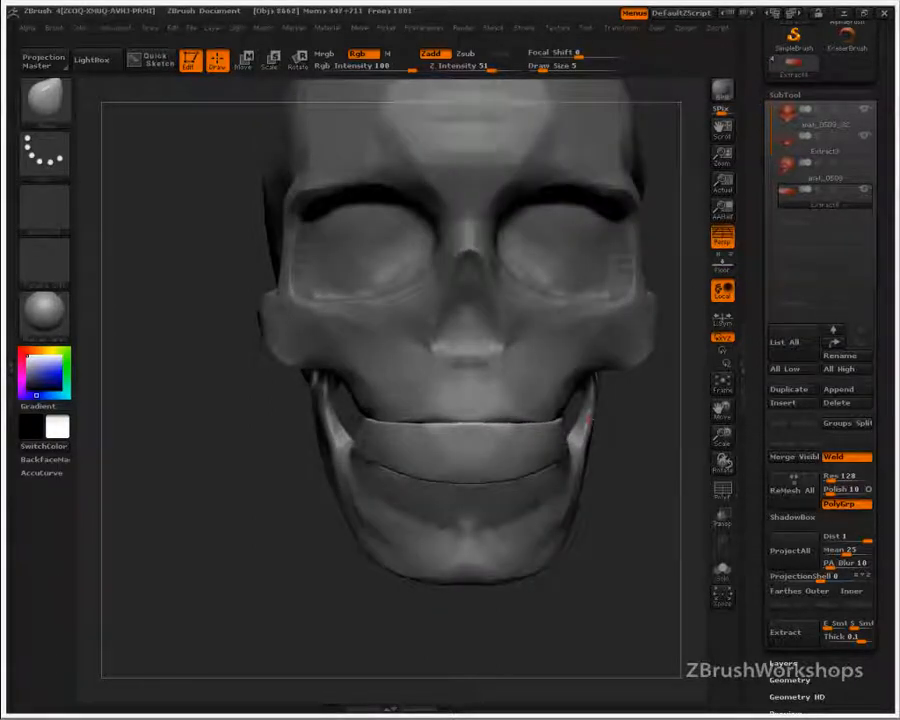
Turn on polypaint for the teeth block and the visible skull and jaw subtools, with black as the paint colour.
{"action": "key", "text": "shift"}
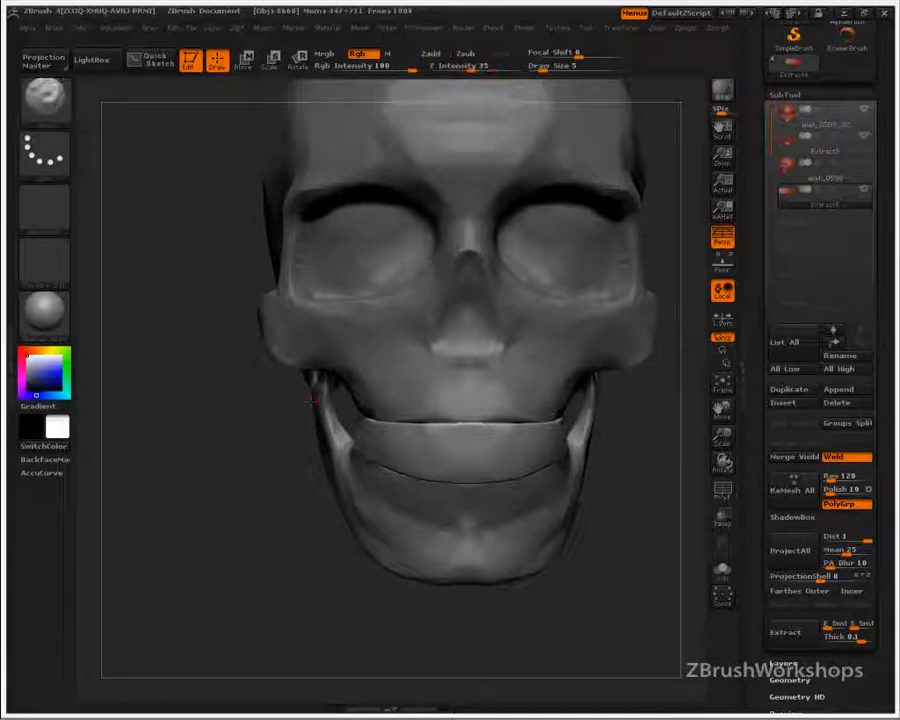
{"action": "left_click", "coordinate": [847, 198]}
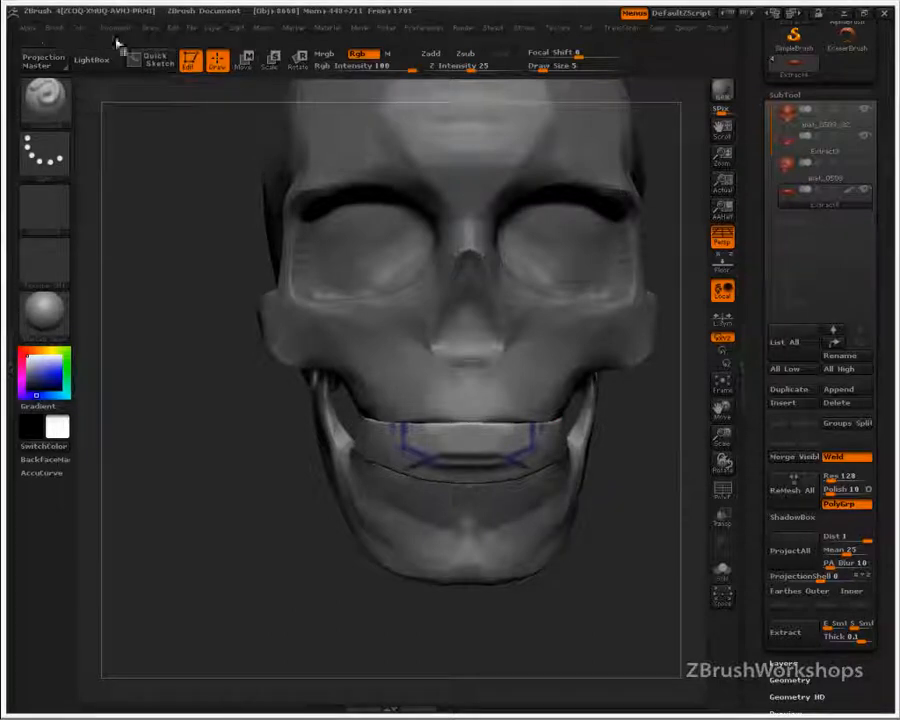
{"action": "left_click", "coordinate": [80, 27]}
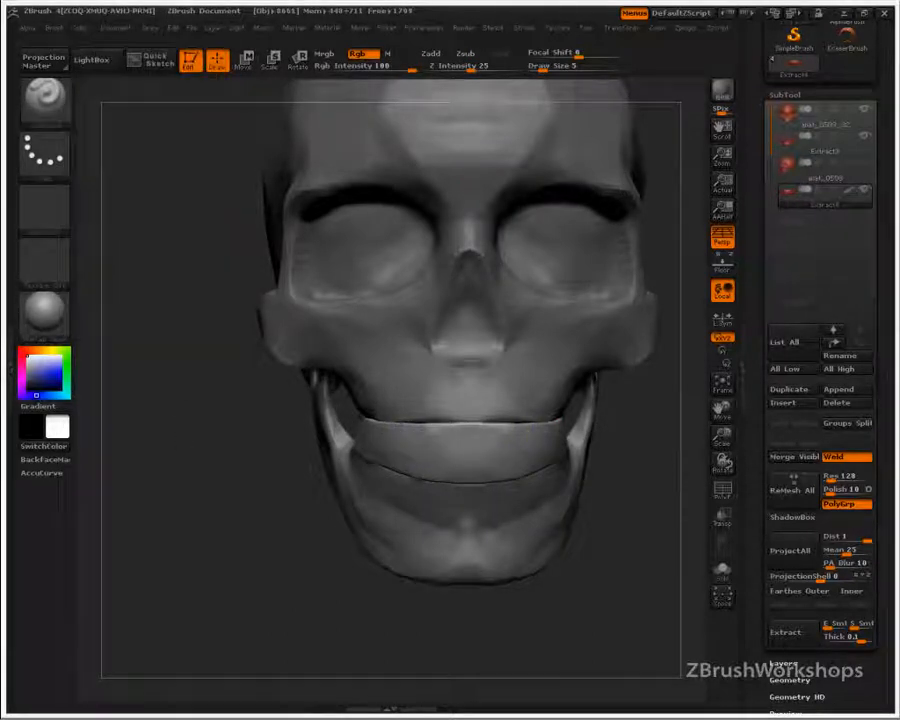
{"action": "left_click_drag", "start_coordinate": [36, 378], "coordinate": [22, 395]}
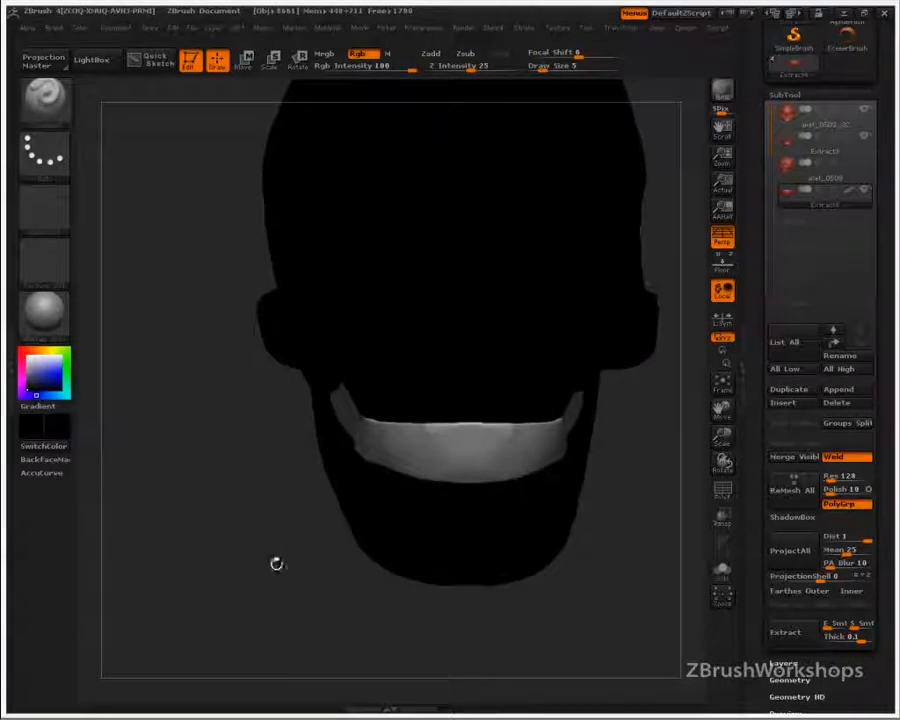
{"action": "left_click", "coordinate": [850, 138]}
{"action": "left_click", "coordinate": [849, 111]}
Paint a horizontal bite line around the teeth block and a vertical midline at its front centre.
{"action": "mouse_move", "coordinate": [649, 504]}
{"action": "left_mouse_down"}
{"action": "mouse_move", "coordinate": [690, 495]}
{"action": "mouse_move", "coordinate": [690, 575]}
{"action": "left_mouse_up"}
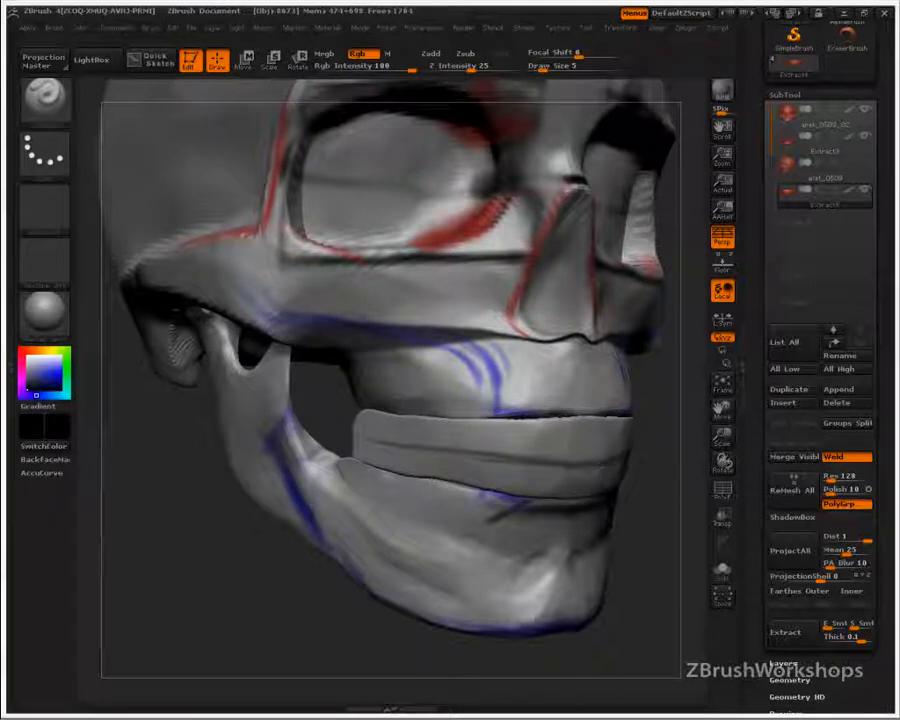
{"action": "mouse_move", "coordinate": [660, 505]}
{"action": "left_mouse_down"}
{"action": "mouse_move", "coordinate": [372, 537]}
{"action": "mouse_move", "coordinate": [250, 496]}
{"action": "left_mouse_up"}
{"action": "left_click_drag", "start_coordinate": [462, 378], "coordinate": [463, 458]}
Paint vertical divider lines for the upper incisors and canines symmetrically on both sides of the midline.
{"action": "mouse_move", "coordinate": [520, 600]}
{"action": "left_mouse_down"}
{"action": "mouse_move", "coordinate": [571, 597]}
{"action": "mouse_move", "coordinate": [585, 617]}
{"action": "left_mouse_up"}
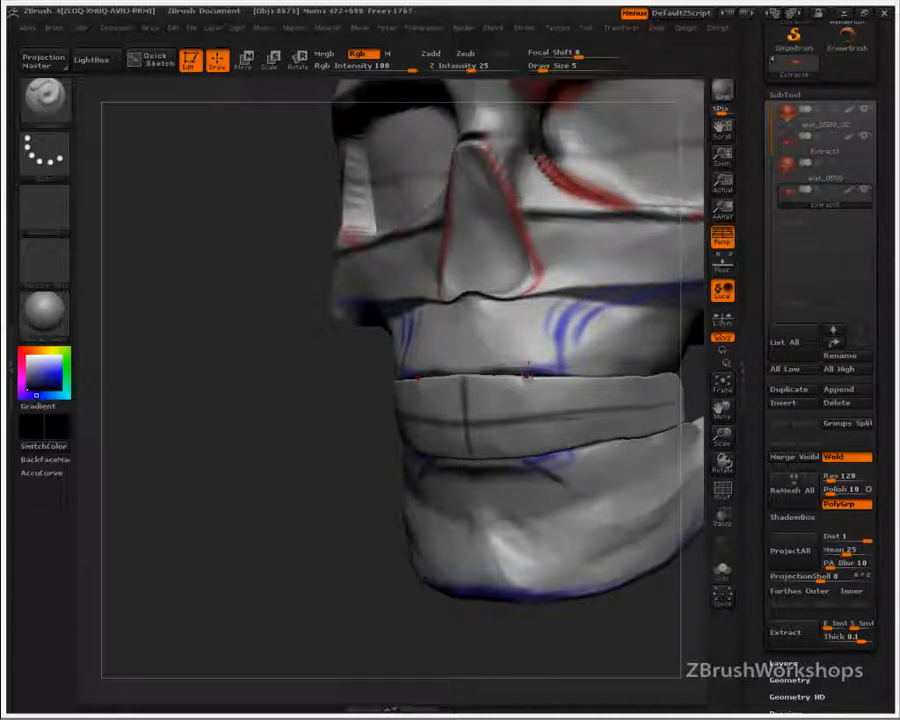
{"action": "left_click_drag", "start_coordinate": [524, 378], "coordinate": [524, 408]}
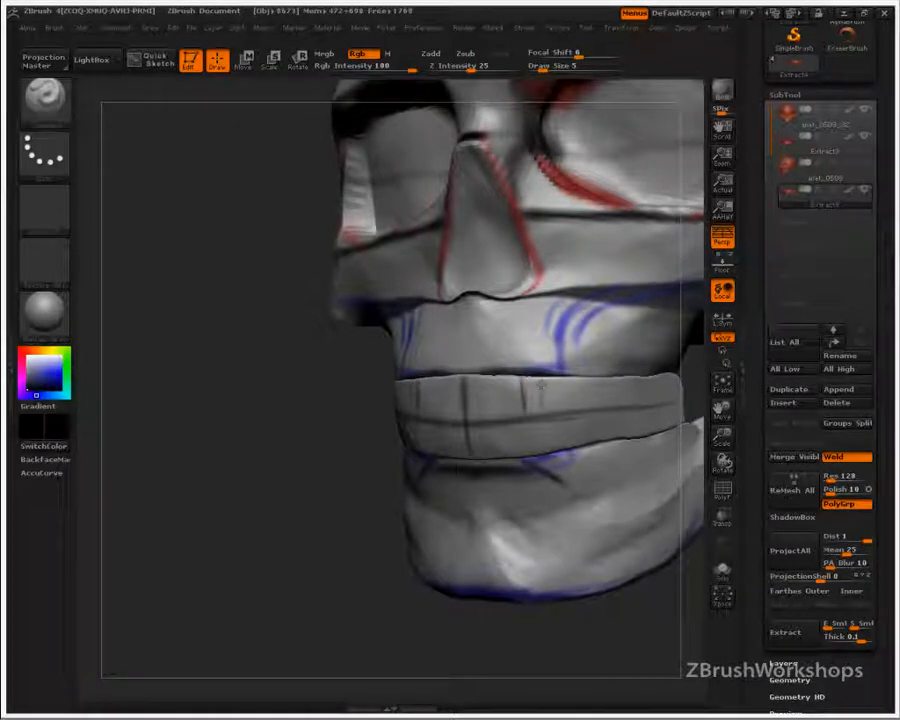
{"action": "left_click_drag", "start_coordinate": [540, 384], "coordinate": [541, 408]}
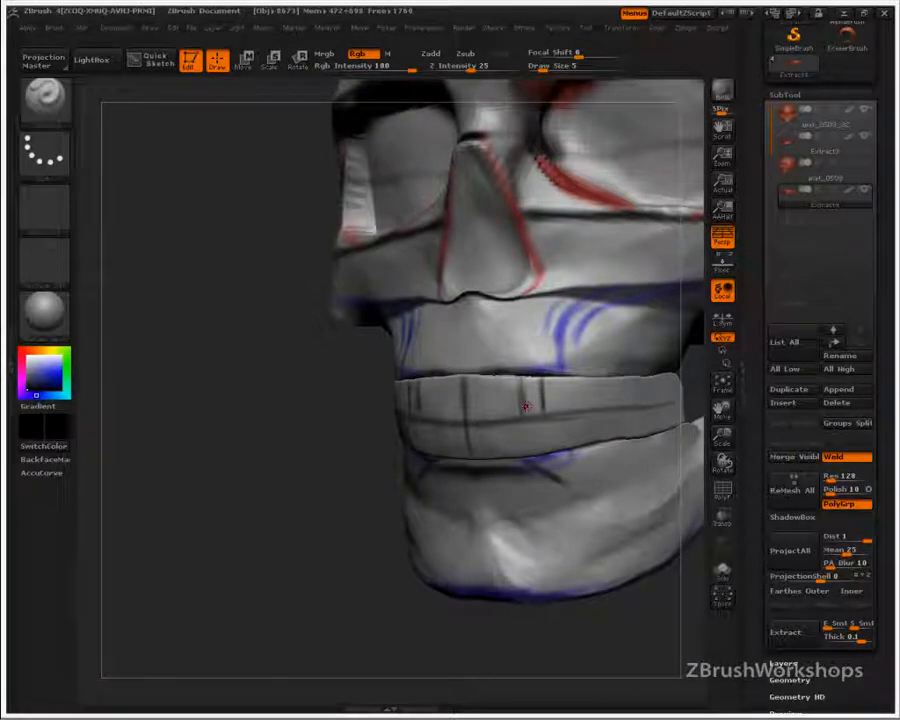
{"action": "key", "text": "shift"}
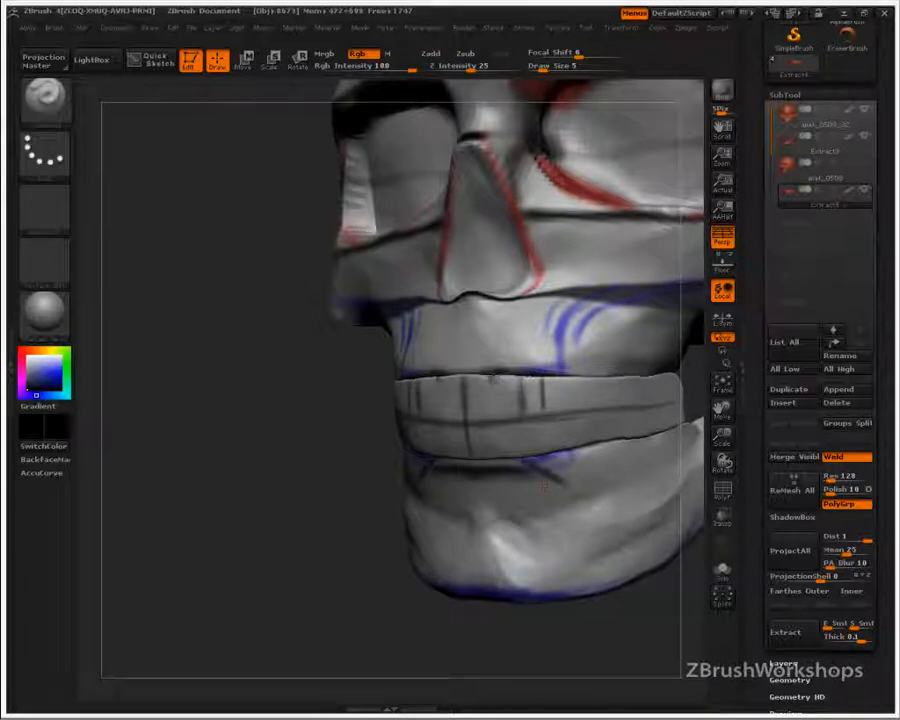
{"action": "left_click_drag", "start_coordinate": [490, 388], "coordinate": [489, 413]}
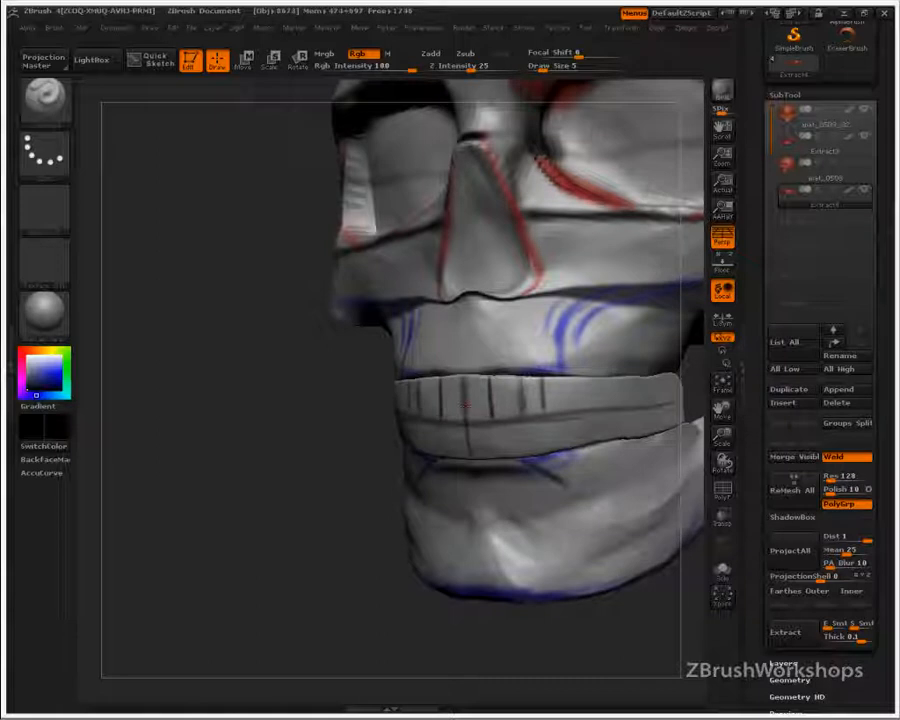
{"action": "left_click_drag", "start_coordinate": [367, 538], "coordinate": [359, 538]}
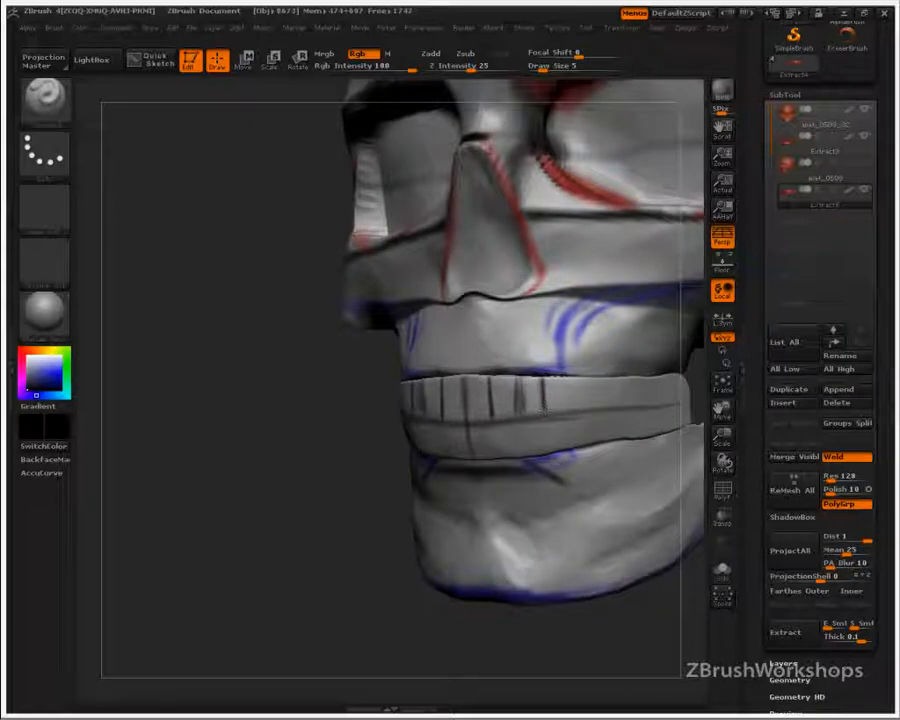
Paint vertical divider lines for the upper premolars and molars along the side of the teeth block.
{"action": "left_click_drag", "start_coordinate": [448, 633], "coordinate": [304, 606], "text": "alt"}
{"action": "left_click_drag", "start_coordinate": [542, 606], "coordinate": [512, 611]}
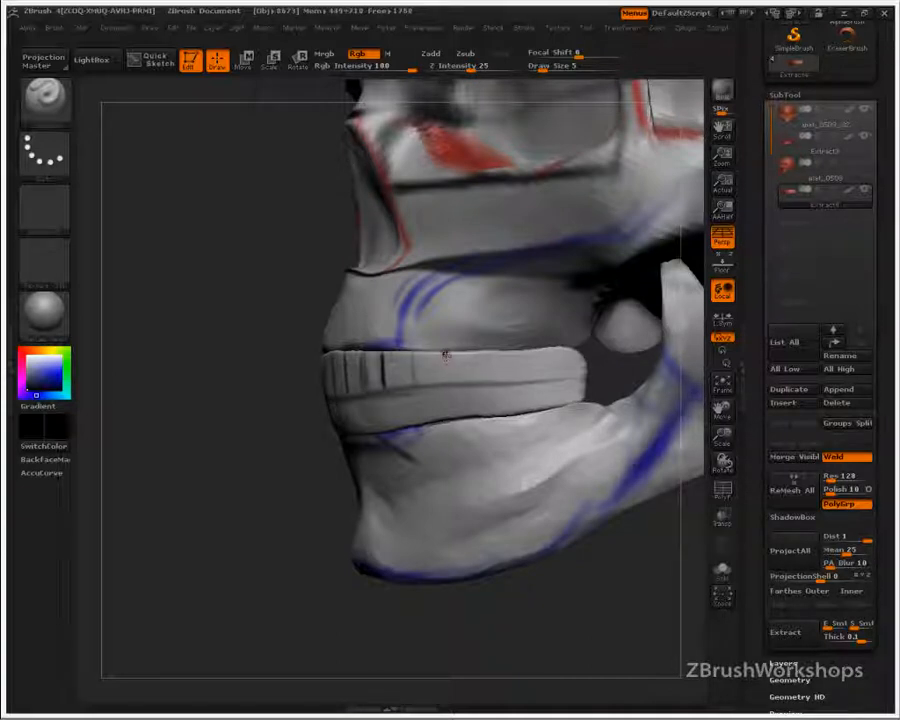
{"action": "left_click_drag", "start_coordinate": [447, 356], "coordinate": [447, 380]}
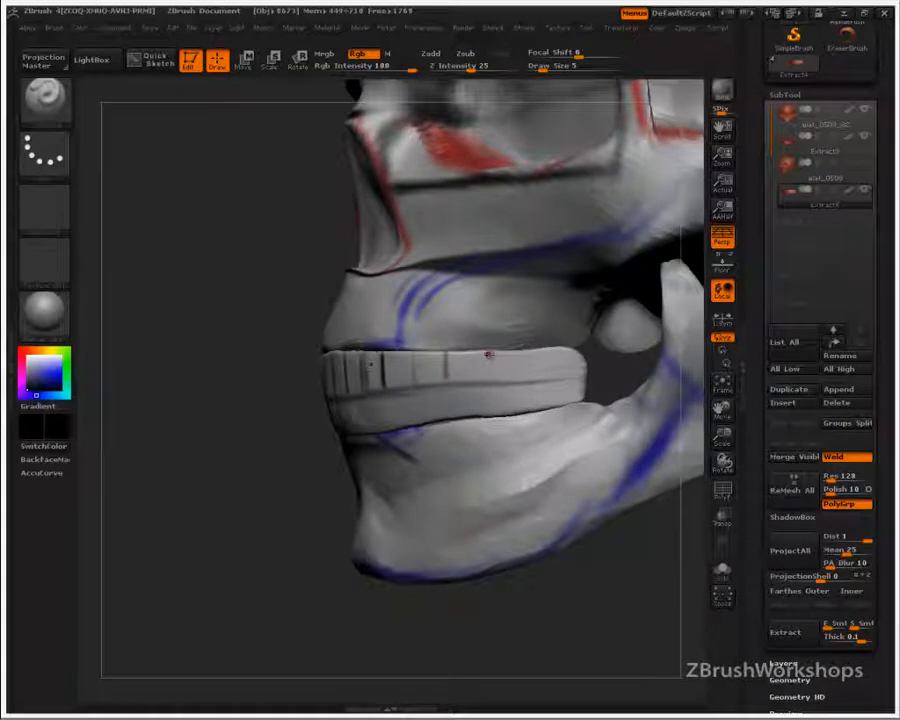
{"action": "mouse_move", "coordinate": [493, 356]}
{"action": "left_mouse_down"}
{"action": "mouse_move", "coordinate": [495, 380]}
{"action": "mouse_move", "coordinate": [537, 380]}
{"action": "left_mouse_up"}
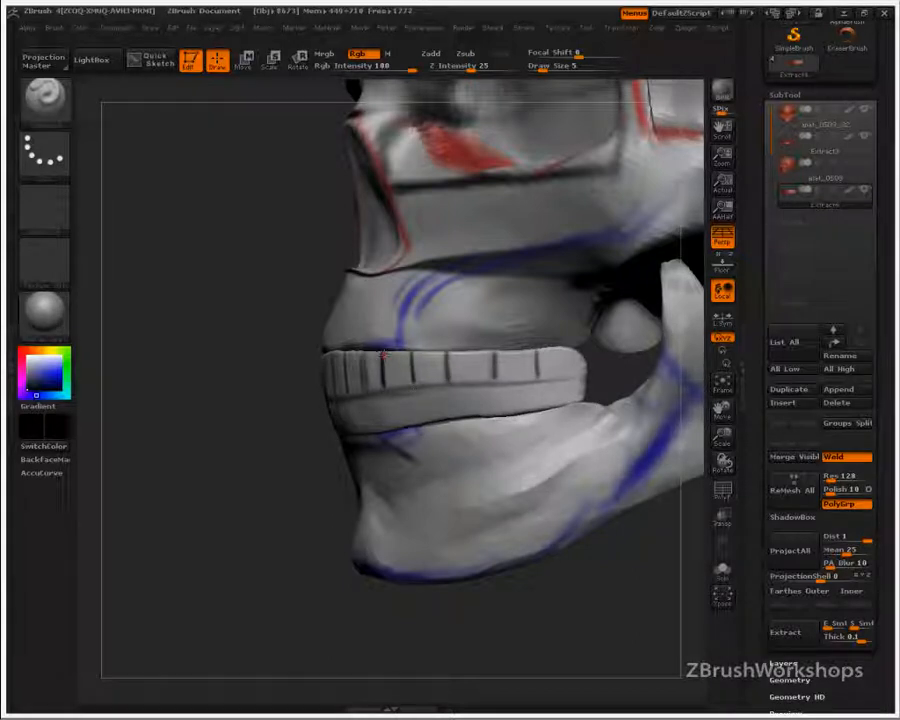
{"action": "left_click_drag", "start_coordinate": [326, 557], "coordinate": [551, 614]}
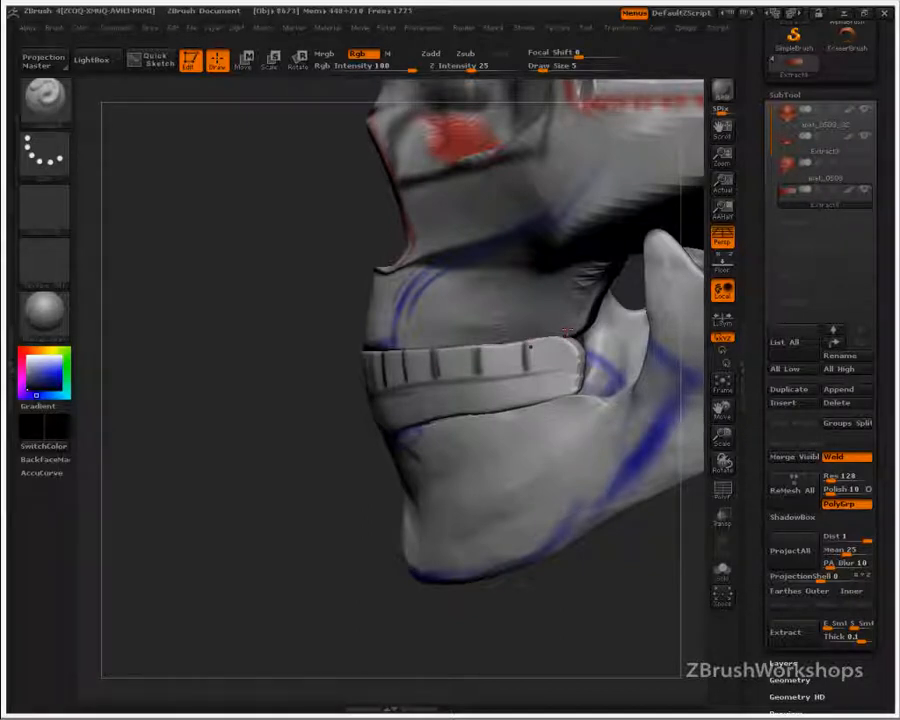
Paint vertical divider lines for the lower teeth, from the narrow front incisors back to the molars.
{"action": "mouse_move", "coordinate": [567, 331]}
{"action": "left_mouse_down"}
{"action": "mouse_move", "coordinate": [500, 390]}
{"action": "mouse_move", "coordinate": [430, 480]}
{"action": "mouse_move", "coordinate": [379, 579]}
{"action": "left_mouse_up"}
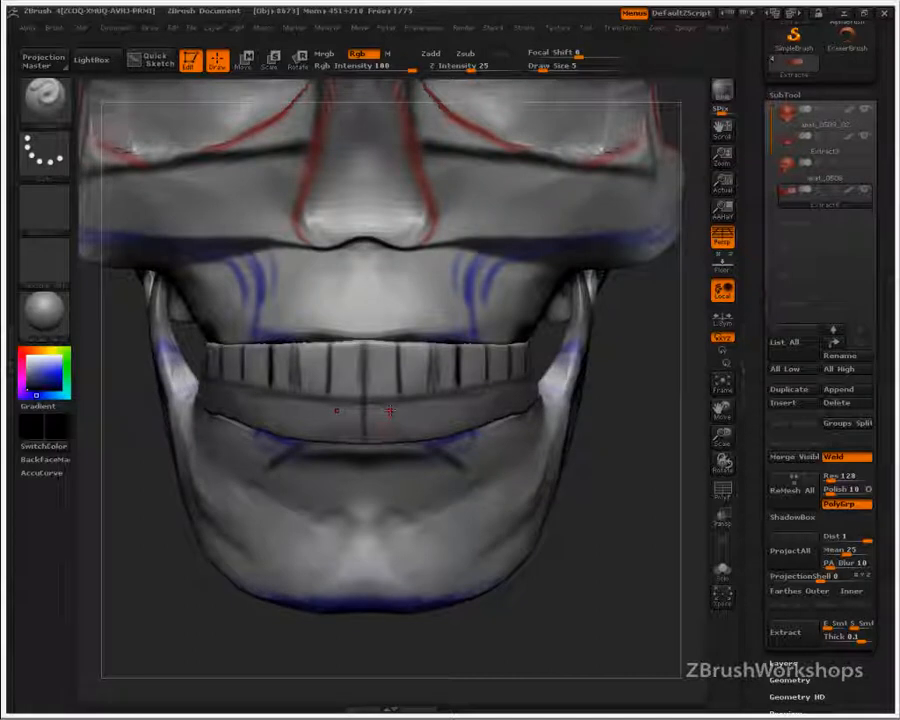
{"action": "left_click_drag", "start_coordinate": [340, 410], "coordinate": [340, 440]}
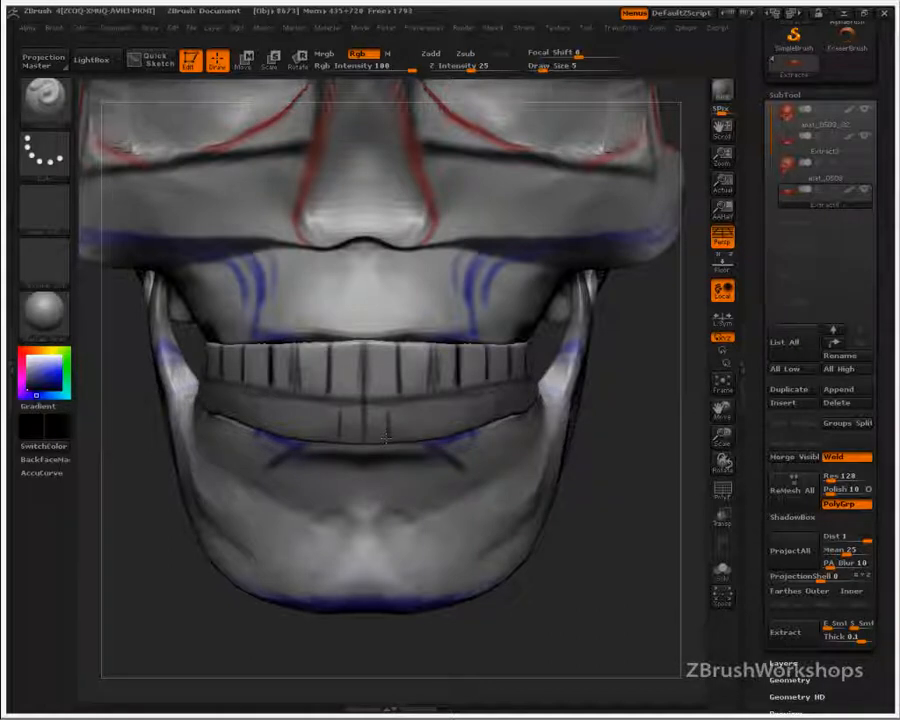
{"action": "left_click_drag", "start_coordinate": [385, 438], "coordinate": [379, 406]}
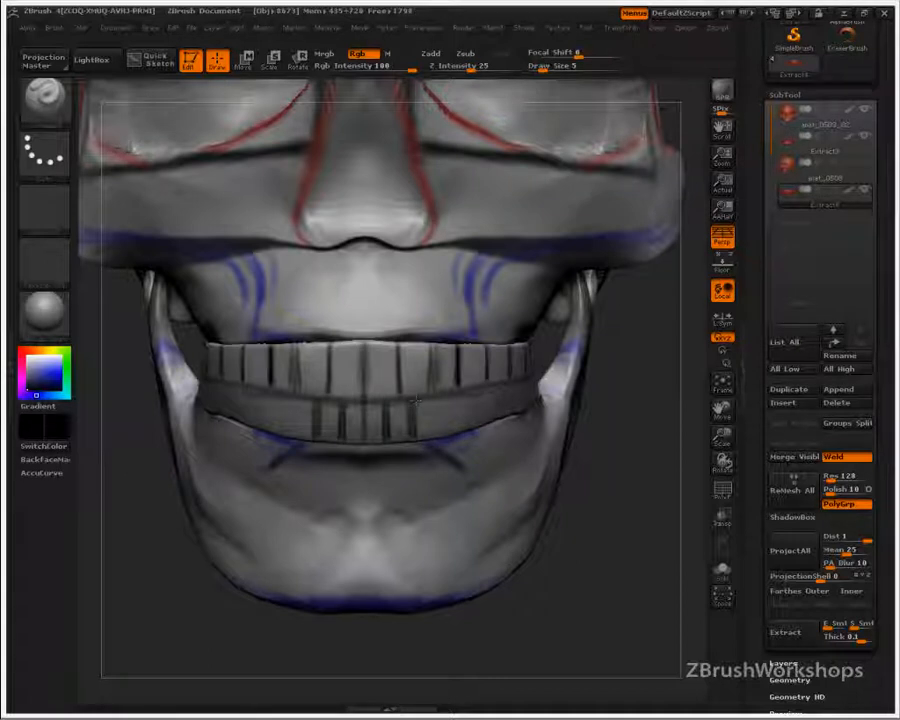
{"action": "left_click_drag", "start_coordinate": [514, 609], "coordinate": [490, 613]}
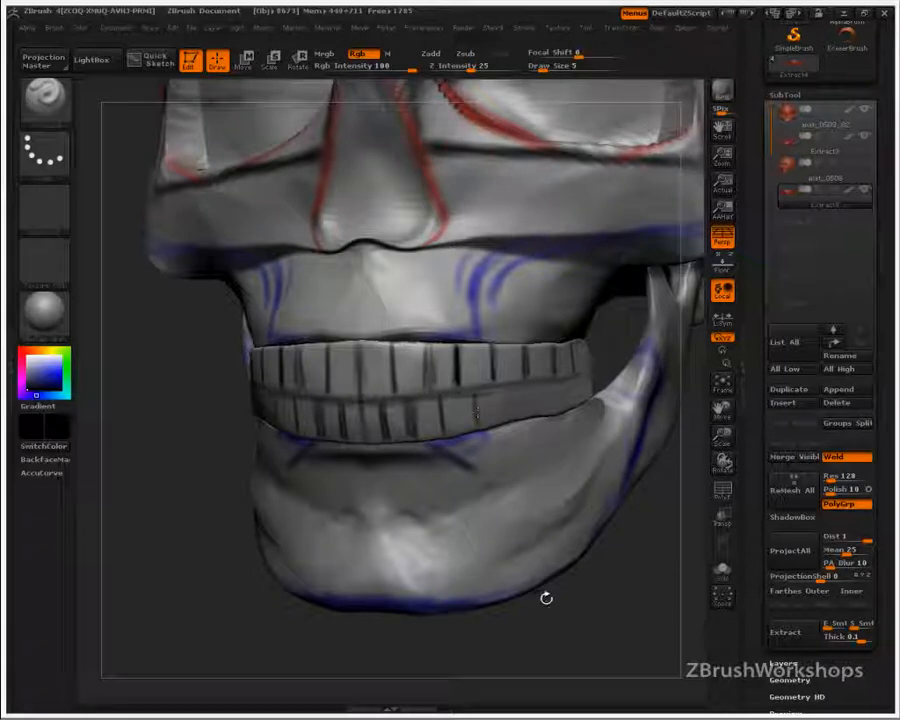
{"action": "left_click_drag", "start_coordinate": [543, 605], "coordinate": [445, 604]}
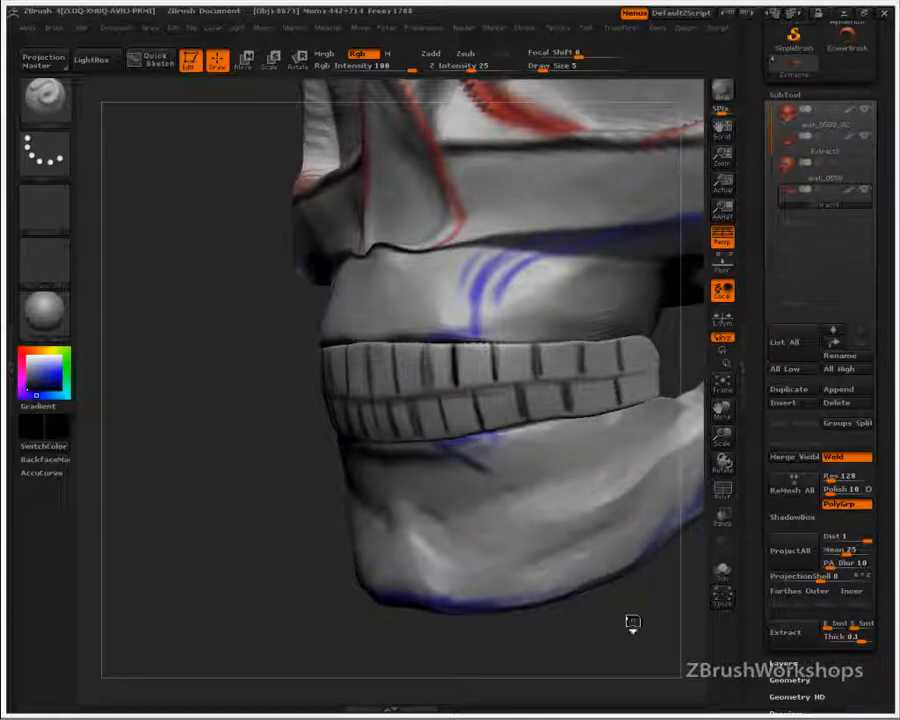
{"action": "left_click_drag", "start_coordinate": [634, 622], "coordinate": [570, 566]}
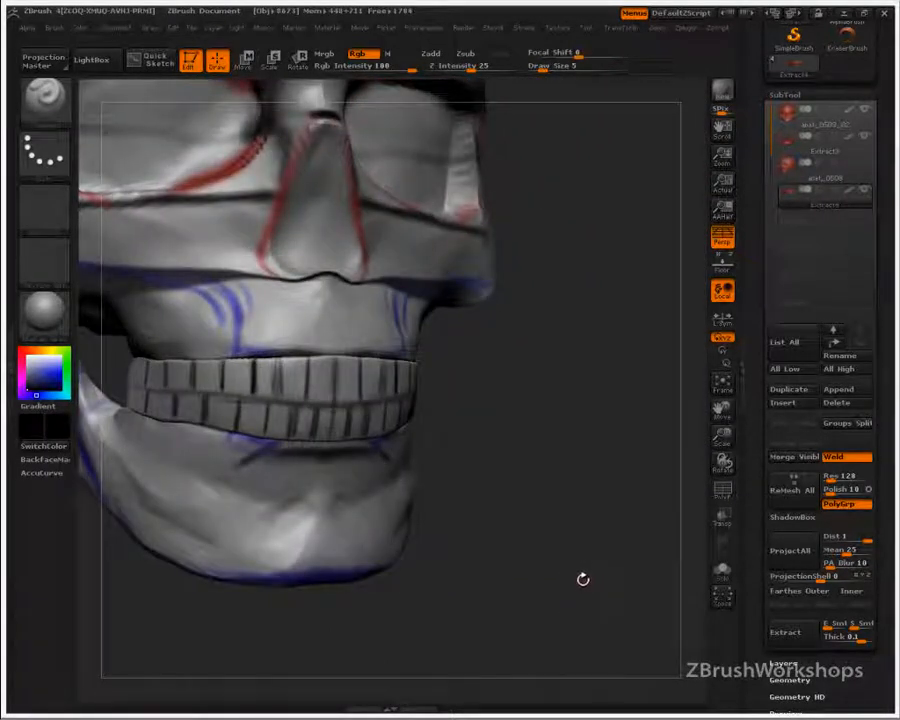
{"action": "mouse_move", "coordinate": [556, 566]}
{"action": "left_mouse_down"}
{"action": "mouse_move", "coordinate": [538, 565]}
{"action": "mouse_move", "coordinate": [563, 563]}
{"action": "left_mouse_up"}
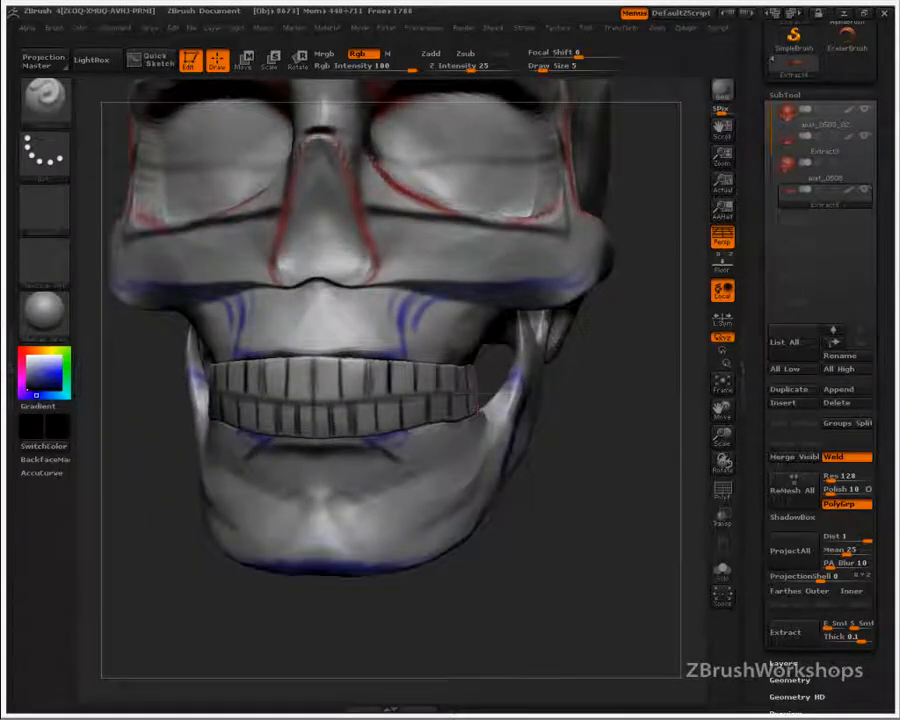
Switch to the Move brush with draw size 121 and make the anat_0509_02 skull subtool active.
{"action": "key", "text": "s"}
{"action": "left_click_drag", "start_coordinate": [468, 388], "coordinate": [505, 391]}
{"action": "key", "text": "b"}
{"action": "key", "text": "m"}
{"action": "key", "text": "v"}
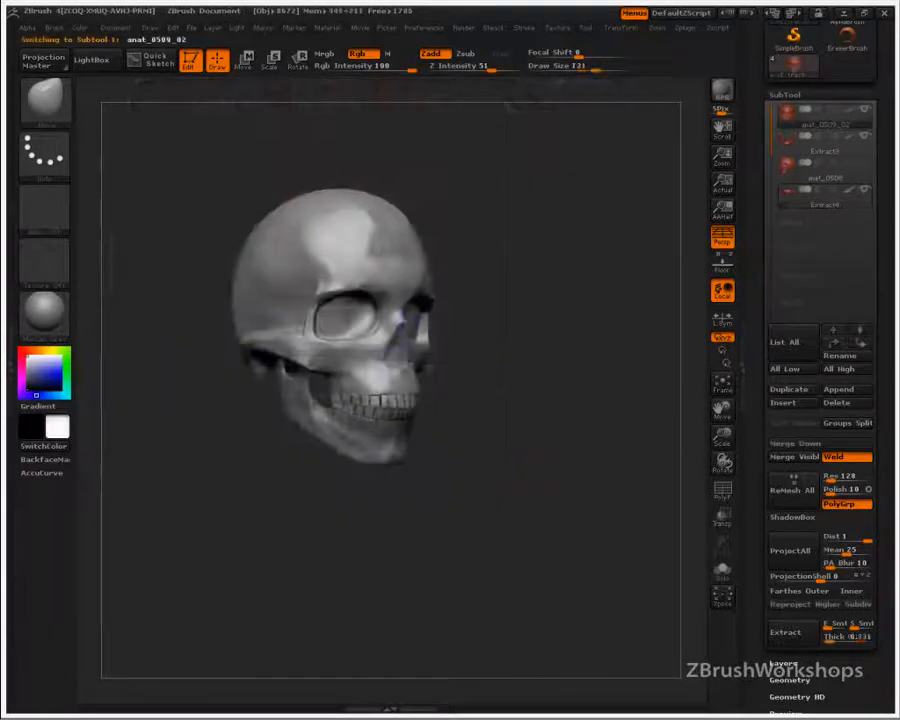
{"action": "left_click_drag", "start_coordinate": [520, 570], "coordinate": [588, 649]}
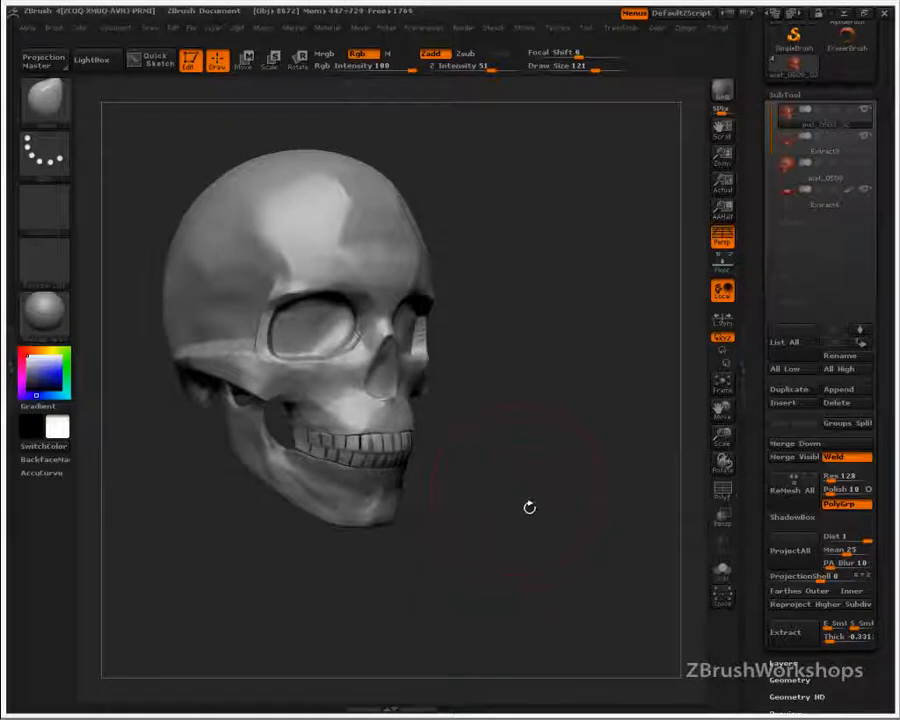
Load the ShadowBox128 tool from the LightBox library and face its back plane straight on with perspective distortion off.
{"action": "key", "text": "comma"}
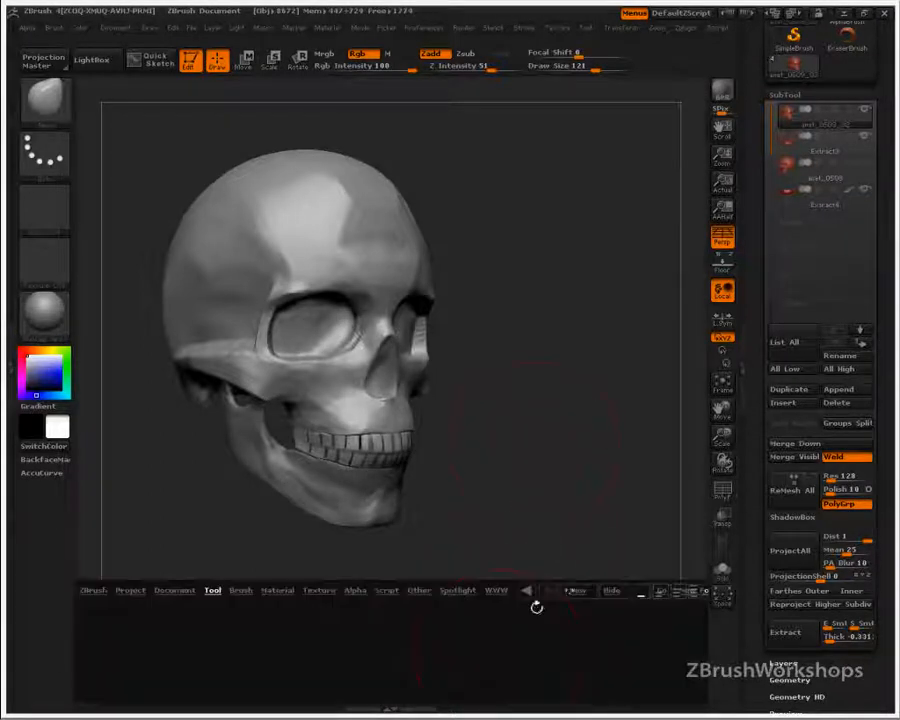
{"action": "left_click_drag", "start_coordinate": [465, 648], "coordinate": [344, 643]}
{"action": "left_click_drag", "start_coordinate": [612, 638], "coordinate": [436, 646]}
{"action": "double_click", "coordinate": [451, 648]}
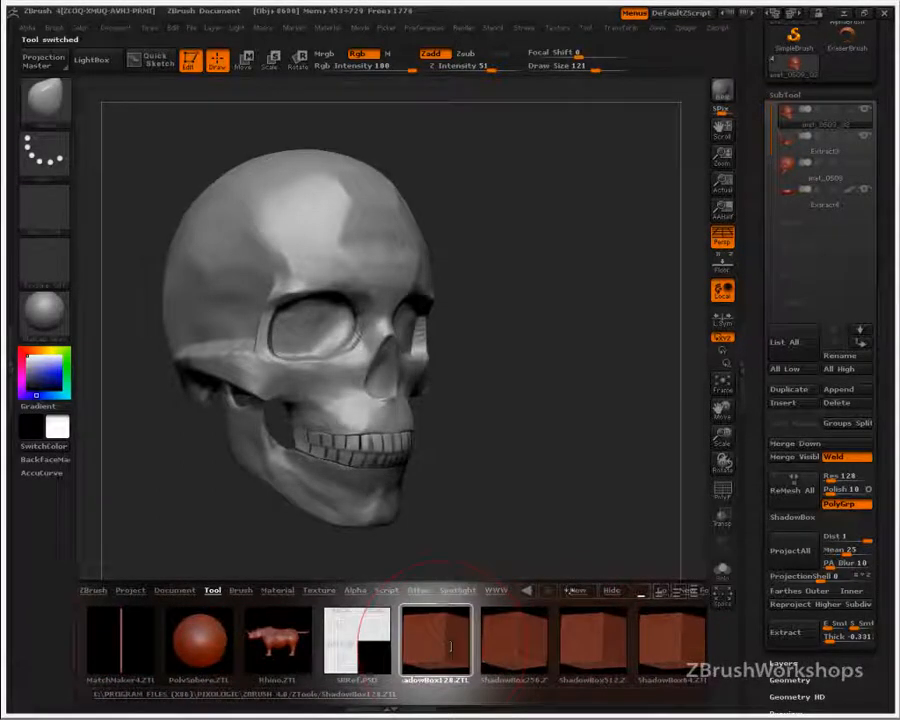
{"action": "left_click_drag", "start_coordinate": [625, 496], "coordinate": [706, 349]}
{"action": "left_click", "coordinate": [718, 242]}
{"action": "mouse_move", "coordinate": [597, 422]}
{"action": "left_mouse_down", "text": "shift"}
{"action": "mouse_move", "coordinate": [585, 395]}
{"action": "mouse_move", "coordinate": [640, 472]}
{"action": "left_mouse_up", "text": "shift"}
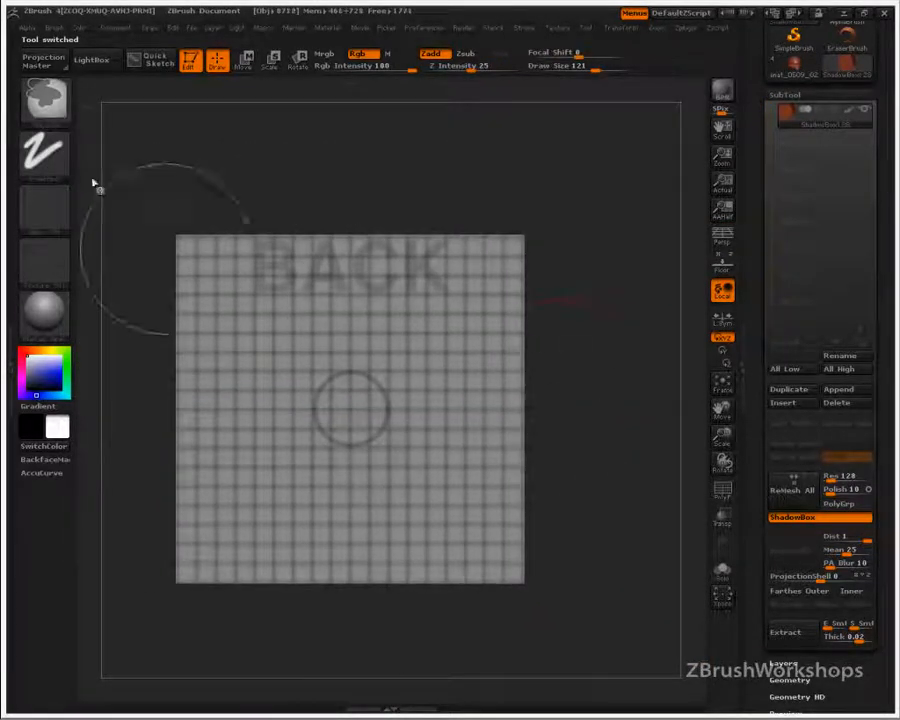
Mask a tall, narrow rectangle near the middle of the ShadowBox back plane with a rectangular mask to form a block.
{"action": "key", "text": "b"}
{"action": "left_click", "coordinate": [185, 118]}
{"action": "mouse_move", "coordinate": [345, 366]}
{"action": "left_mouse_down"}
{"action": "mouse_move", "coordinate": [388, 482]}
{"action": "mouse_move", "coordinate": [402, 442]}
{"action": "mouse_move", "coordinate": [390, 446]}
{"action": "mouse_move", "coordinate": [390, 492]}
{"action": "left_mouse_up"}
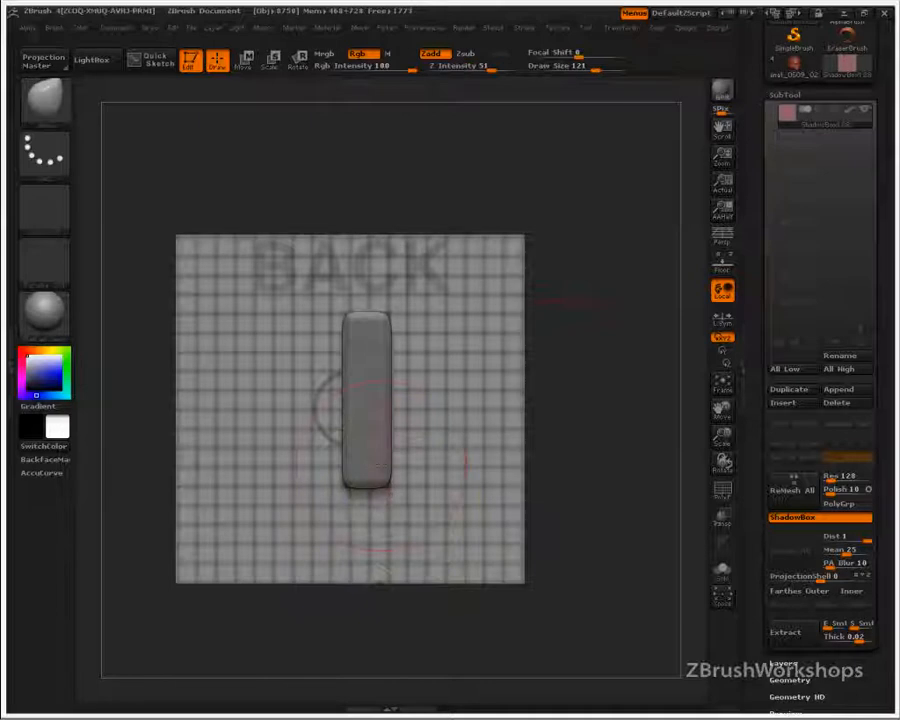
{"action": "key", "text": "ctrl"}
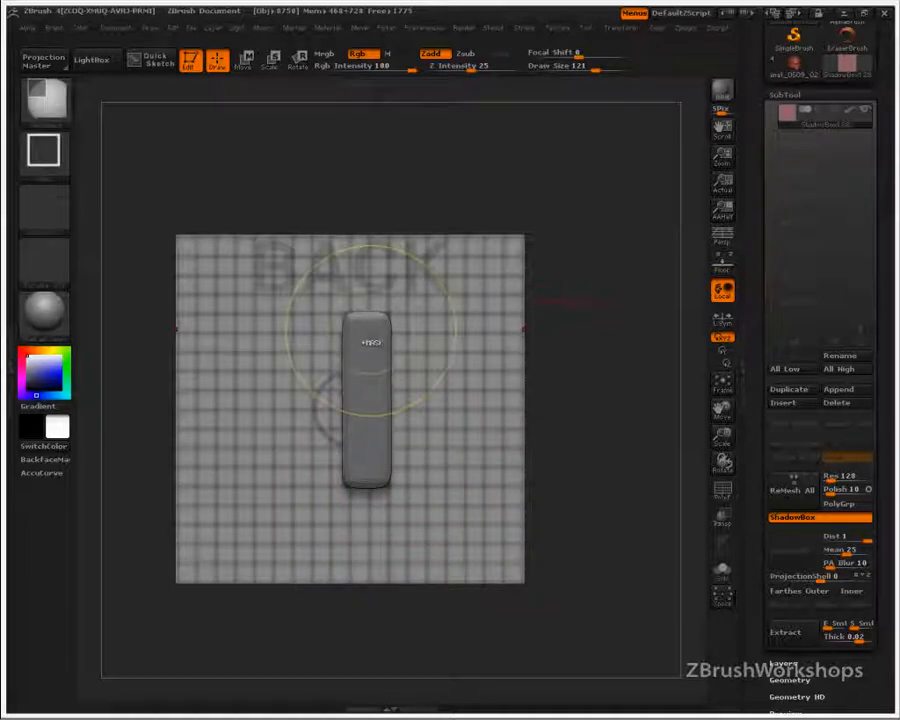
Clear the current mask and mask a tall, narrow rectangle again on the ShadowBox back plane.
{"action": "left_click", "coordinate": [612, 350], "text": "ctrl"}
{"action": "mouse_move", "coordinate": [345, 313]}
{"action": "left_mouse_down", "text": "ctrl"}
{"action": "mouse_move", "coordinate": [400, 459]}
{"action": "mouse_move", "coordinate": [390, 452]}
{"action": "mouse_move", "coordinate": [388, 466]}
{"action": "left_mouse_up", "text": "ctrl"}
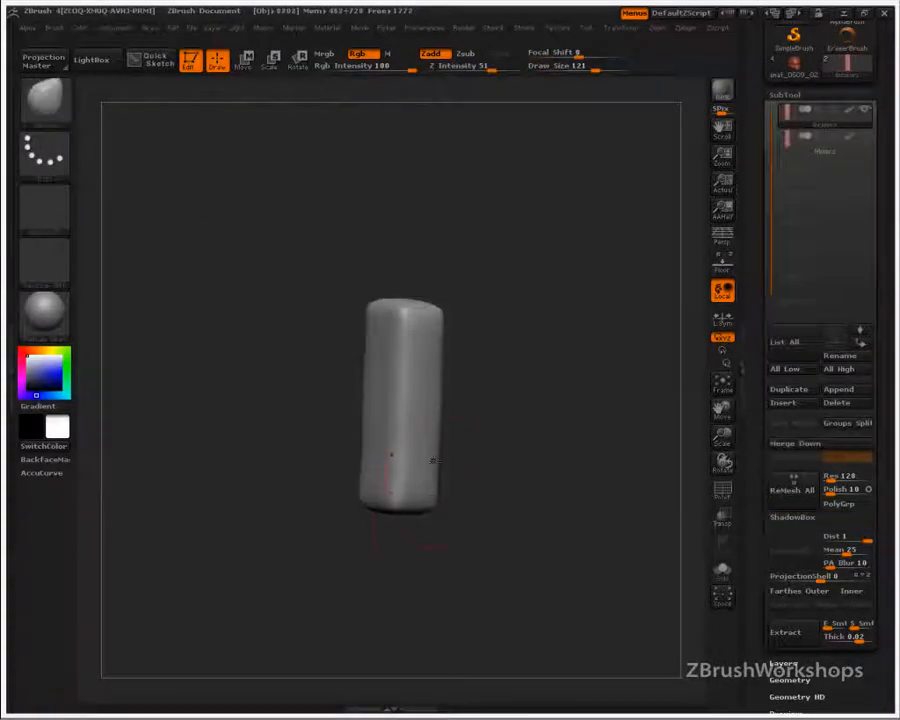
Carve the lower faces of the incisor block into a wedge with a subtractive brush at draw size 73 and intensity 43.
{"action": "key", "text": "shift"}
{"action": "key", "text": "s"}
{"action": "left_click_drag", "start_coordinate": [389, 458], "coordinate": [370, 456]}
{"action": "left_click_drag", "start_coordinate": [450, 500], "coordinate": [485, 488]}
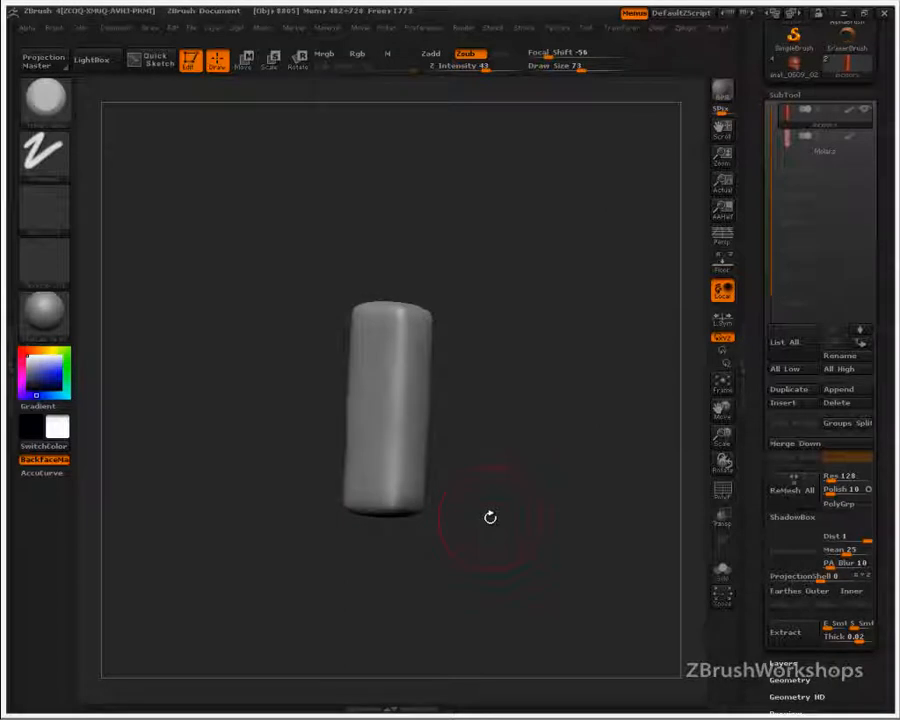
{"action": "mouse_move", "coordinate": [378, 495]}
{"action": "left_mouse_down"}
{"action": "mouse_move", "coordinate": [368, 490]}
{"action": "mouse_move", "coordinate": [385, 492]}
{"action": "mouse_move", "coordinate": [372, 467]}
{"action": "mouse_move", "coordinate": [374, 442]}
{"action": "mouse_move", "coordinate": [384, 480]}
{"action": "left_mouse_up"}
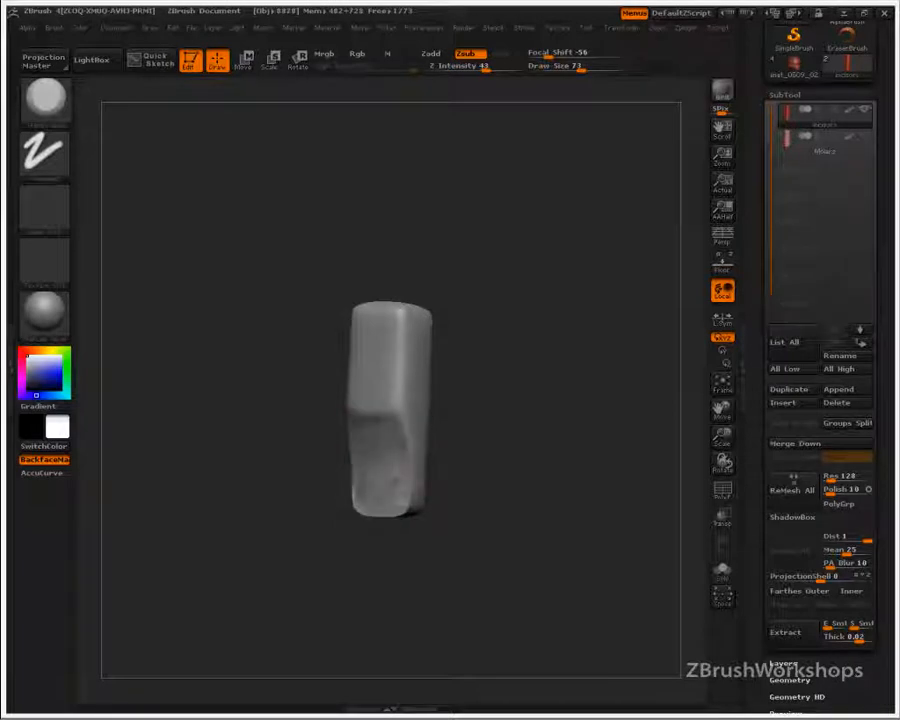
{"action": "mouse_move", "coordinate": [496, 530]}
{"action": "left_mouse_down"}
{"action": "mouse_move", "coordinate": [420, 515]}
{"action": "mouse_move", "coordinate": [380, 470]}
{"action": "mouse_move", "coordinate": [384, 488]}
{"action": "mouse_move", "coordinate": [390, 409]}
{"action": "mouse_move", "coordinate": [376, 435]}
{"action": "left_mouse_up"}
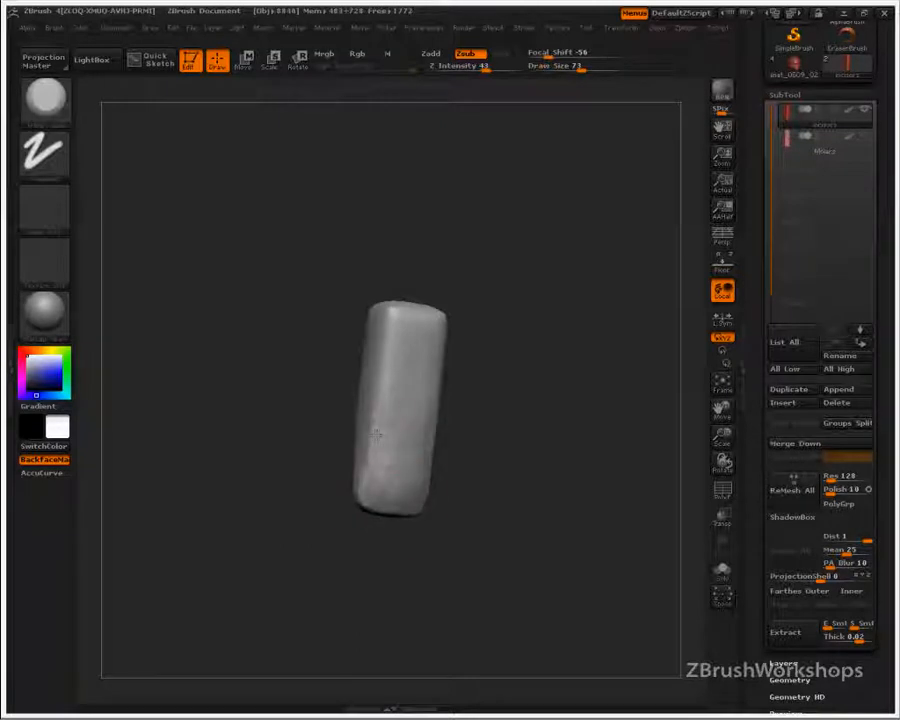
{"action": "left_click_drag", "start_coordinate": [590, 512], "coordinate": [529, 489], "text": "shift"}
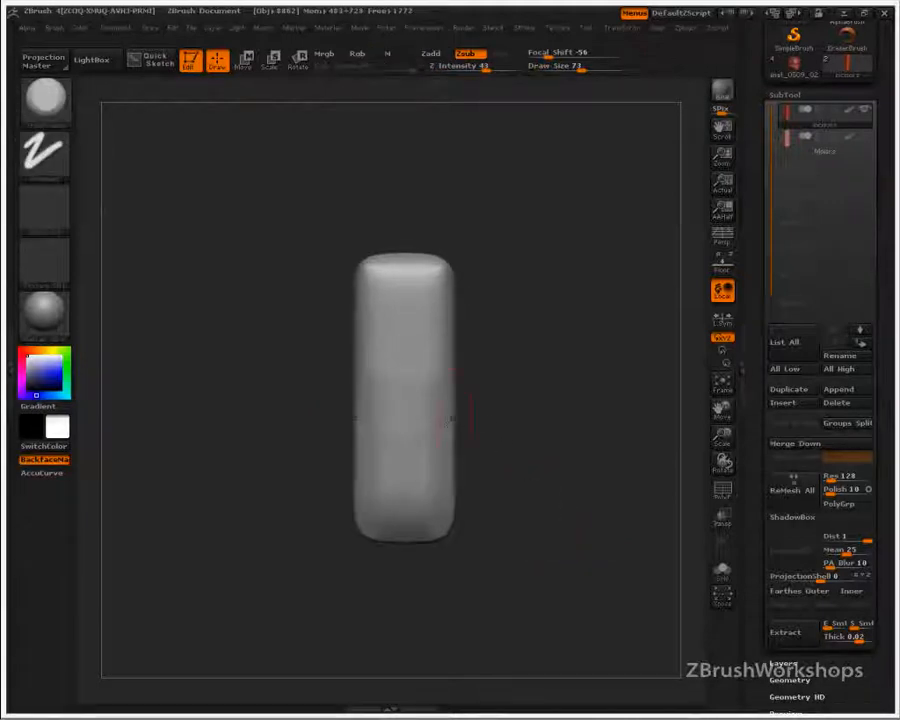
Pull in both sides of the incisor block around its middle with the Move brush to form a narrower waist.
{"action": "key", "text": "b"}
{"action": "key", "text": "m"}
{"action": "key", "text": "v"}
{"action": "key", "text": "s"}
{"action": "mouse_move", "coordinate": [452, 416]}
{"action": "left_mouse_down"}
{"action": "mouse_move", "coordinate": [467, 417]}
{"action": "mouse_move", "coordinate": [441, 398]}
{"action": "left_mouse_up"}
{"action": "left_click_drag", "start_coordinate": [540, 405], "coordinate": [398, 417]}
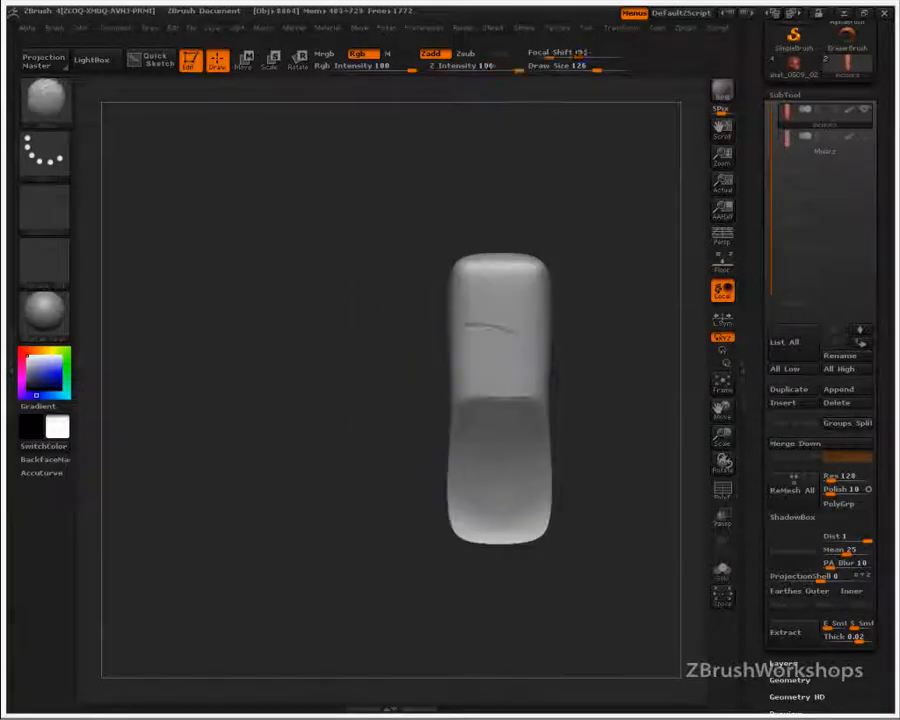
{"action": "key", "text": "s"}
{"action": "left_click_drag", "start_coordinate": [466, 417], "coordinate": [451, 418]}
{"action": "left_click_drag", "start_coordinate": [388, 446], "coordinate": [452, 424]}
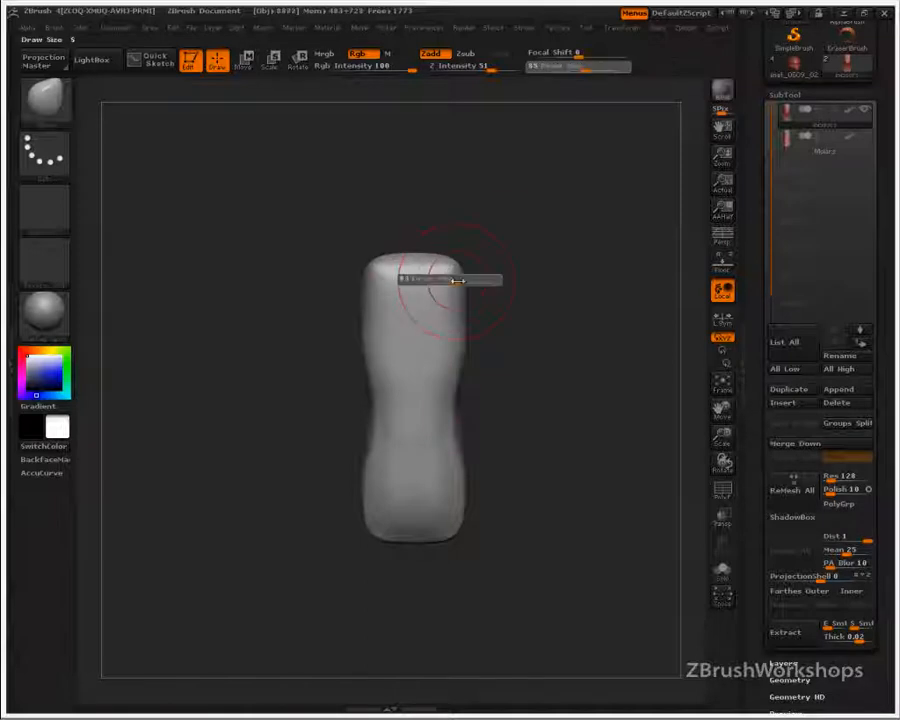
Taper the incisor block's upper end and refine its side contours with the Move brush at a draw size of 116.
{"action": "mouse_move", "coordinate": [340, 294]}
{"action": "left_mouse_down"}
{"action": "mouse_move", "coordinate": [396, 320]}
{"action": "mouse_move", "coordinate": [460, 319]}
{"action": "left_mouse_up"}
{"action": "key", "text": "s"}
{"action": "mouse_move", "coordinate": [412, 325]}
{"action": "left_mouse_down"}
{"action": "mouse_move", "coordinate": [402, 325]}
{"action": "mouse_move", "coordinate": [398, 296]}
{"action": "left_mouse_up"}
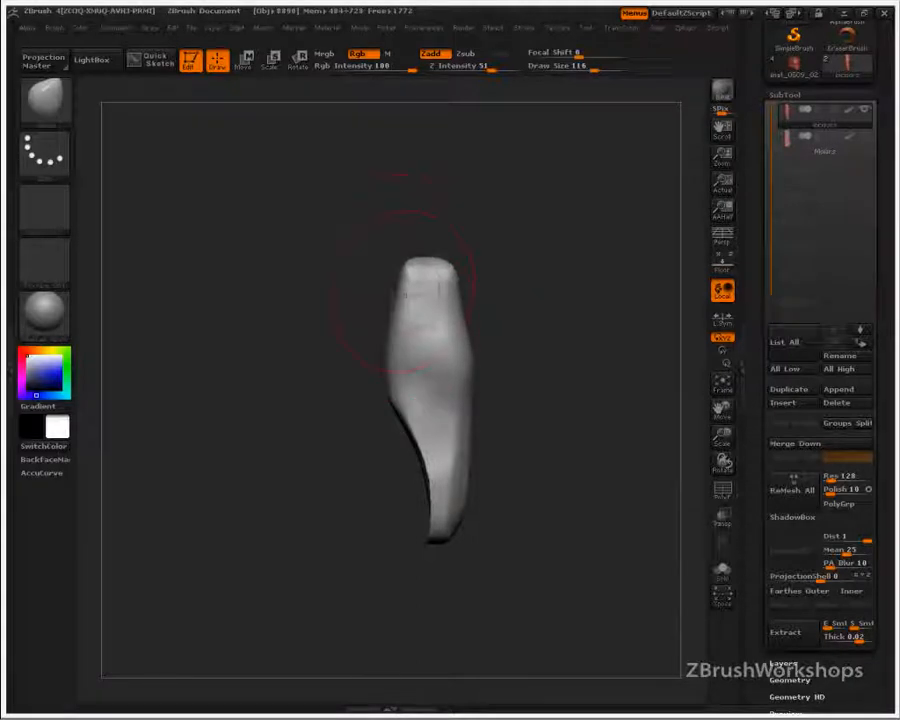
{"action": "left_click_drag", "start_coordinate": [464, 413], "coordinate": [458, 416]}
{"action": "mouse_move", "coordinate": [468, 500]}
{"action": "left_mouse_down"}
{"action": "mouse_move", "coordinate": [458, 502]}
{"action": "mouse_move", "coordinate": [402, 433]}
{"action": "left_mouse_up"}
{"action": "left_click_drag", "start_coordinate": [530, 425], "coordinate": [460, 438]}
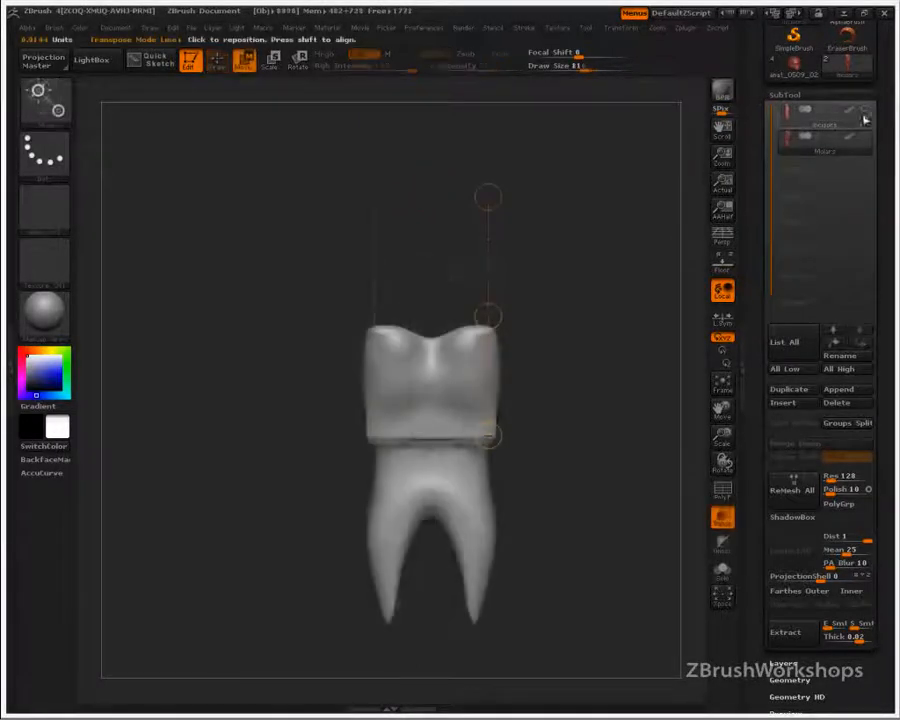
Show the incisor subtool together with the molar and make the Molars subtool active.
{"action": "left_click", "coordinate": [862, 112]}
{"action": "left_click_drag", "start_coordinate": [617, 448], "coordinate": [622, 667], "text": "alt"}
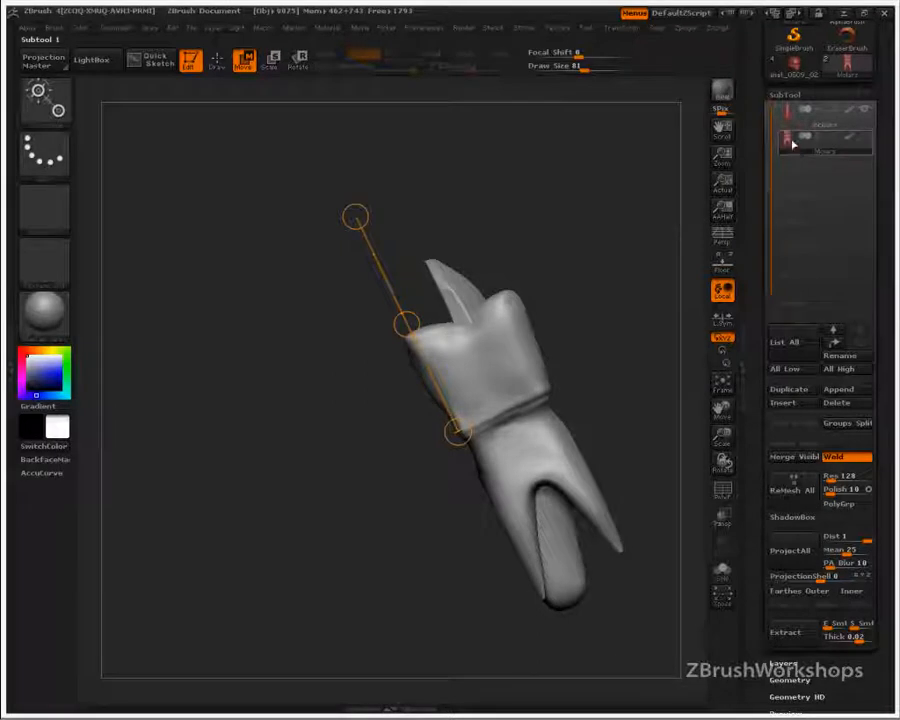
{"action": "left_click_drag", "start_coordinate": [803, 110], "coordinate": [803, 260]}
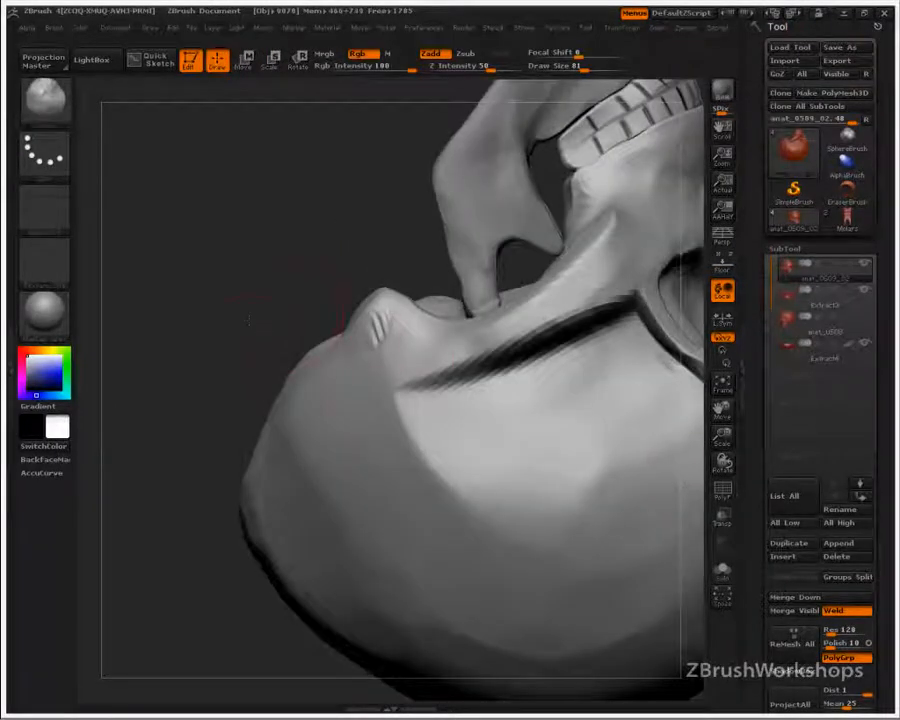
Face the anat_0509_02 skull from the front and append the Molars tool to it as a subtool.
{"action": "mouse_move", "coordinate": [248, 320]}
{"action": "left_mouse_down"}
{"action": "mouse_move", "coordinate": [270, 360]}
{"action": "mouse_move", "coordinate": [492, 592]}
{"action": "mouse_move", "coordinate": [492, 412]}
{"action": "mouse_move", "coordinate": [538, 468]}
{"action": "mouse_move", "coordinate": [492, 541]}
{"action": "mouse_move", "coordinate": [545, 520]}
{"action": "left_mouse_up"}
{"action": "left_click", "coordinate": [838, 543]}
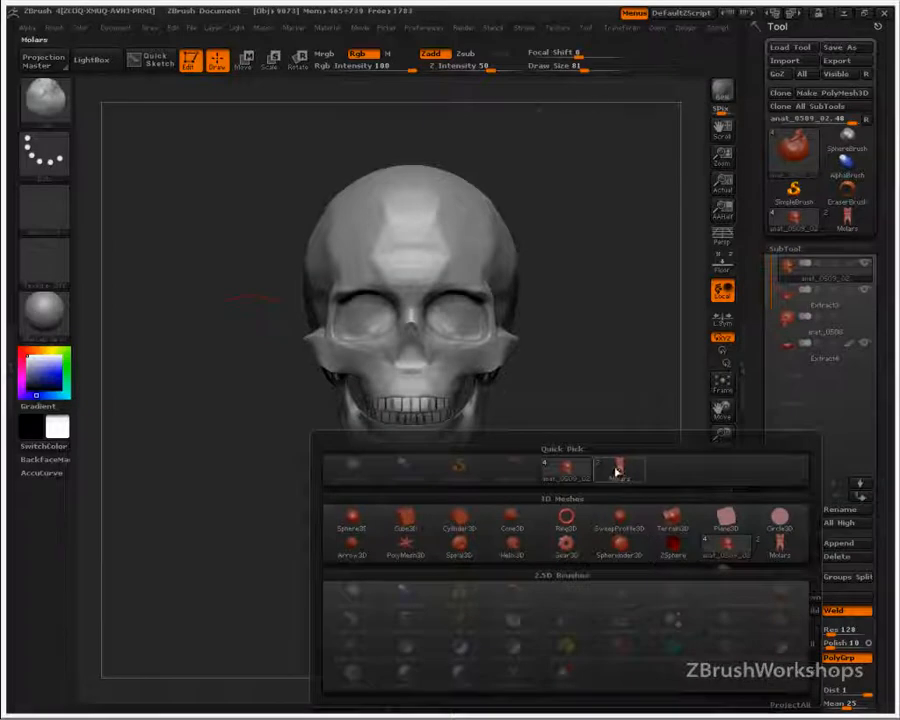
{"action": "mouse_move", "coordinate": [619, 470]}
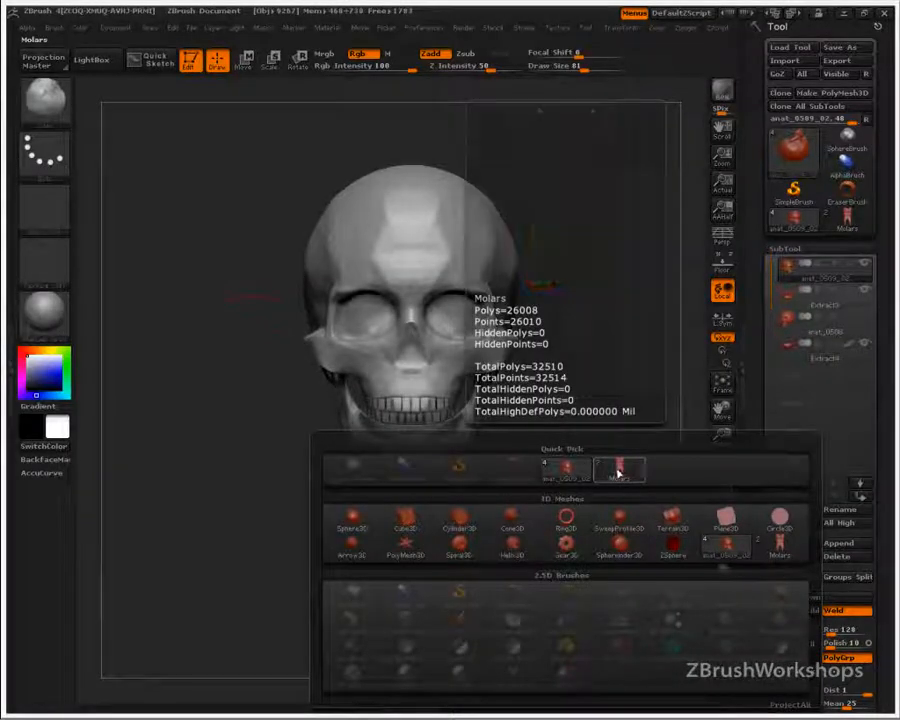
{"action": "left_click", "coordinate": [619, 470]}
View the transparent skull from the side and shrink the Molars subtool to about tooth scale with the Size deformation.
{"action": "left_click_drag", "start_coordinate": [659, 513], "coordinate": [630, 527]}
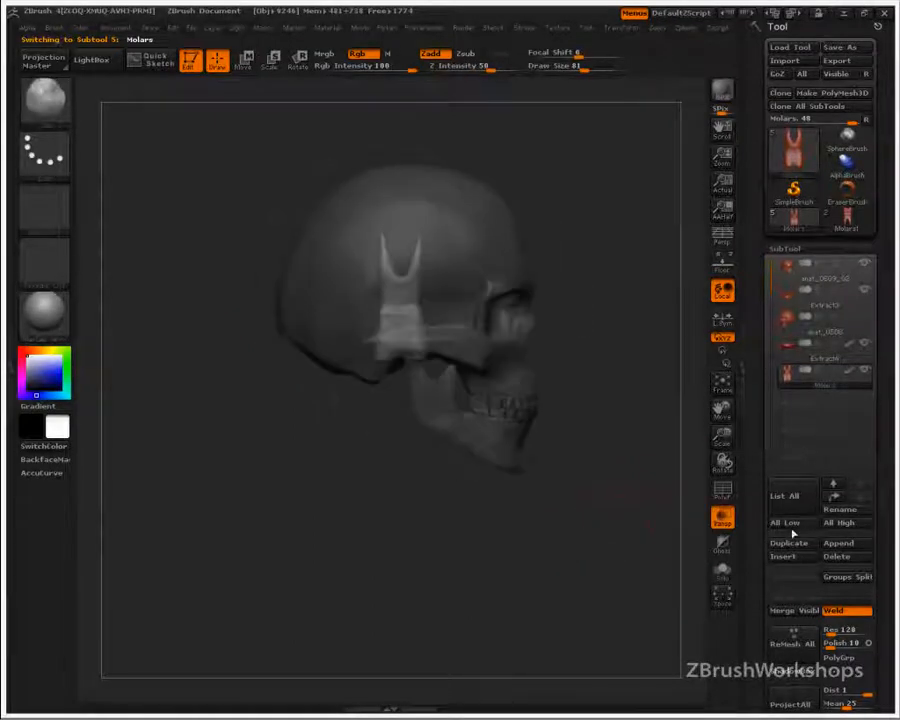
{"action": "scroll", "coordinate": [662, 495], "scroll_direction": "down", "scroll_amount": 8}
{"action": "left_click_drag", "start_coordinate": [851, 557], "coordinate": [851, 406]}
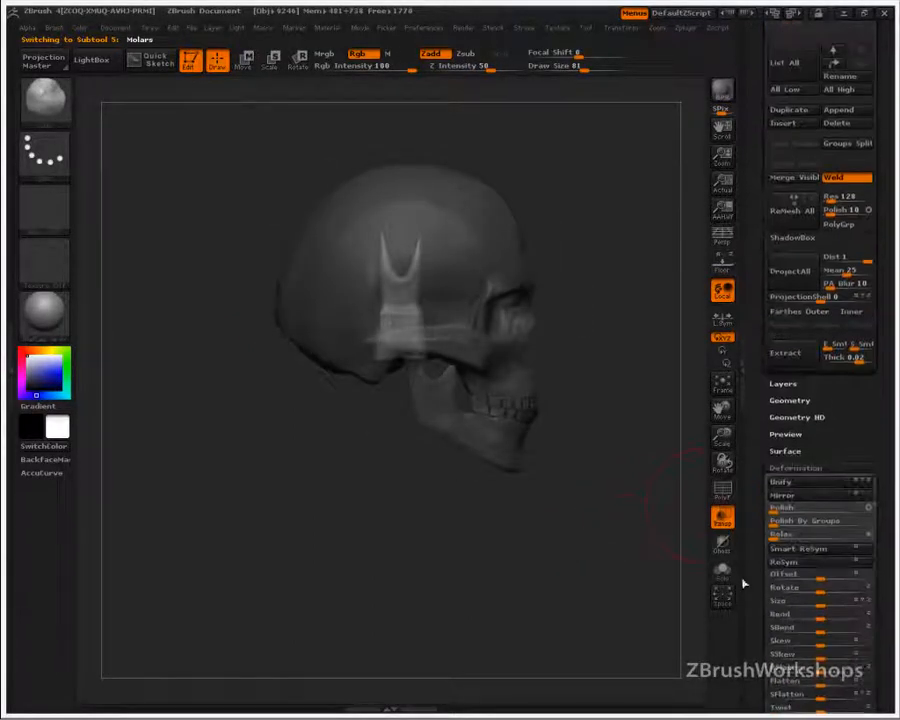
{"action": "left_click", "coordinate": [803, 466]}
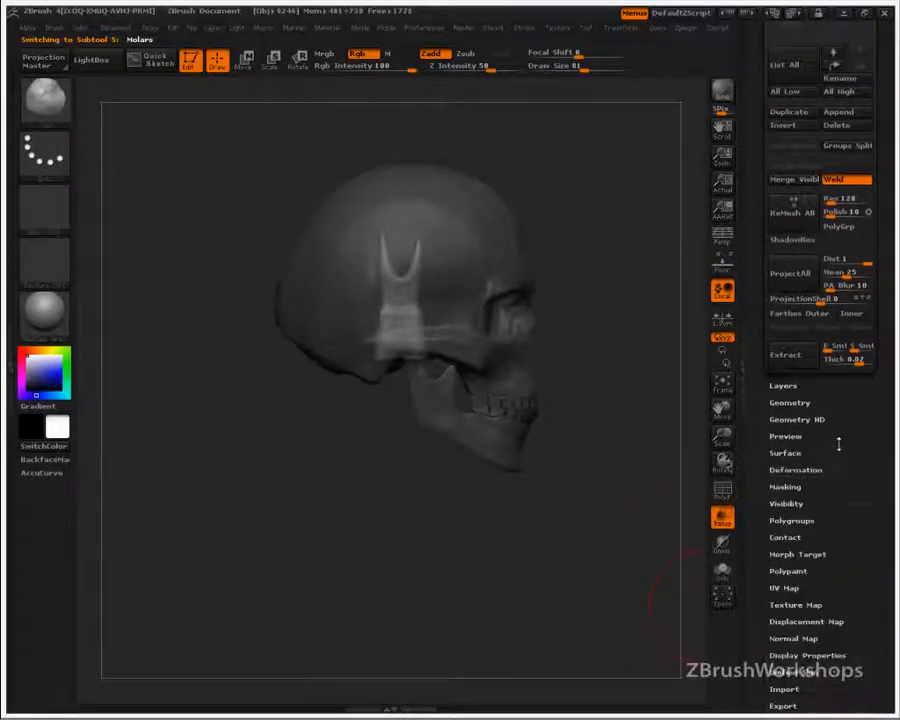
{"action": "left_click_drag", "start_coordinate": [759, 358], "coordinate": [759, 570]}
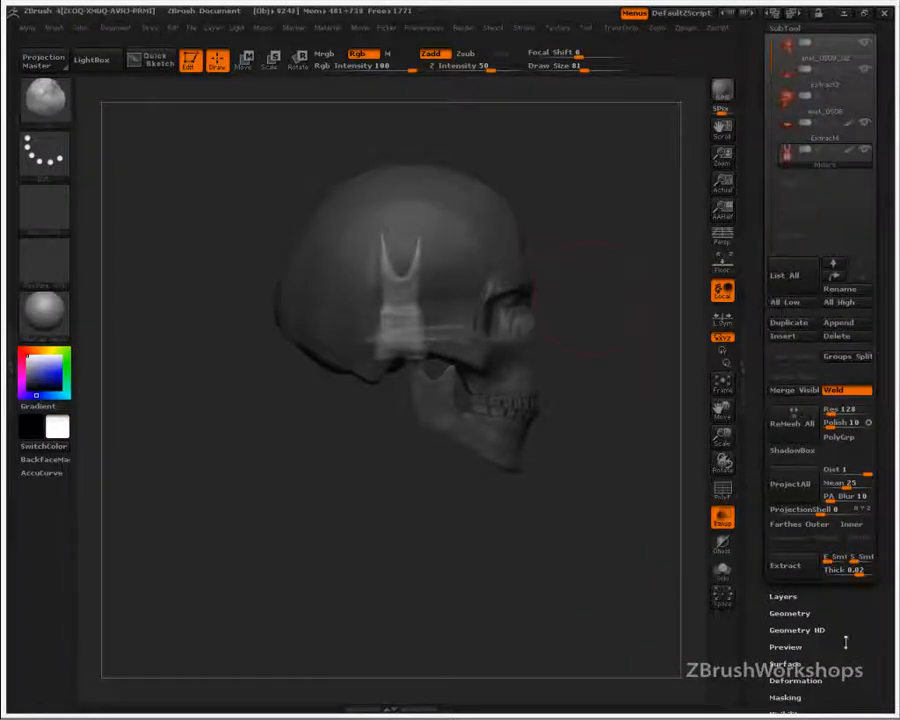
{"action": "scroll", "coordinate": [843, 473], "scroll_direction": "down", "scroll_amount": 6}
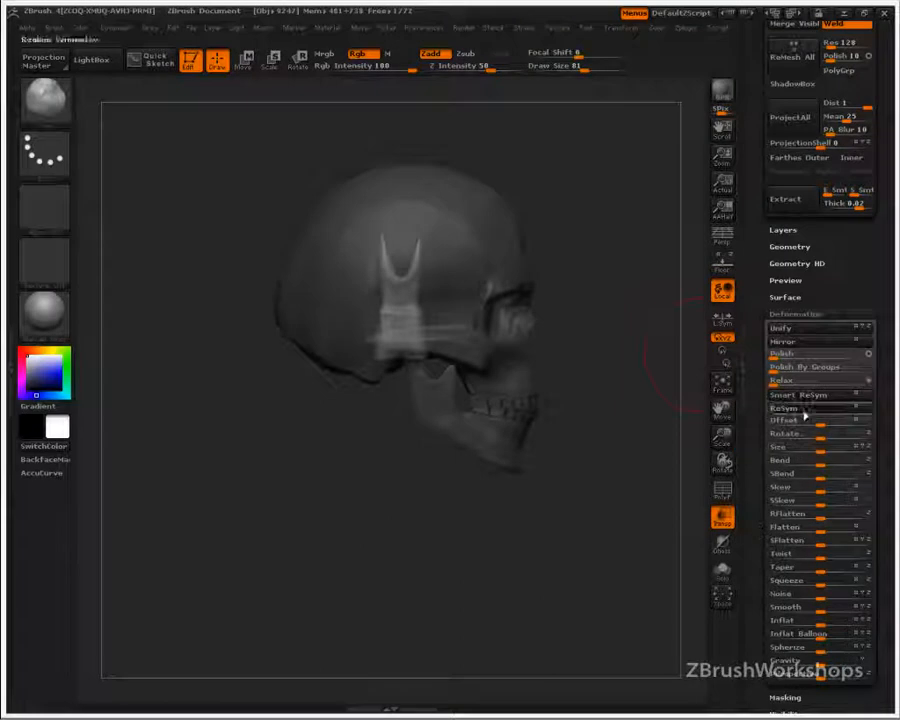
{"action": "left_click_drag", "start_coordinate": [785, 450], "coordinate": [760, 450]}
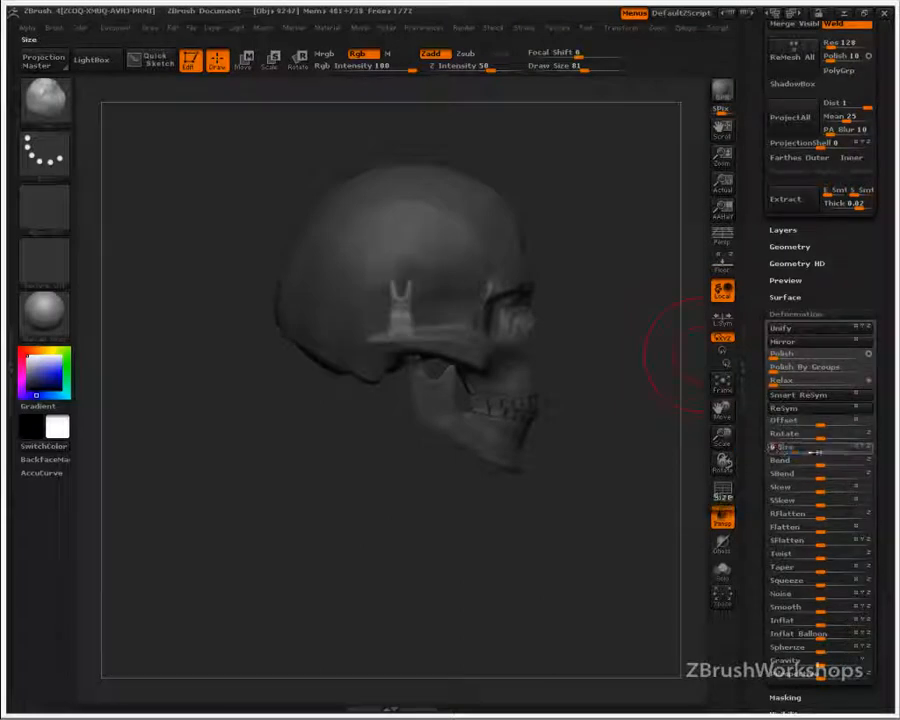
{"action": "left_click", "coordinate": [720, 460]}
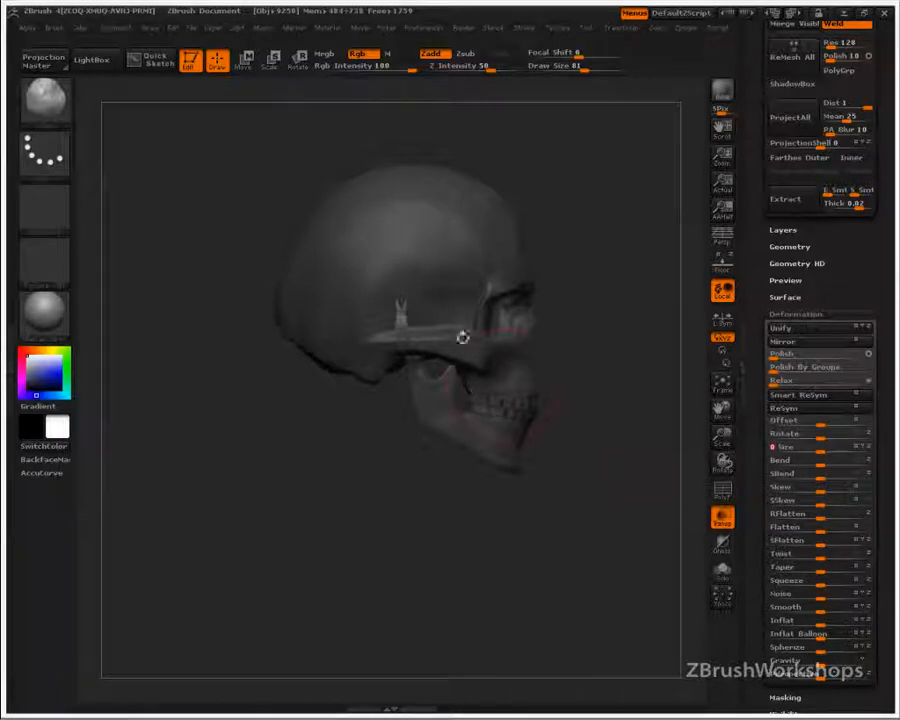
Move the molar down and forward from inside the cranium to the upper tooth row in the side view.
{"action": "left_click", "coordinate": [246, 60]}
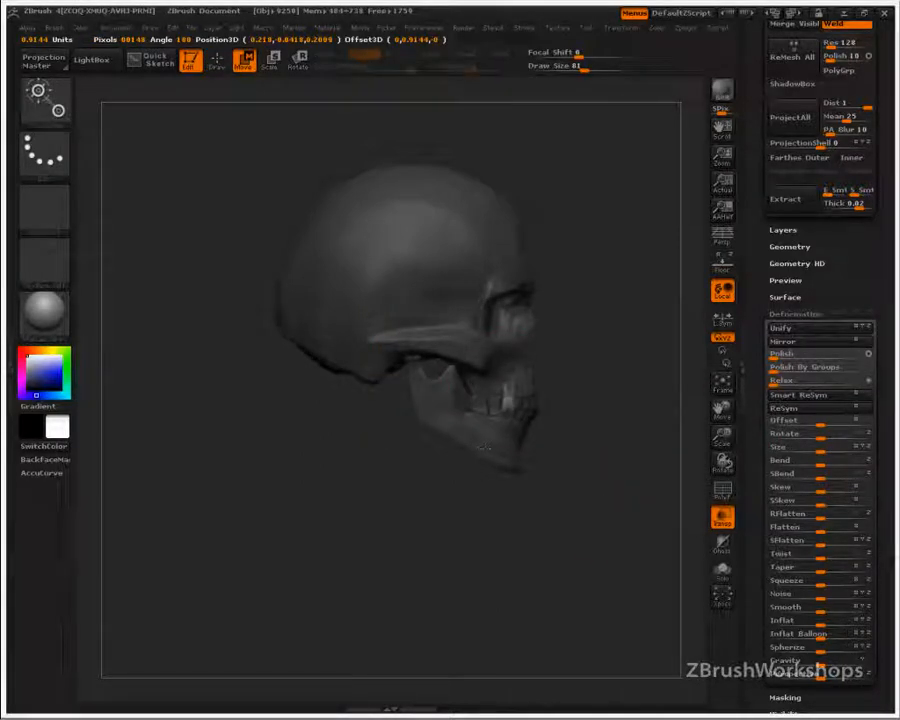
{"action": "left_click_drag", "start_coordinate": [483, 447], "coordinate": [574, 432]}
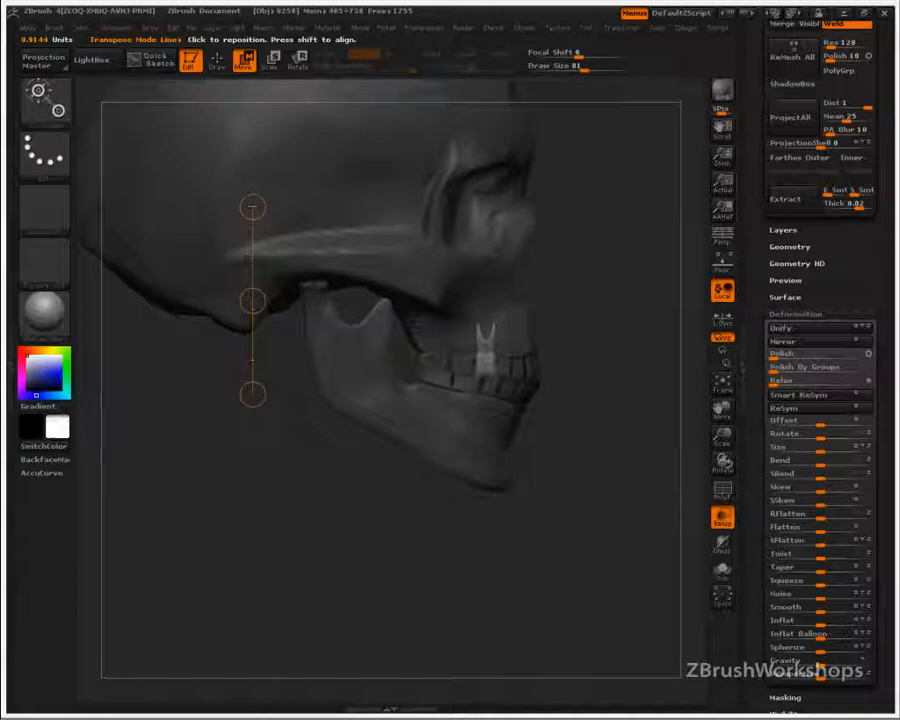
{"action": "mouse_move", "coordinate": [489, 373]}
{"action": "left_mouse_down"}
{"action": "mouse_move", "coordinate": [489, 585]}
{"action": "mouse_move", "coordinate": [489, 550]}
{"action": "left_mouse_up"}
In the front view, move the molar sideways to the outer end of the upper tooth row and rotate it to fit.
{"action": "left_click_drag", "start_coordinate": [596, 473], "coordinate": [455, 473], "text": "shift"}
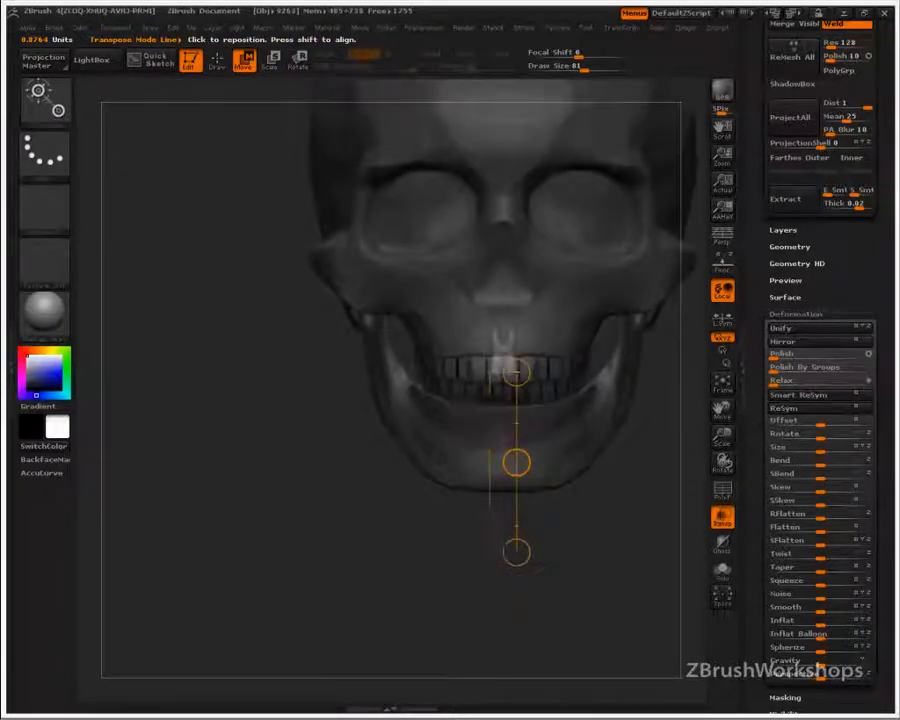
{"action": "left_click_drag", "start_coordinate": [516, 550], "coordinate": [580, 461]}
{"action": "left_click_drag", "start_coordinate": [564, 362], "coordinate": [569, 587]}
{"action": "key", "text": "r"}
{"action": "left_click_drag", "start_coordinate": [566, 364], "coordinate": [573, 350]}
{"action": "key", "text": "w"}
{"action": "left_click_drag", "start_coordinate": [567, 477], "coordinate": [566, 477]}
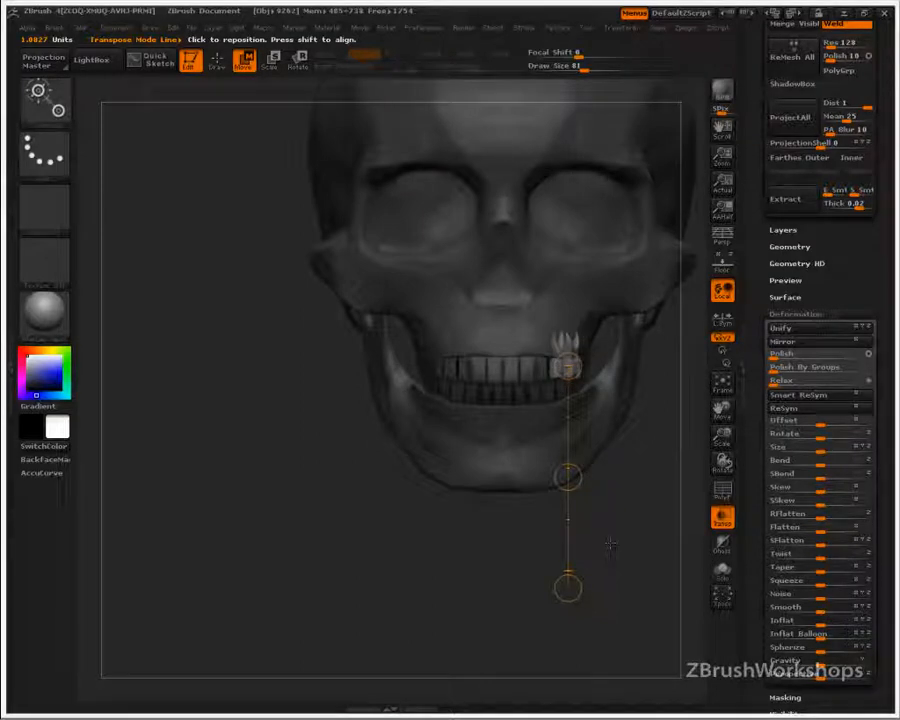
Switch to the separate teeth tool and make its Incisors subtool active so it can be appended.
{"action": "scroll", "coordinate": [768, 225], "scroll_direction": "up", "scroll_amount": 4}
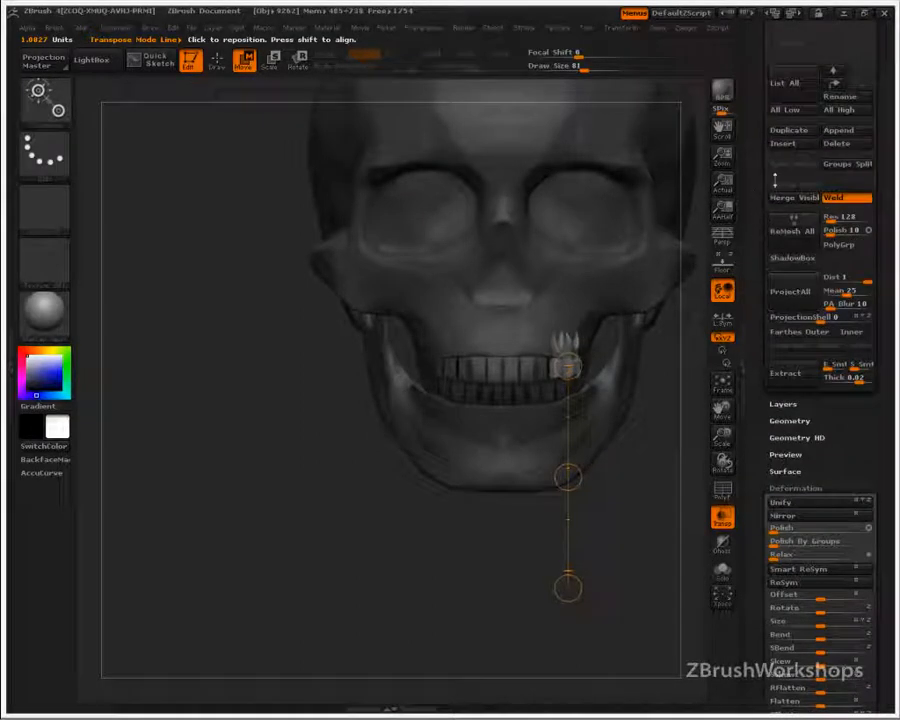
{"action": "left_click", "coordinate": [838, 130]}
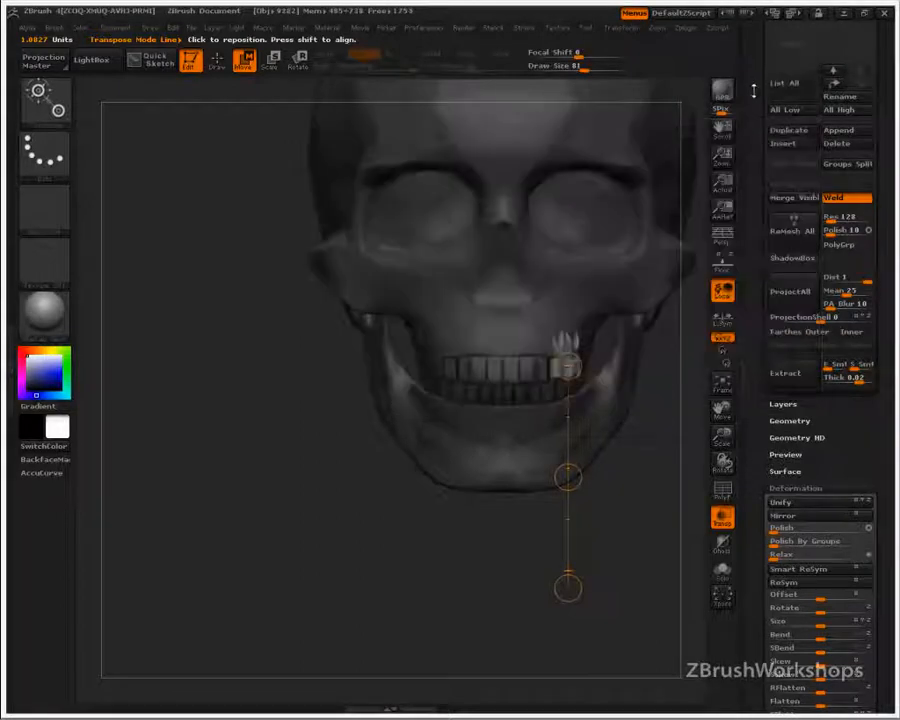
{"action": "scroll", "coordinate": [845, 210], "scroll_direction": "up", "scroll_amount": 4}
{"action": "left_click", "coordinate": [847, 84]}
{"action": "left_click", "coordinate": [812, 136]}
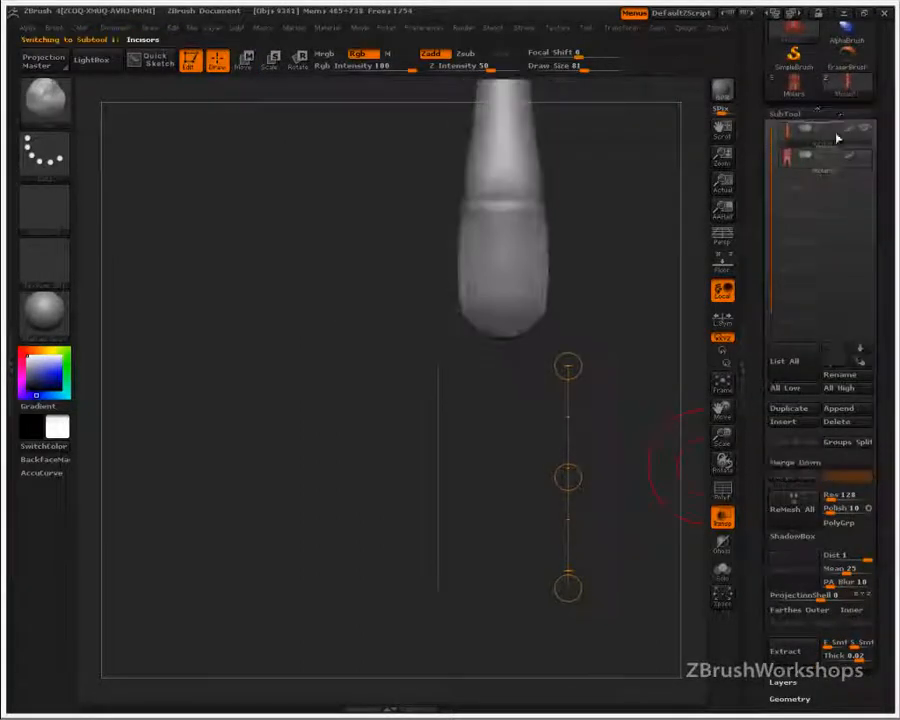
Return to the skull tool and append the Incisors tool as a subtool.
{"action": "left_click", "coordinate": [793, 88]}
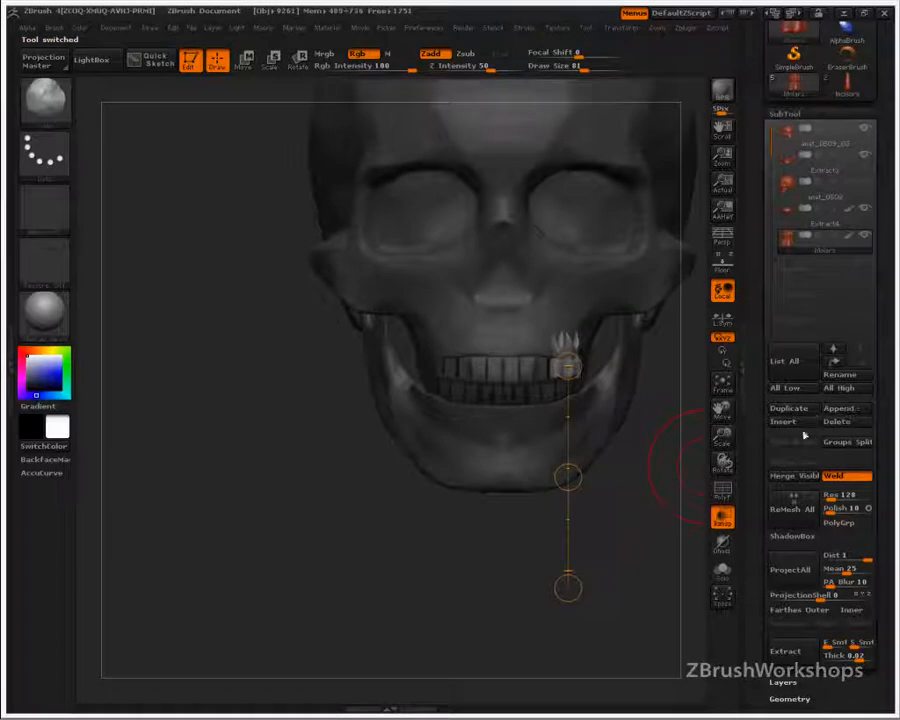
{"action": "left_click", "coordinate": [866, 410]}
{"action": "left_click", "coordinate": [615, 440]}
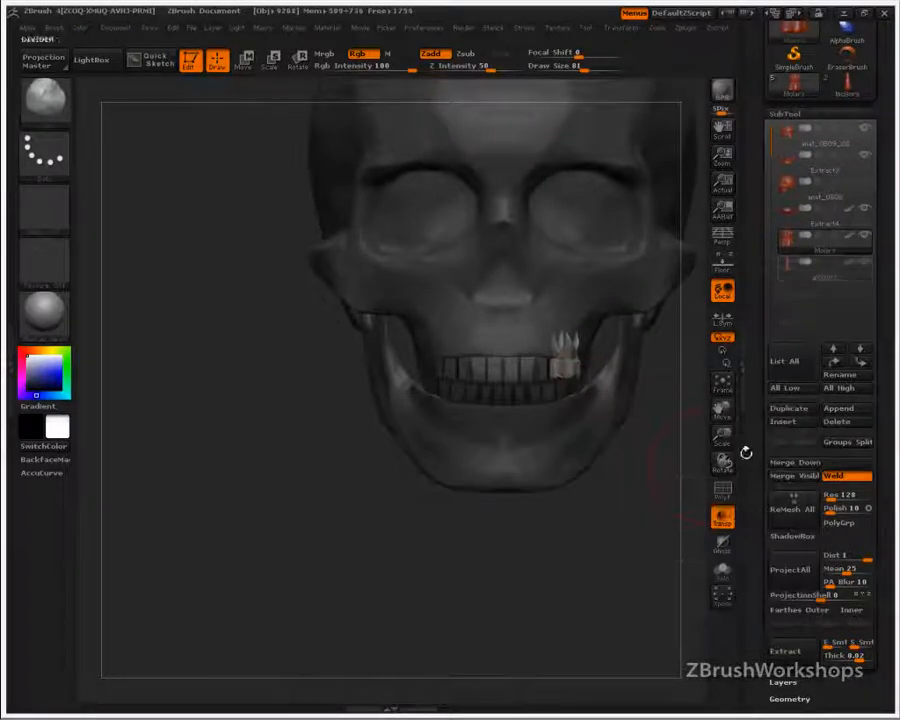
Shrink the Incisors subtool with the Size deformation and move it down to the front teeth.
{"action": "scroll", "coordinate": [764, 388], "scroll_direction": "down", "scroll_amount": 5}
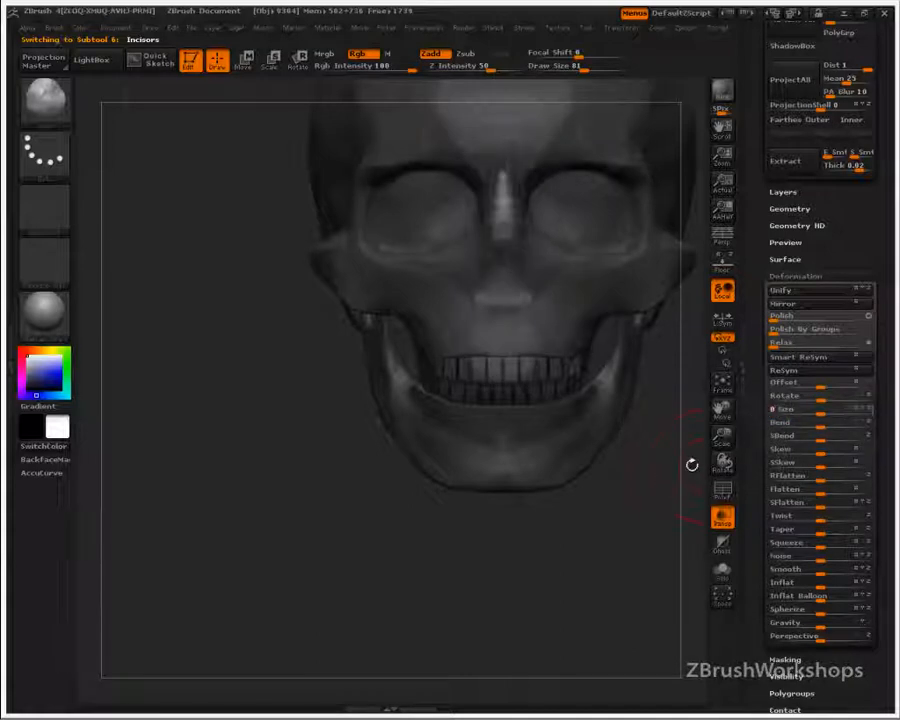
{"action": "left_click", "coordinate": [243, 60]}
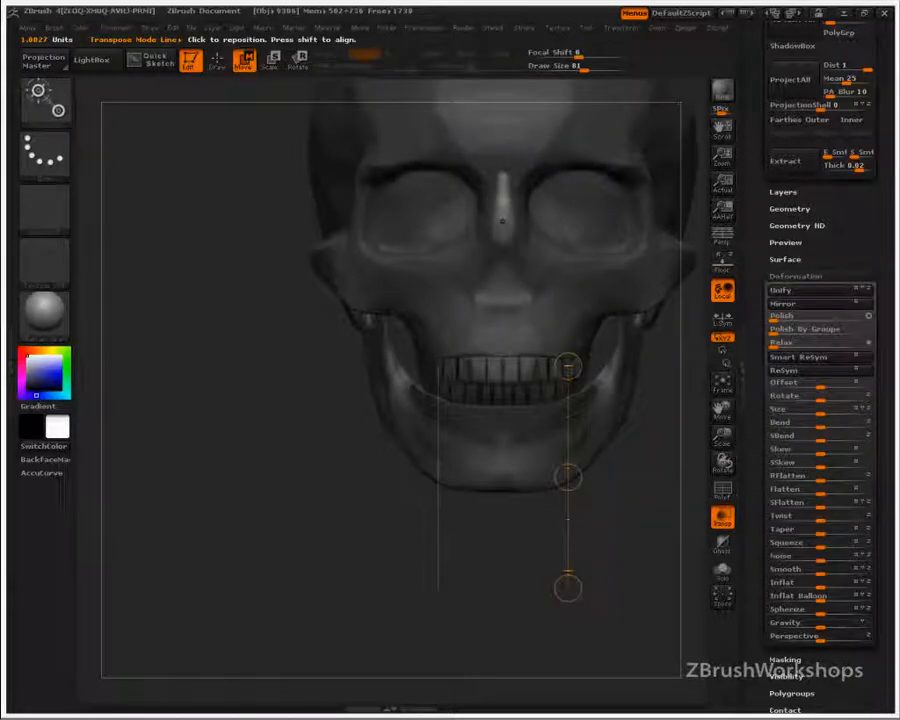
{"action": "left_click_drag", "start_coordinate": [590, 600], "coordinate": [545, 531], "text": "alt"}
{"action": "left_click_drag", "start_coordinate": [522, 408], "coordinate": [515, 583]}
{"action": "left_click_drag", "start_coordinate": [522, 296], "coordinate": [522, 518]}
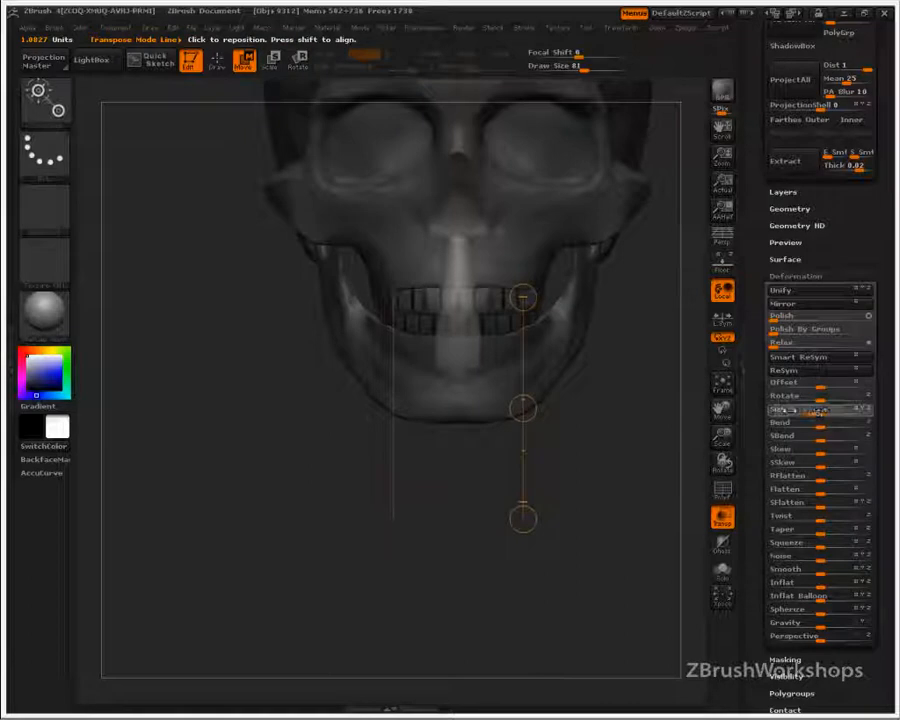
{"action": "left_click_drag", "start_coordinate": [523, 408], "coordinate": [526, 477]}
In the front view, move the incisor sideways from the midline onto the first upper front tooth of the planned row.
{"action": "mouse_move", "coordinate": [417, 296]}
{"action": "left_mouse_down", "text": "shift"}
{"action": "mouse_move", "coordinate": [416, 579]}
{"action": "mouse_move", "coordinate": [416, 563]}
{"action": "left_mouse_up", "text": "shift"}
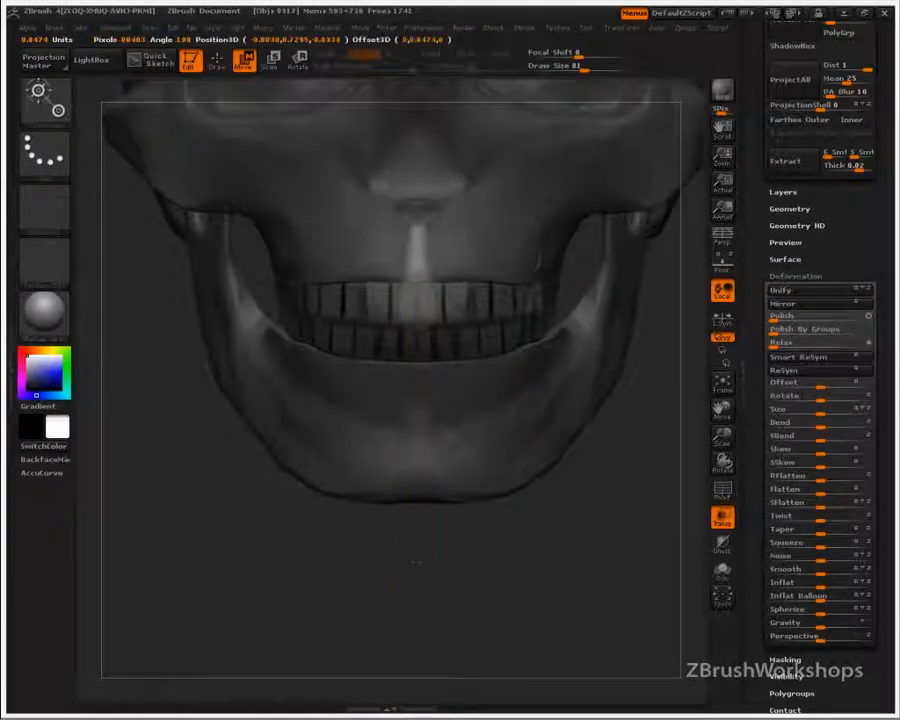
{"action": "key", "text": "e"}
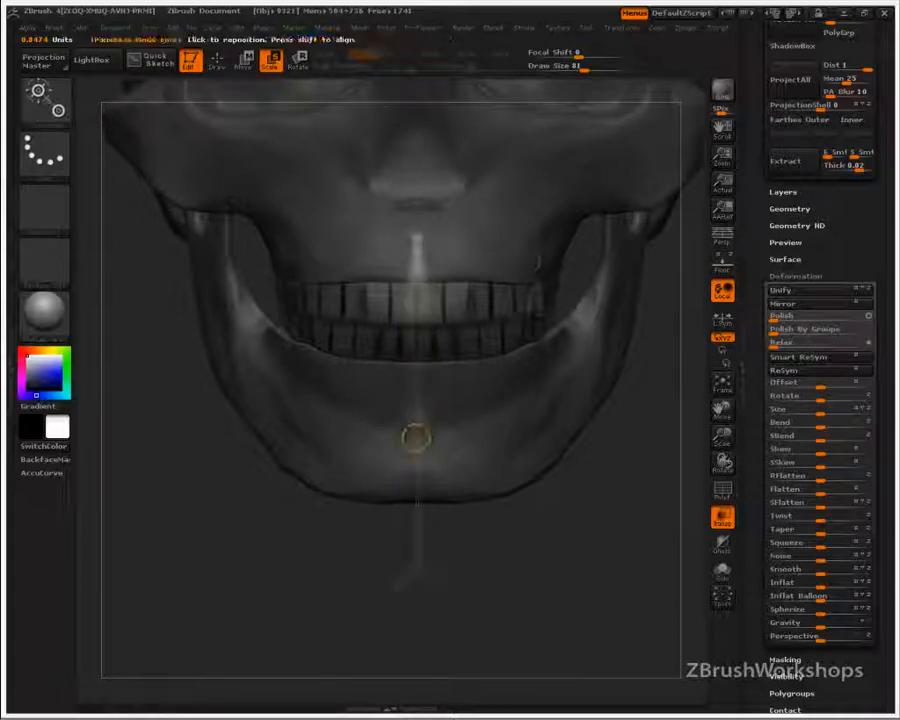
{"action": "key", "text": "w"}
{"action": "left_click_drag", "start_coordinate": [416, 437], "coordinate": [428, 437]}
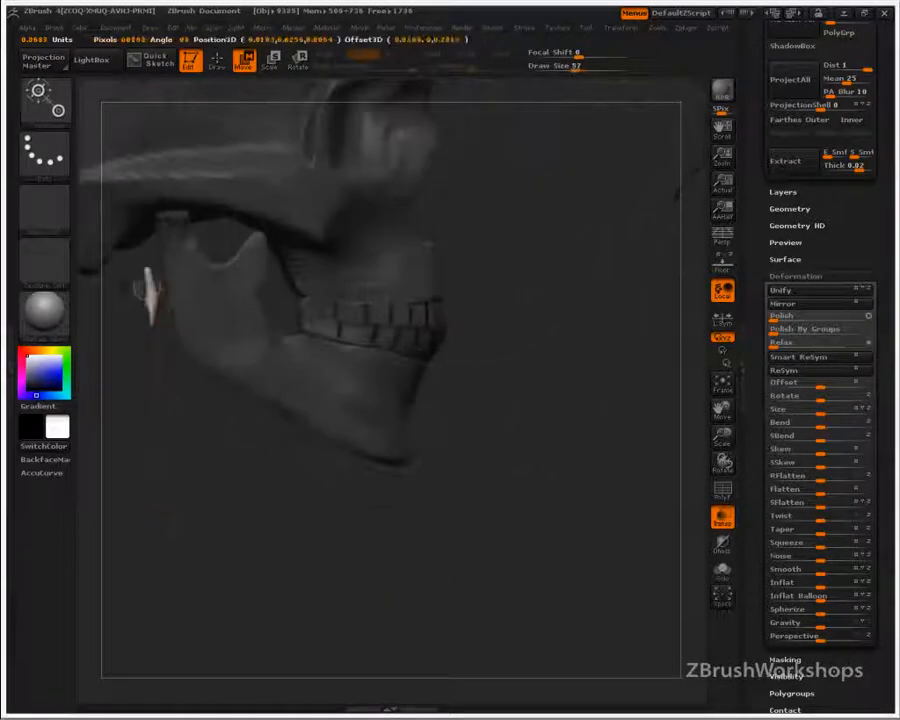
In the side view, move the incisor forward to the front face of the upper tooth row.
{"action": "mouse_move", "coordinate": [142, 288]}
{"action": "left_mouse_down"}
{"action": "mouse_move", "coordinate": [308, 298]}
{"action": "mouse_move", "coordinate": [574, 285]}
{"action": "left_mouse_up"}
{"action": "mouse_move", "coordinate": [361, 285]}
{"action": "left_mouse_down"}
{"action": "mouse_move", "coordinate": [636, 311]}
{"action": "mouse_move", "coordinate": [642, 321]}
{"action": "left_mouse_up"}
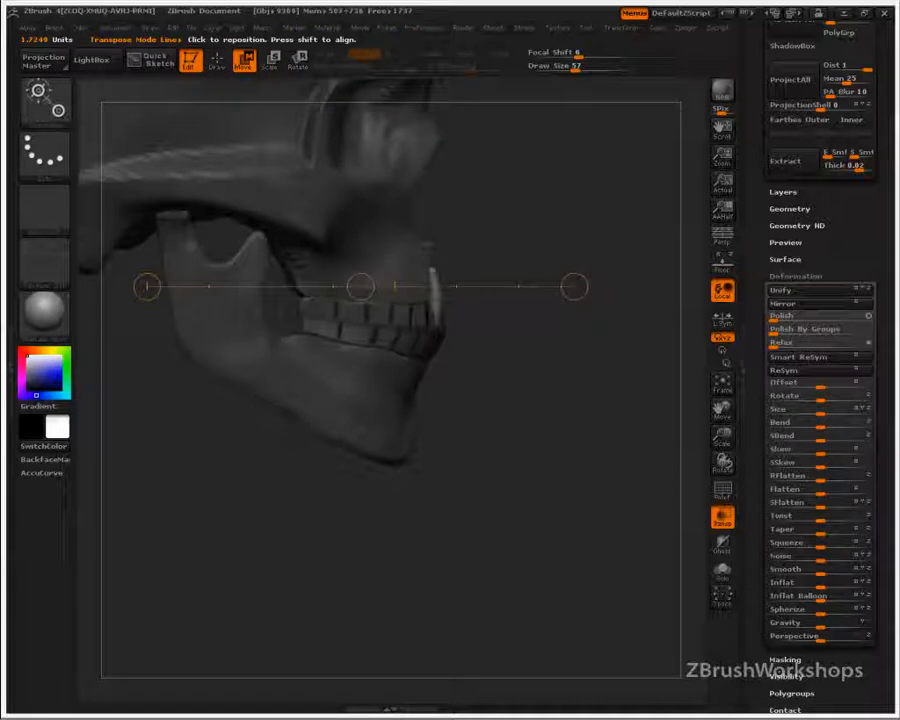
{"action": "mouse_move", "coordinate": [438, 301]}
{"action": "left_mouse_down"}
{"action": "mouse_move", "coordinate": [583, 309]}
{"action": "mouse_move", "coordinate": [582, 301]}
{"action": "left_mouse_up"}
{"action": "left_click_drag", "start_coordinate": [545, 370], "coordinate": [429, 229], "text": "alt"}
Tilt the incisor in the side view to follow the slope of the front teeth and lower it slightly into the row.
{"action": "key", "text": "r"}
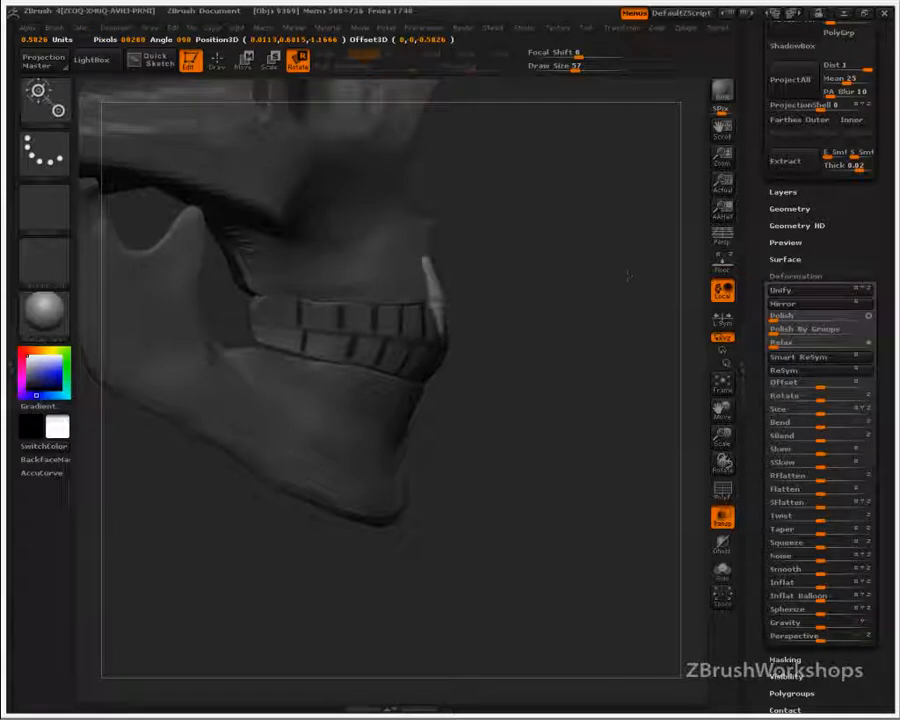
{"action": "left_click_drag", "start_coordinate": [434, 299], "coordinate": [635, 299]}
{"action": "left_click_drag", "start_coordinate": [440, 326], "coordinate": [440, 500]}
{"action": "left_click_drag", "start_coordinate": [439, 408], "coordinate": [439, 392]}
{"action": "left_click_drag", "start_coordinate": [590, 450], "coordinate": [450, 450]}
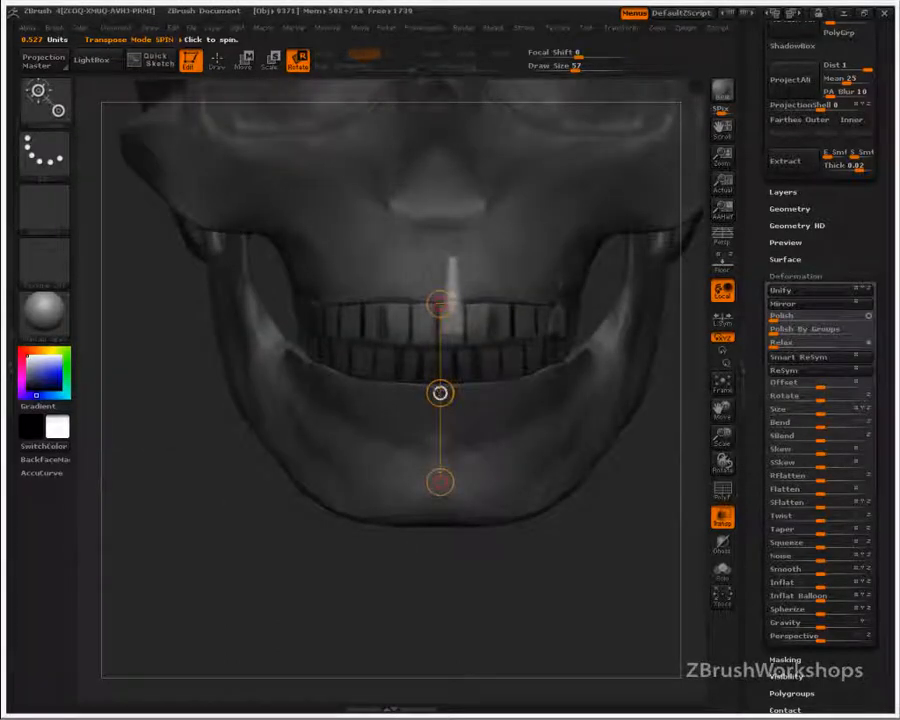
{"action": "key", "text": "w"}
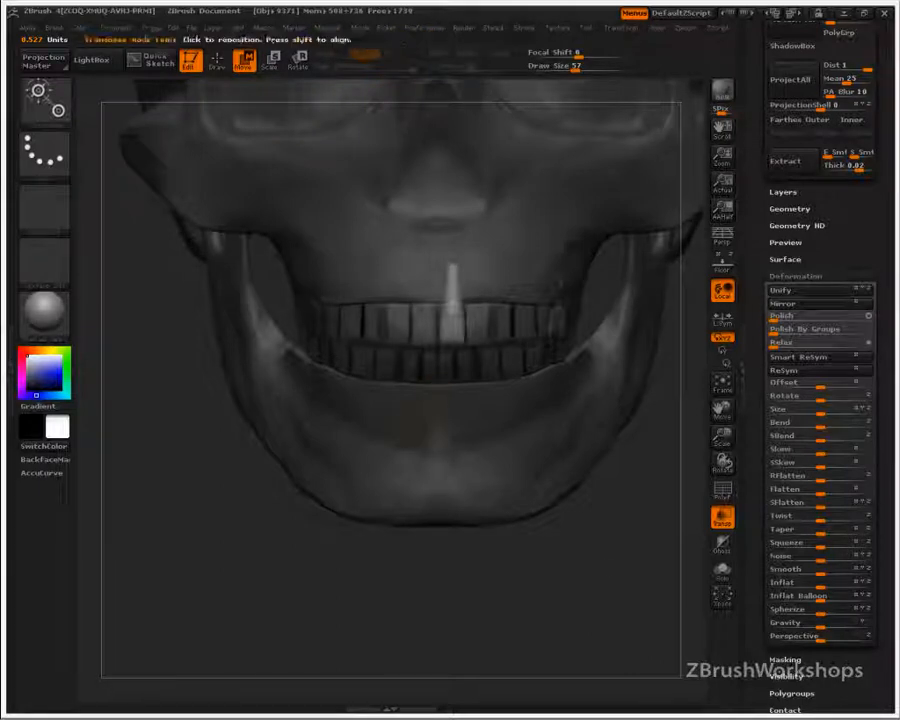
{"action": "left_click_drag", "start_coordinate": [430, 393], "coordinate": [410, 393]}
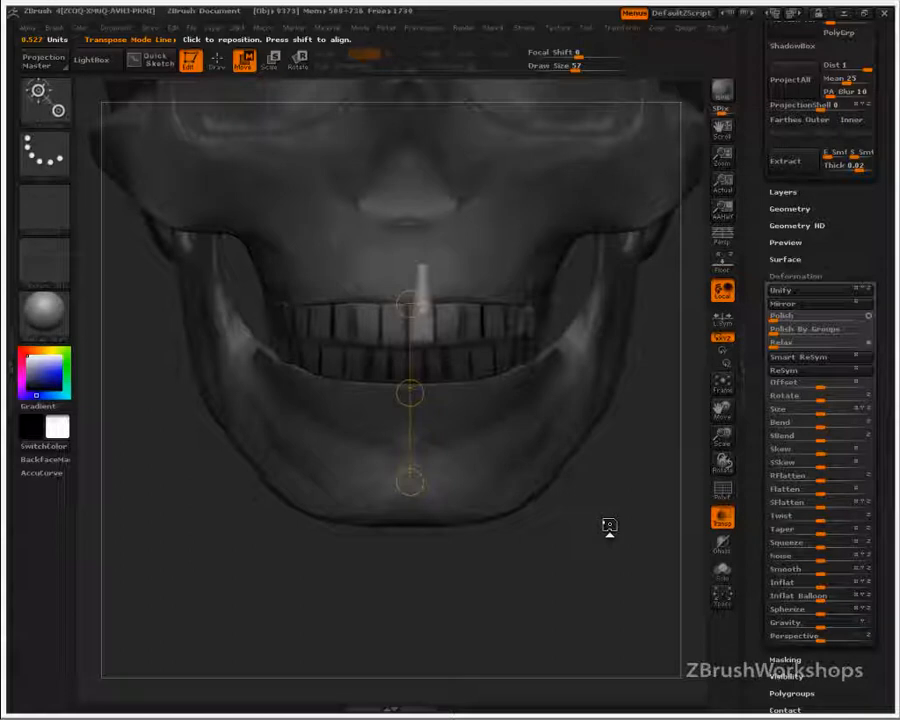
{"action": "left_click_drag", "start_coordinate": [609, 527], "coordinate": [590, 574]}
Duplicate the incisor, move the copy one tooth outward along the upper row and rotate it slightly in the front view.
{"action": "left_click_drag", "start_coordinate": [832, 240], "coordinate": [840, 603]}
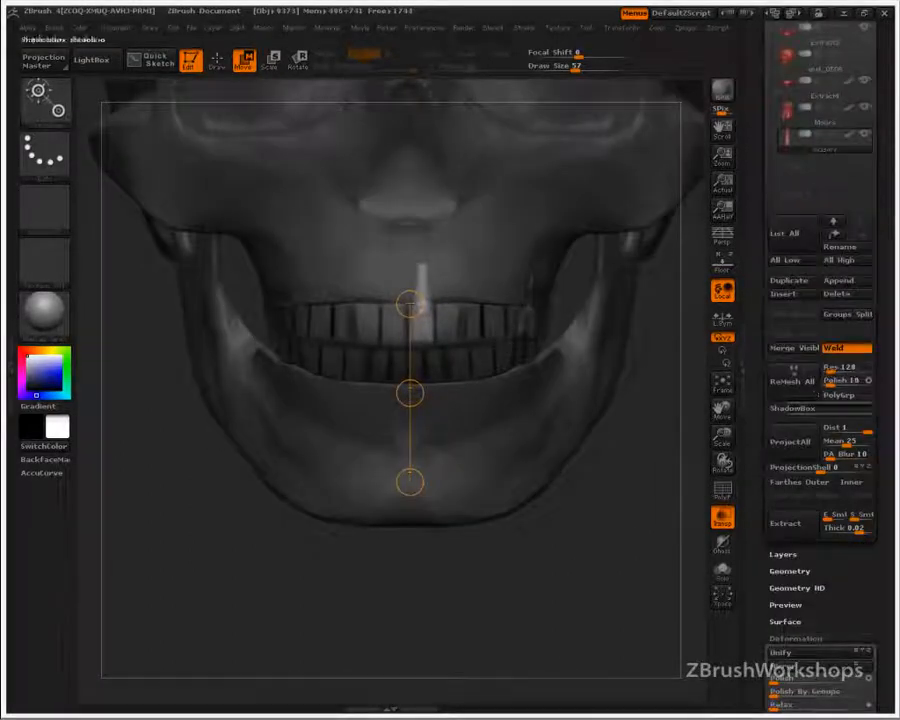
{"action": "left_click", "coordinate": [789, 280]}
{"action": "left_click_drag", "start_coordinate": [408, 391], "coordinate": [449, 392]}
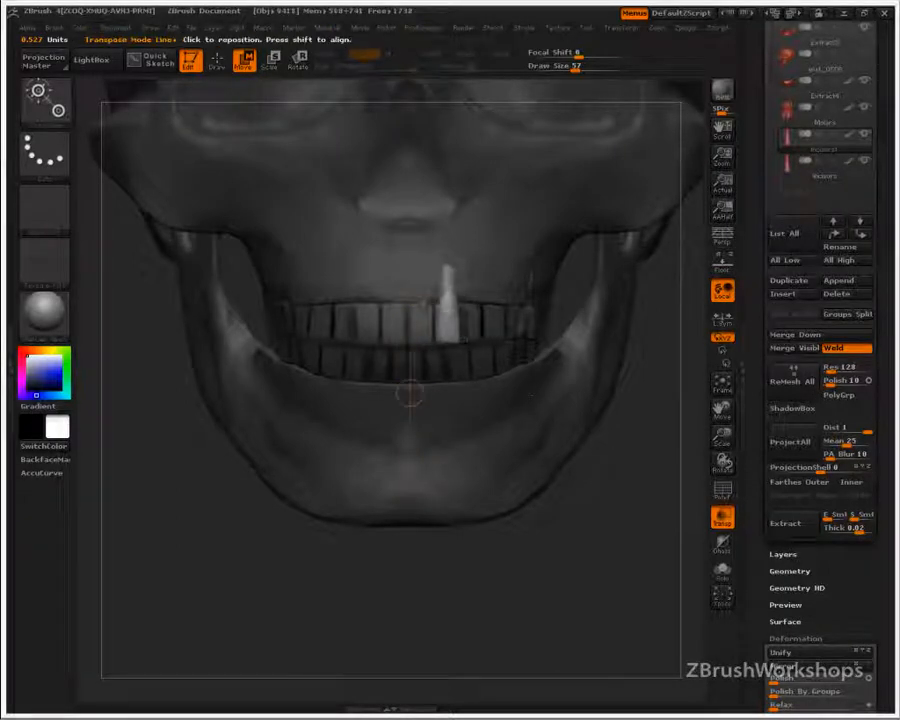
{"action": "mouse_move", "coordinate": [609, 502]}
{"action": "left_mouse_down"}
{"action": "mouse_move", "coordinate": [513, 503]}
{"action": "mouse_move", "coordinate": [609, 503]}
{"action": "left_mouse_up"}
{"action": "left_click_drag", "start_coordinate": [446, 312], "coordinate": [446, 588]}
{"action": "key", "text": "r"}
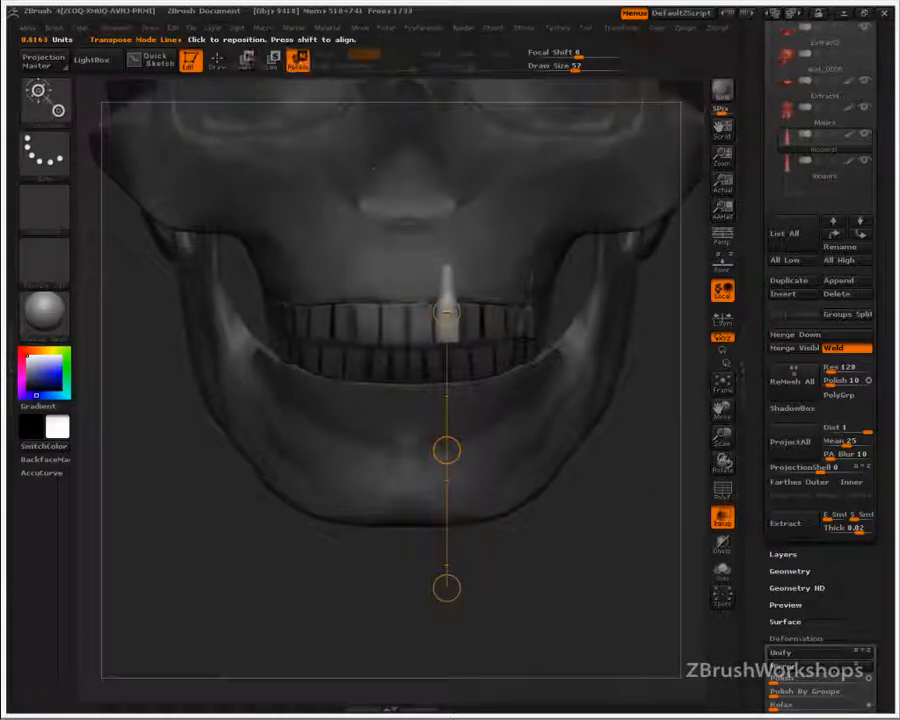
{"action": "left_click_drag", "start_coordinate": [446, 450], "coordinate": [437, 585]}
{"action": "key", "text": "w"}
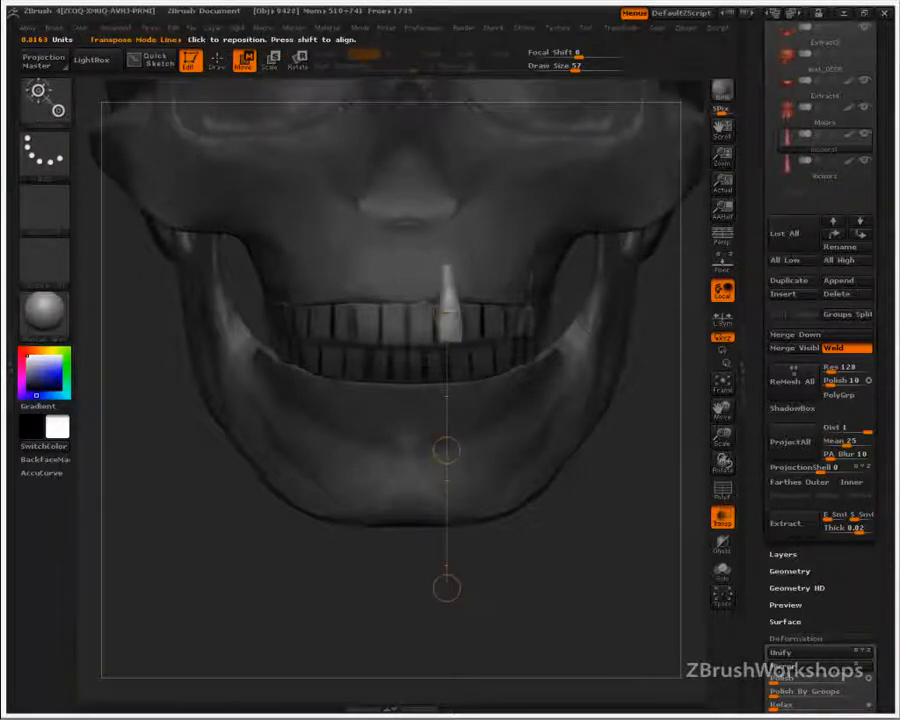
Duplicate the second incisor, move the copy outward to the next tooth position and adjust its tilt in the side view.
{"action": "left_click", "coordinate": [789, 283]}
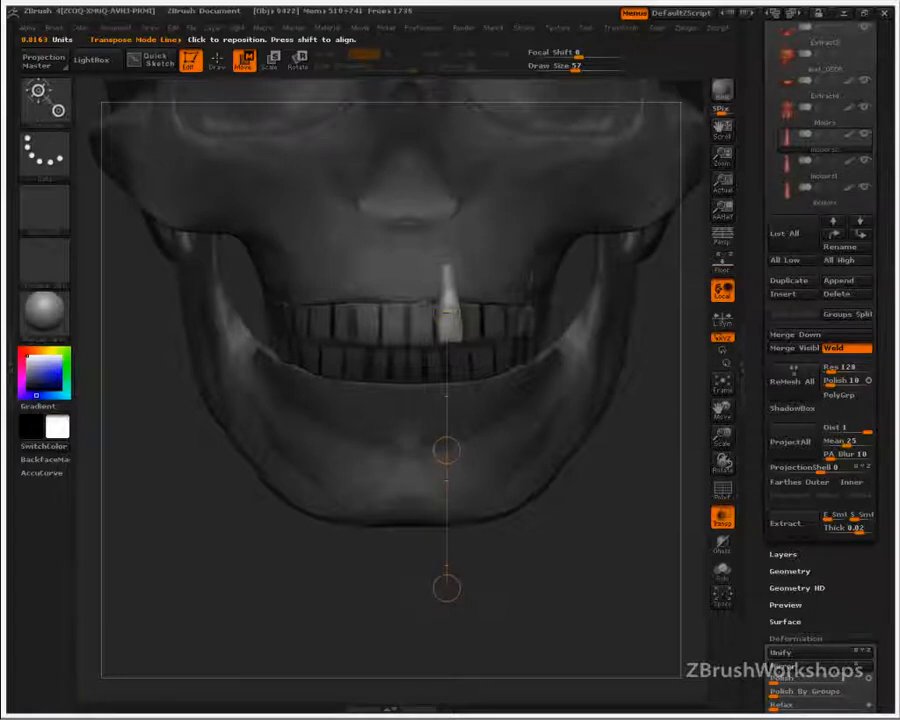
{"action": "left_click_drag", "start_coordinate": [446, 450], "coordinate": [470, 450]}
{"action": "left_click_drag", "start_coordinate": [670, 295], "coordinate": [304, 289]}
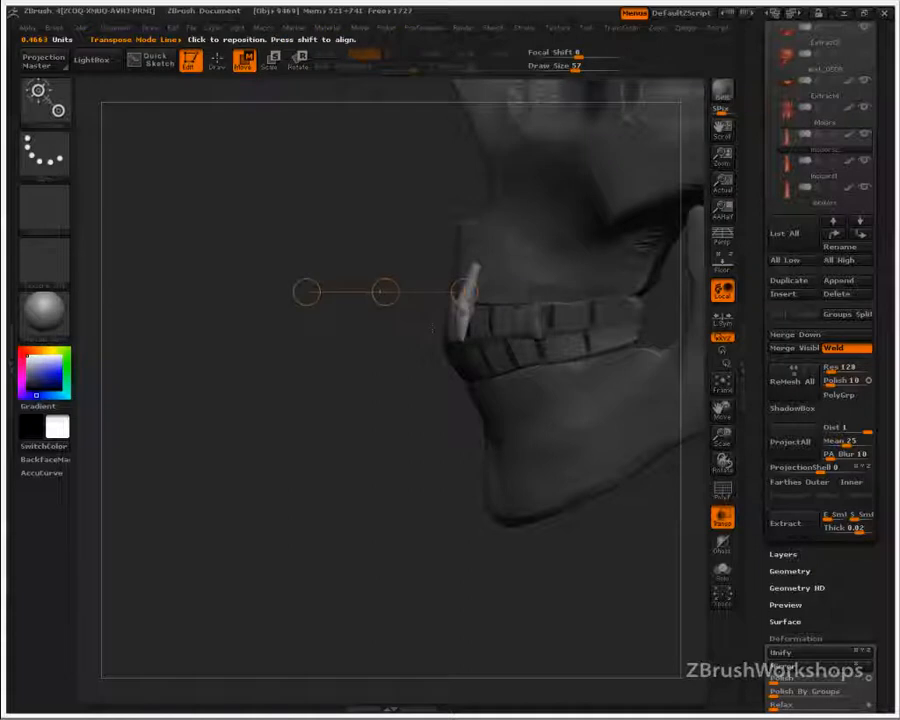
{"action": "left_click_drag", "start_coordinate": [462, 310], "coordinate": [462, 541]}
{"action": "left_click", "coordinate": [296, 66]}
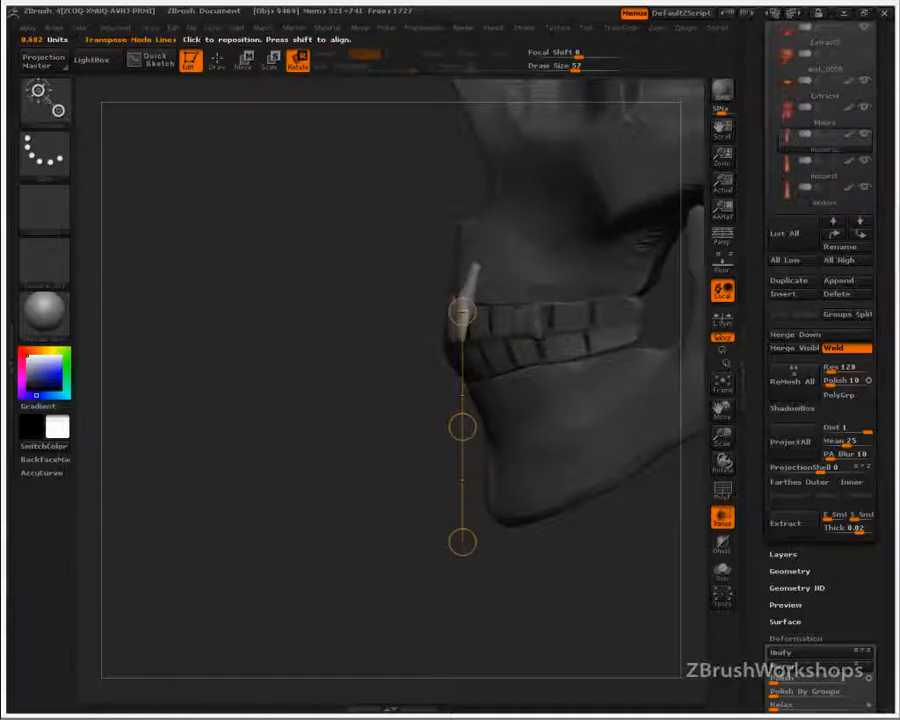
{"action": "left_click_drag", "start_coordinate": [462, 425], "coordinate": [472, 425]}
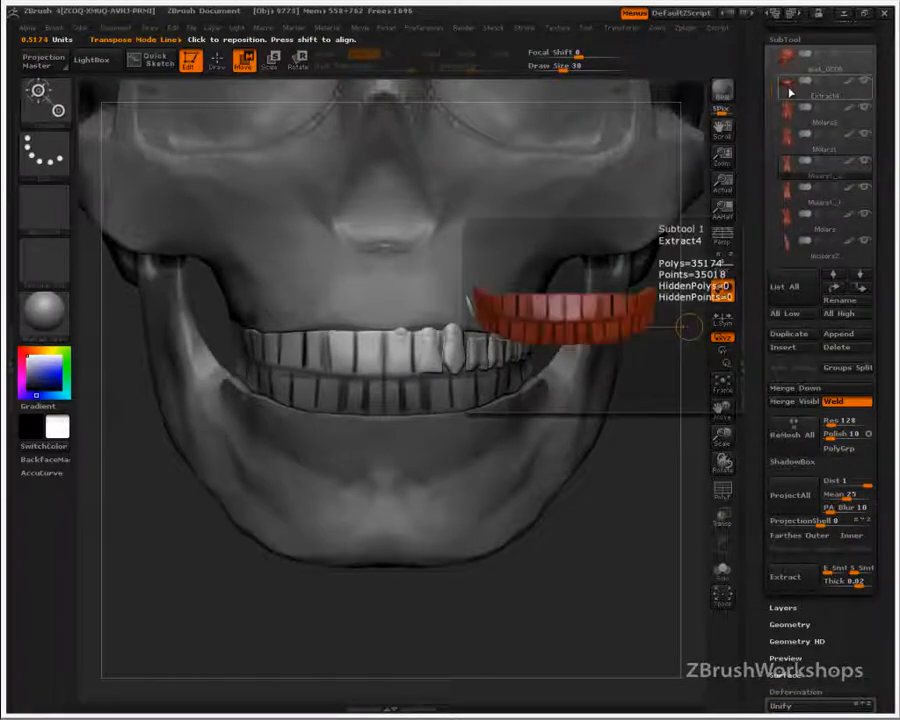
Hide the Extract4 placeholder teeth and return to draw mode with the upper teeth in side view.
{"action": "left_click", "coordinate": [866, 95]}
{"action": "left_click_drag", "start_coordinate": [662, 530], "coordinate": [588, 534]}
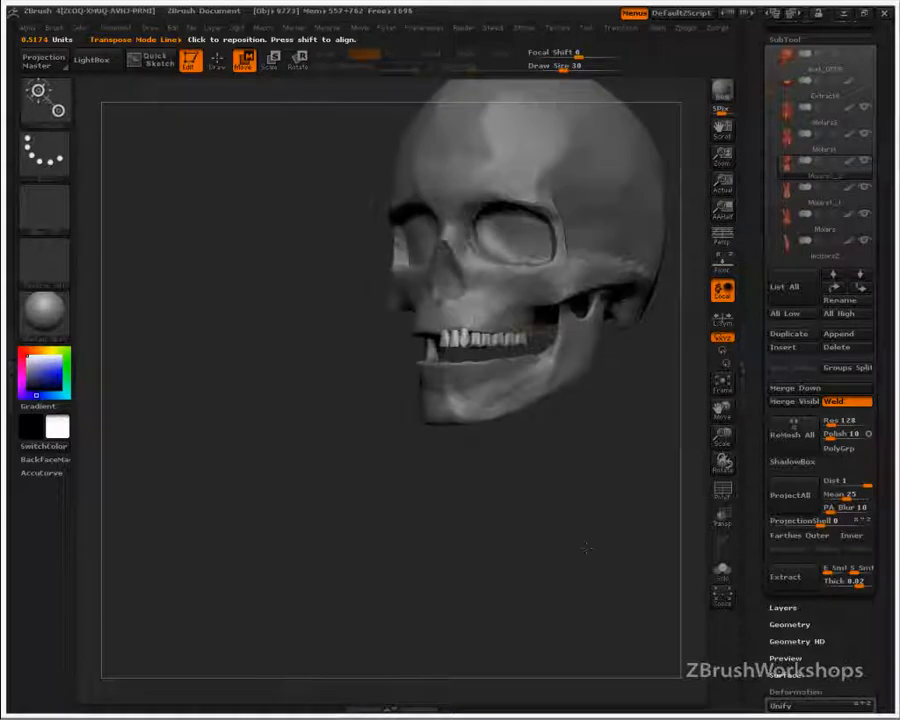
{"action": "key", "text": "q"}
{"action": "mouse_move", "coordinate": [664, 538]}
{"action": "left_mouse_down"}
{"action": "mouse_move", "coordinate": [617, 541]}
{"action": "mouse_move", "coordinate": [612, 567]}
{"action": "mouse_move", "coordinate": [597, 573]}
{"action": "left_mouse_up"}
{"action": "left_click_drag", "start_coordinate": [650, 615], "coordinate": [530, 549], "text": "alt"}
{"action": "key", "text": "b"}
{"action": "key", "text": "s"}
{"action": "key", "text": "t"}
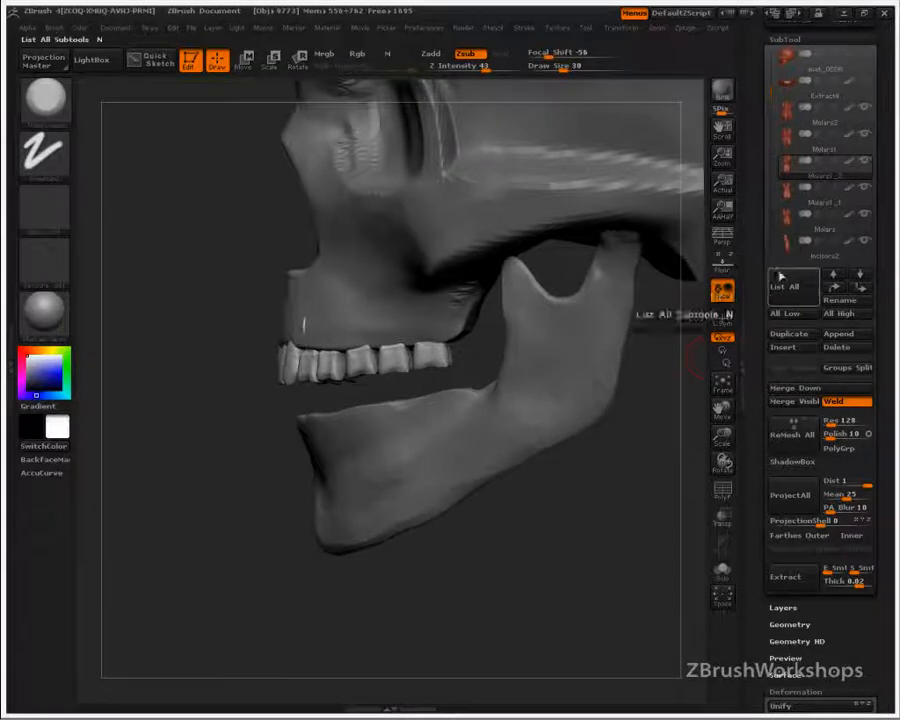
Examine the upper tooth row from the side and from below, briefly using transparency to check the molar roots.
{"action": "left_click_drag", "start_coordinate": [769, 112], "coordinate": [770, 162]}
{"action": "mouse_move", "coordinate": [787, 118]}
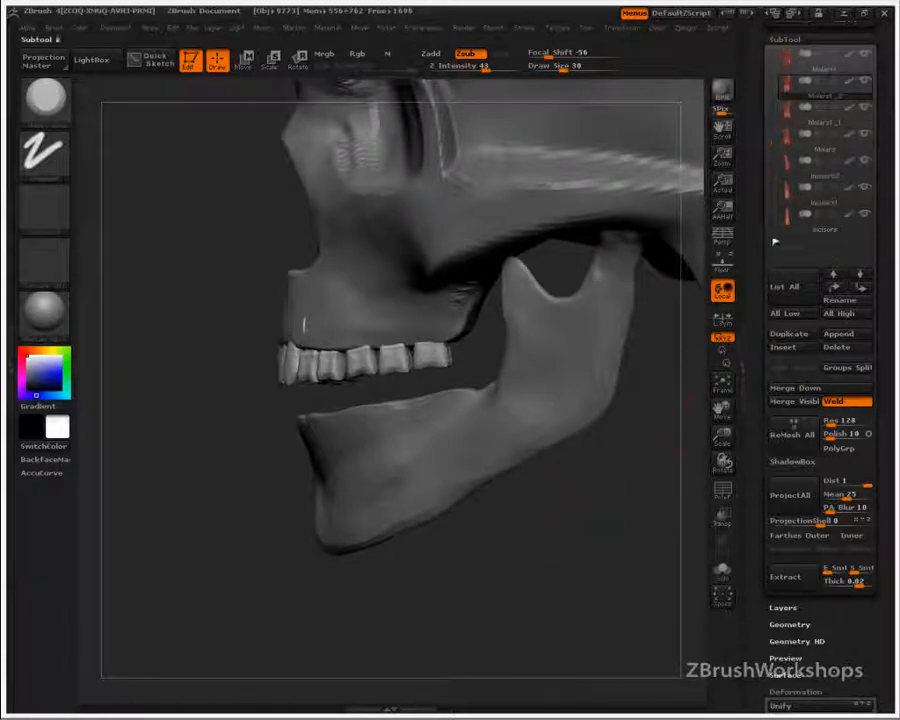
{"action": "left_click_drag", "start_coordinate": [688, 358], "coordinate": [613, 501]}
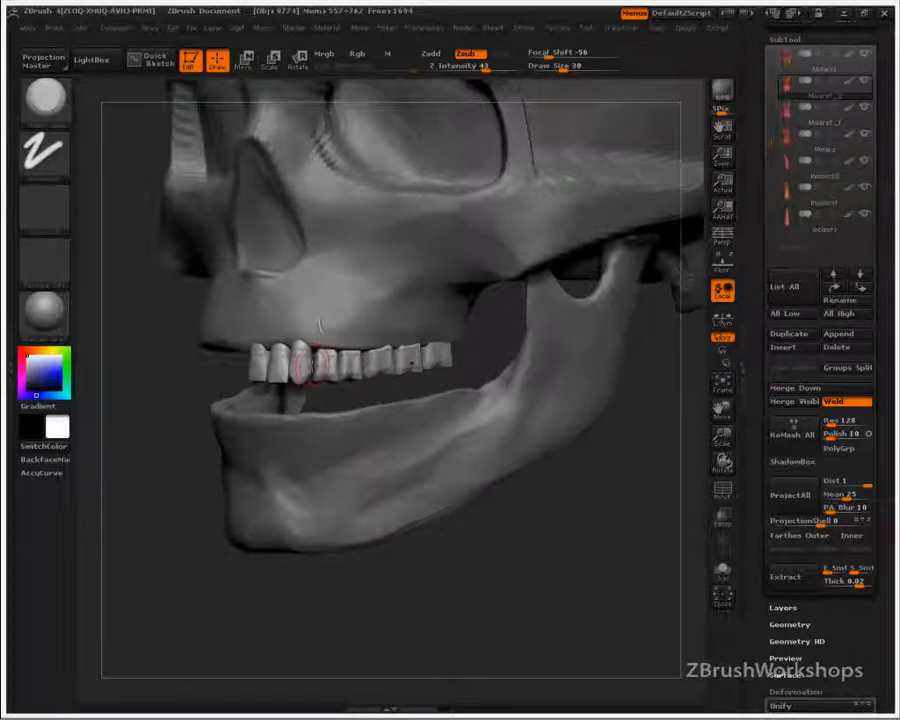
{"action": "key", "text": "ctrl+t"}
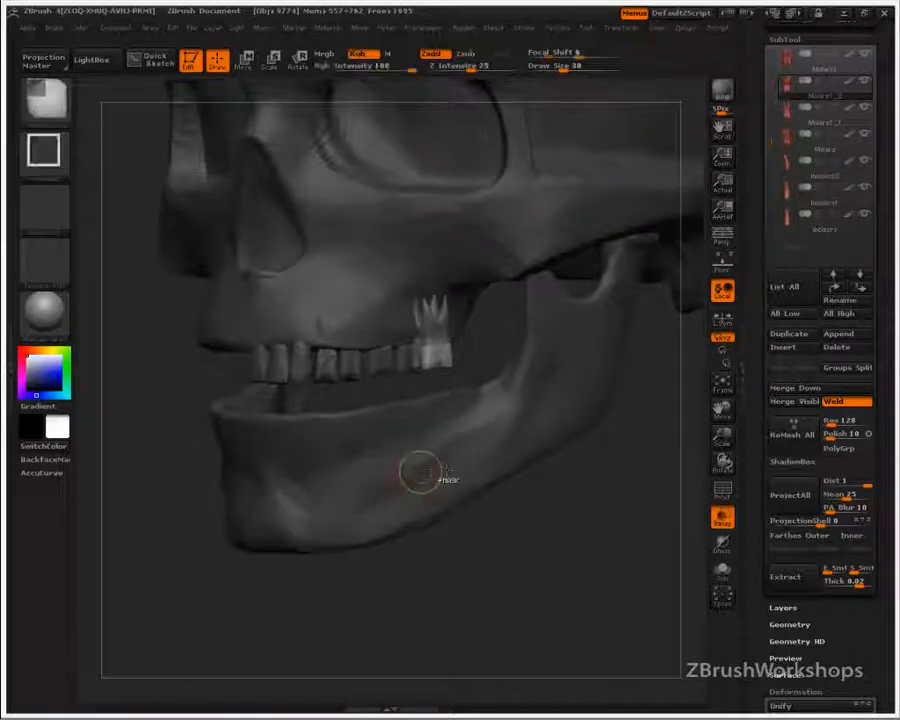
{"action": "key", "text": "ctrl+t"}
{"action": "left_click_drag", "start_coordinate": [552, 498], "coordinate": [605, 360]}
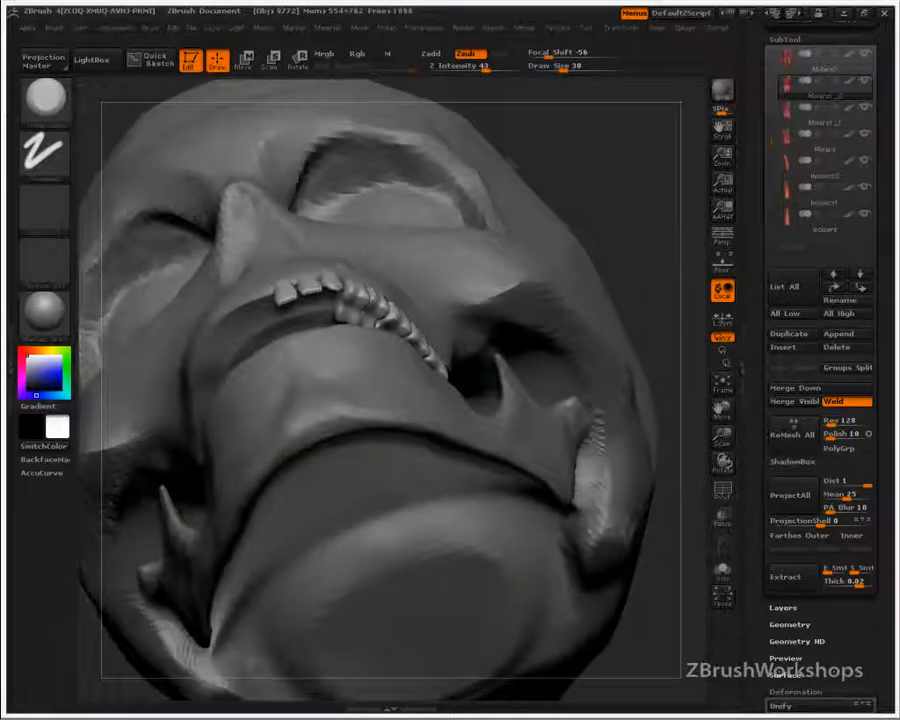
{"action": "left_click_drag", "start_coordinate": [635, 285], "coordinate": [657, 255]}
Merge Molars2 and all the tooth subtools beneath it into one subtool and isolate it with Solo.
{"action": "scroll", "coordinate": [765, 212], "scroll_direction": "up", "scroll_amount": 3}
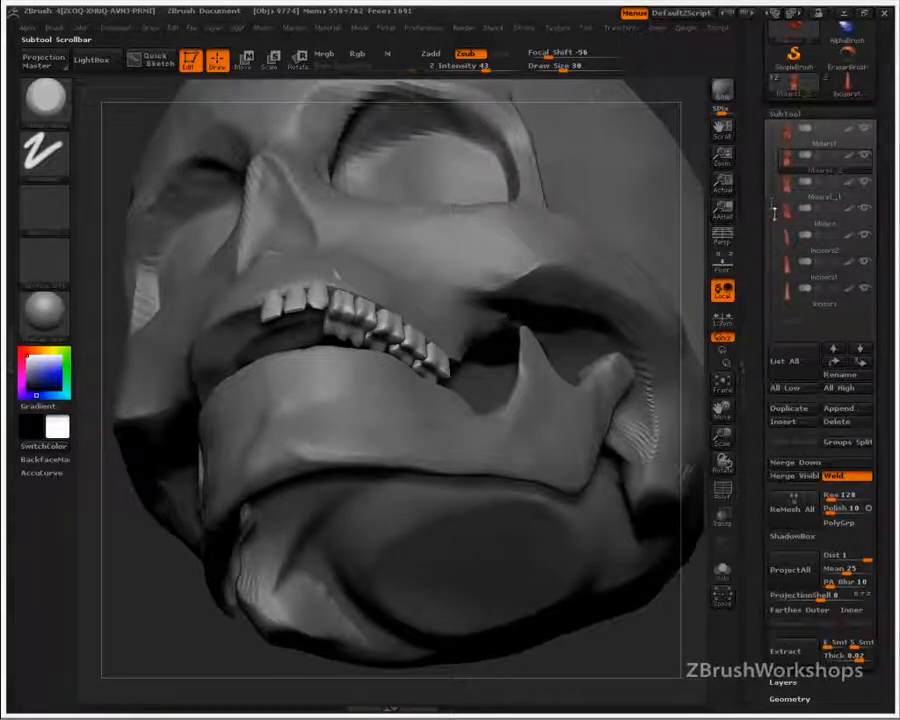
{"action": "scroll", "coordinate": [785, 192], "scroll_direction": "up", "scroll_amount": 1}
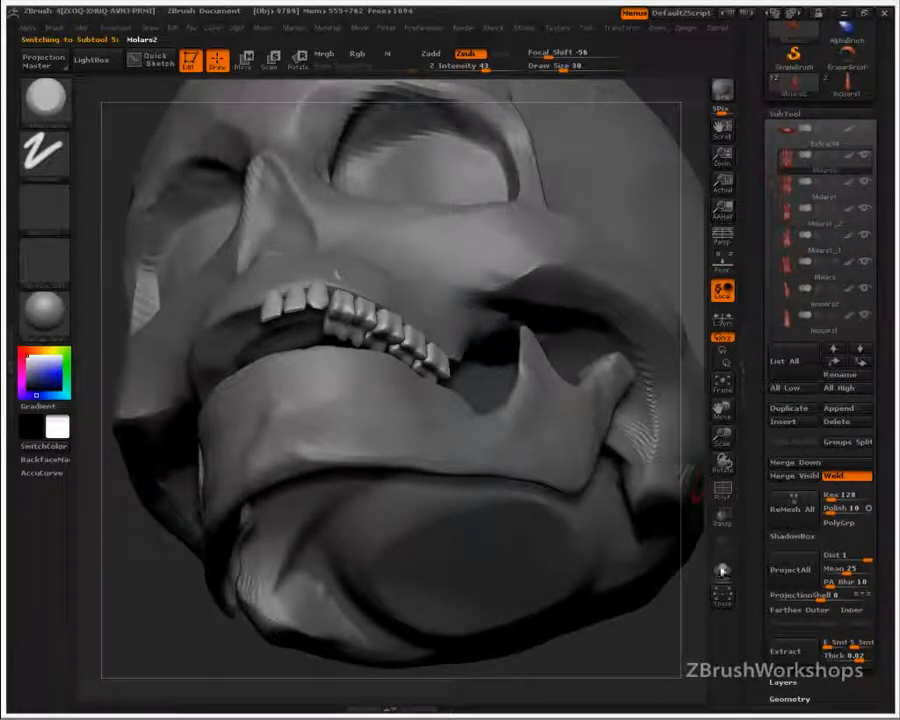
{"action": "left_click", "coordinate": [800, 462]}
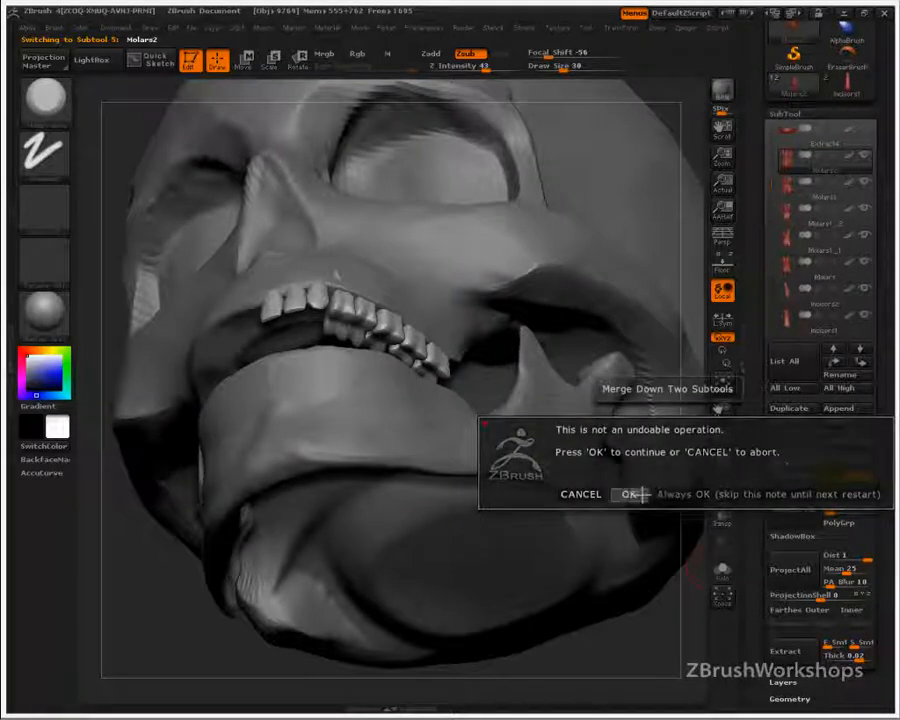
{"action": "left_click", "coordinate": [630, 494]}
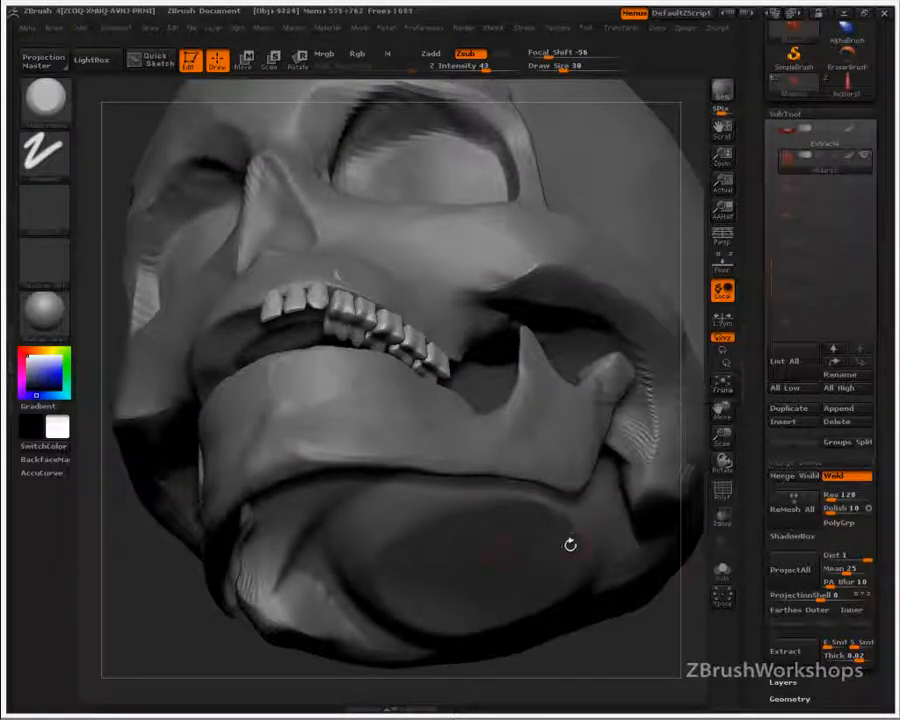
{"action": "mouse_move", "coordinate": [562, 518]}
{"action": "left_mouse_down"}
{"action": "mouse_move", "coordinate": [566, 507]}
{"action": "mouse_move", "coordinate": [534, 558]}
{"action": "mouse_move", "coordinate": [533, 451]}
{"action": "mouse_move", "coordinate": [576, 527]}
{"action": "left_mouse_up"}
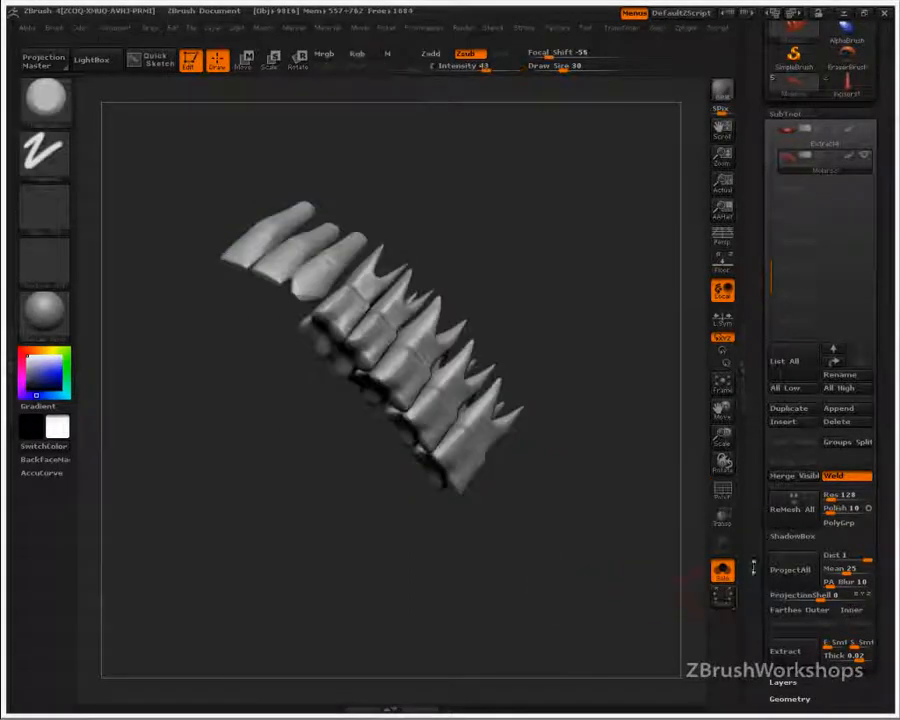
Assign each merged tooth its own polygroup with Auto Groups and show the polyframe from below with a larger brush.
{"action": "left_click_drag", "start_coordinate": [761, 543], "coordinate": [825, 391]}
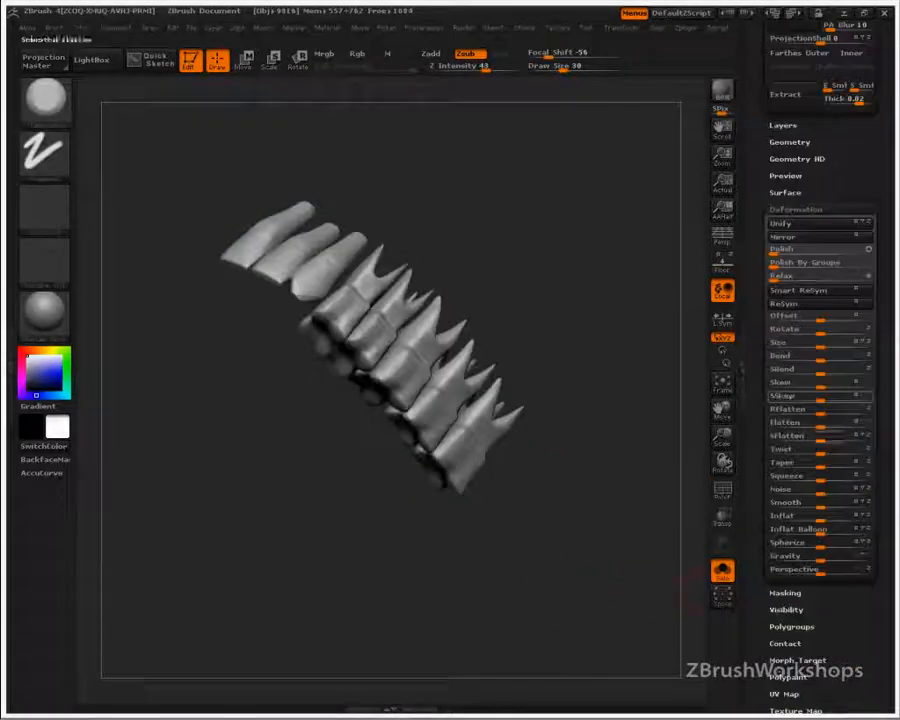
{"action": "left_click", "coordinate": [796, 208]}
{"action": "left_click", "coordinate": [791, 259]}
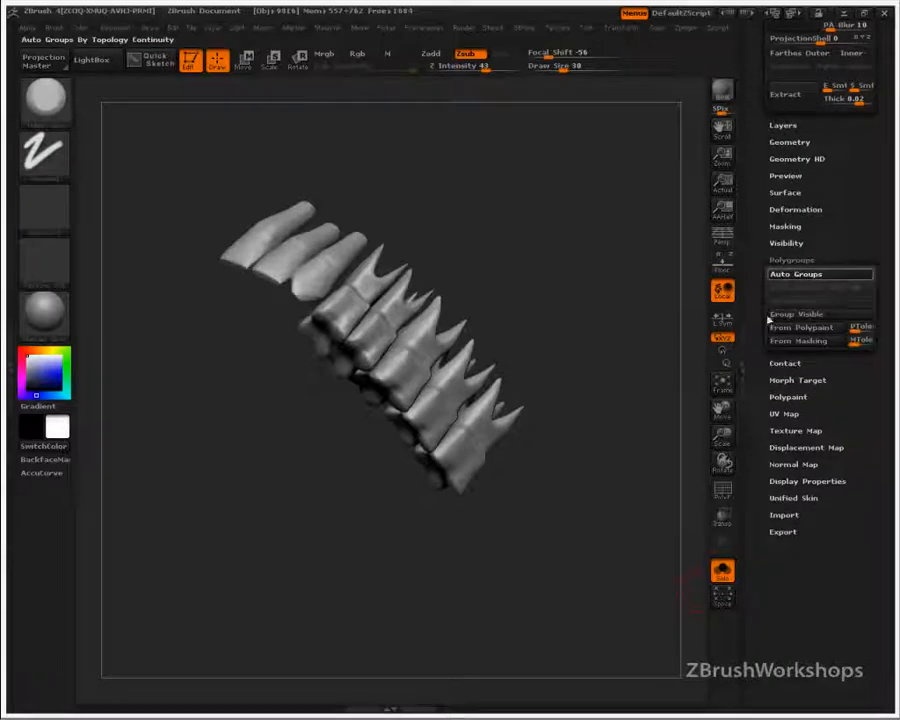
{"action": "left_click_drag", "start_coordinate": [488, 583], "coordinate": [600, 525]}
{"action": "key", "text": "shift+f"}
{"action": "key", "text": "bracketright"}
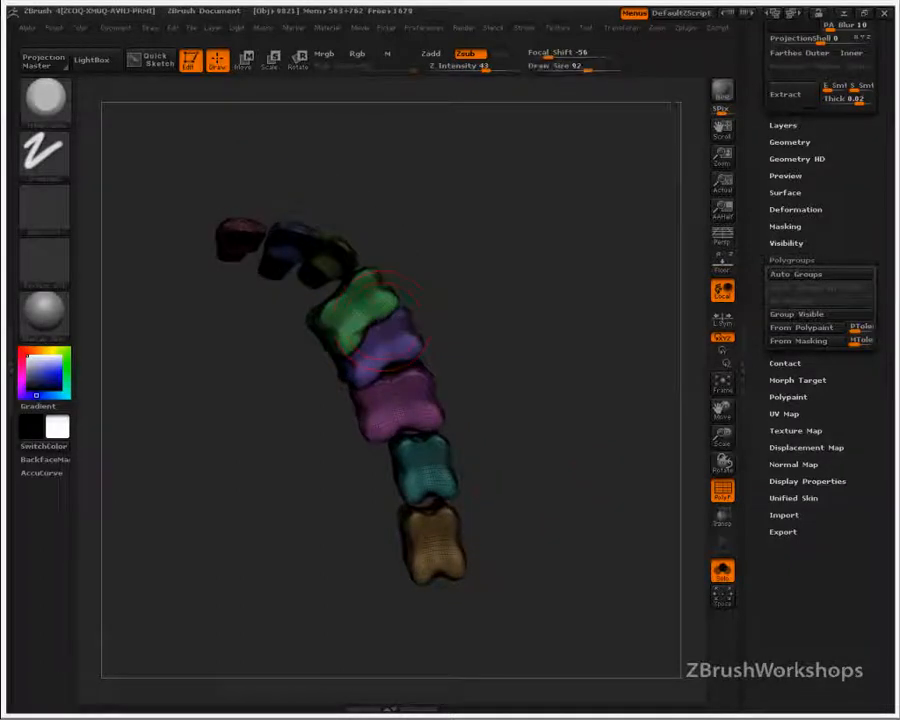
Set the brush's Mask By Polygroups auto masking to 100.
{"action": "left_click", "coordinate": [54, 27]}
{"action": "mouse_move", "coordinate": [149, 593]}
{"action": "left_mouse_down"}
{"action": "mouse_move", "coordinate": [150, 490]}
{"action": "mouse_move", "coordinate": [187, 498]}
{"action": "left_mouse_up"}
{"action": "left_click", "coordinate": [112, 491]}
{"action": "left_click", "coordinate": [97, 475]}
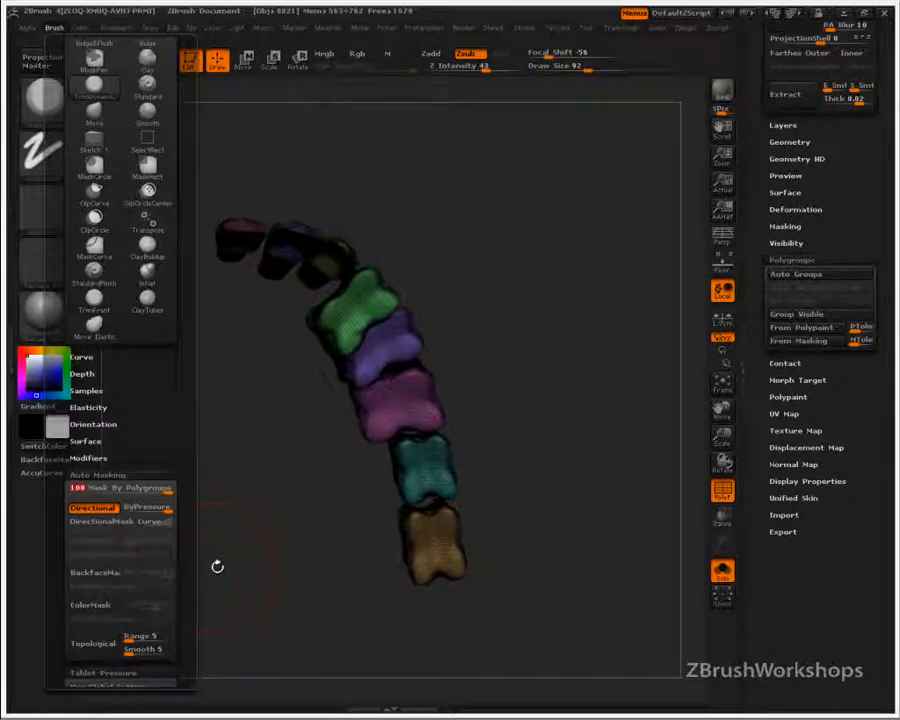
Narrow the green and purple teeth behind the incisors with Transpose Move, shifting the green one outward along the arch.
{"action": "mouse_move", "coordinate": [528, 466]}
{"action": "left_mouse_down"}
{"action": "mouse_move", "coordinate": [536, 370]}
{"action": "mouse_move", "coordinate": [533, 408]}
{"action": "mouse_move", "coordinate": [454, 307]}
{"action": "left_mouse_up"}
{"action": "key", "text": "w"}
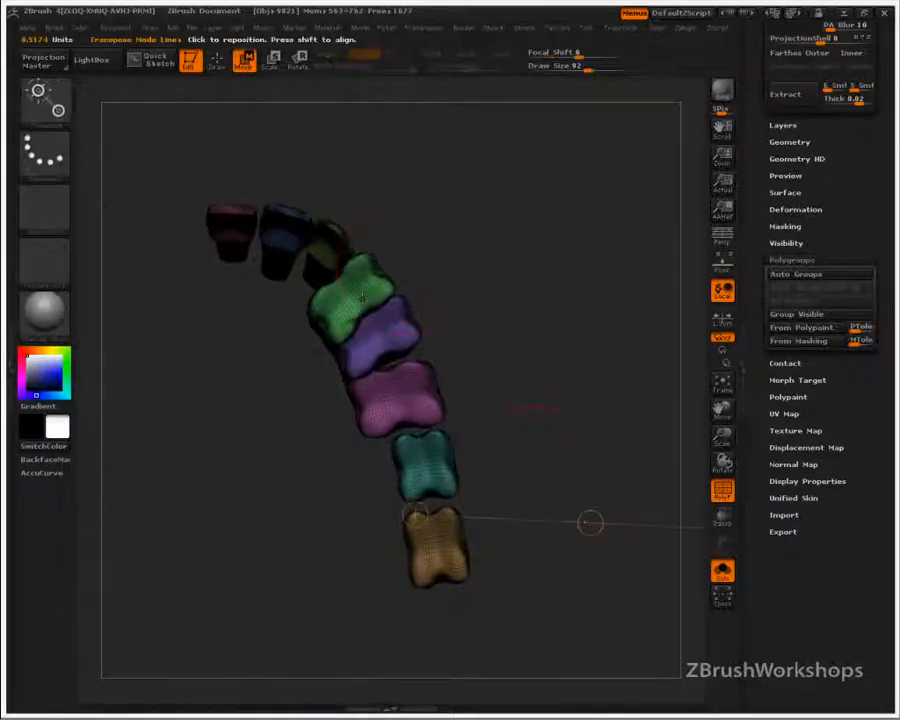
{"action": "left_click_drag", "start_coordinate": [356, 288], "coordinate": [440, 205]}
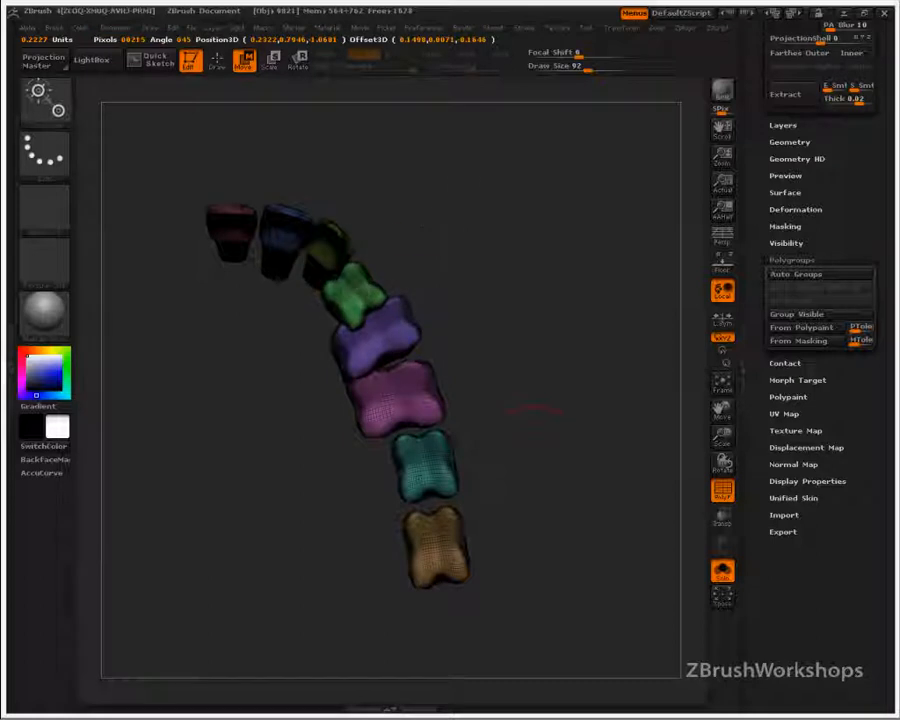
{"action": "mouse_move", "coordinate": [410, 235]}
{"action": "left_mouse_down"}
{"action": "mouse_move", "coordinate": [418, 227]}
{"action": "mouse_move", "coordinate": [409, 236]}
{"action": "left_mouse_up"}
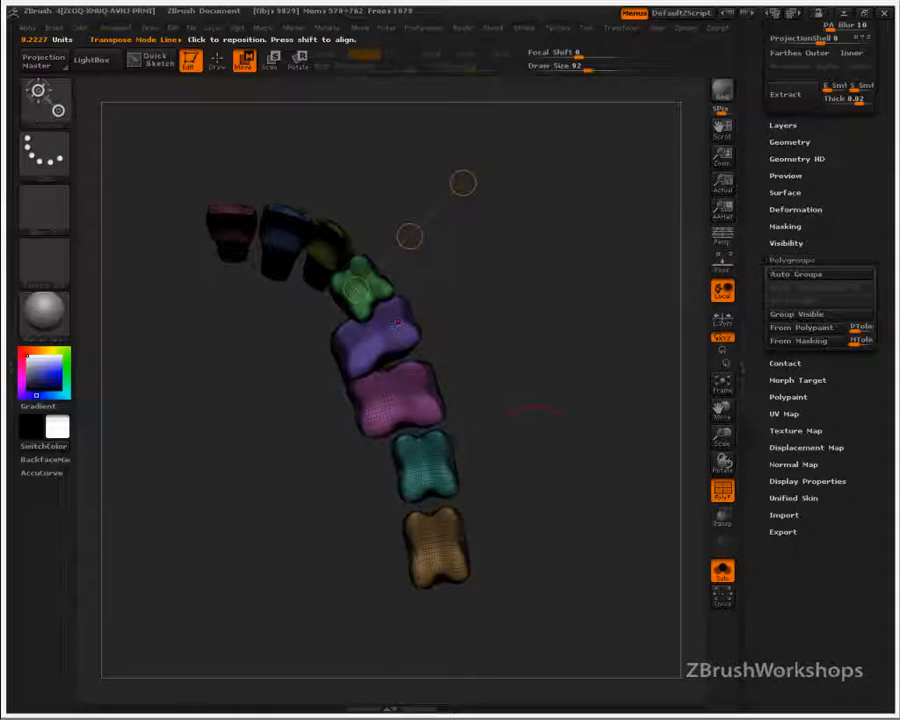
{"action": "left_click_drag", "start_coordinate": [397, 322], "coordinate": [500, 281]}
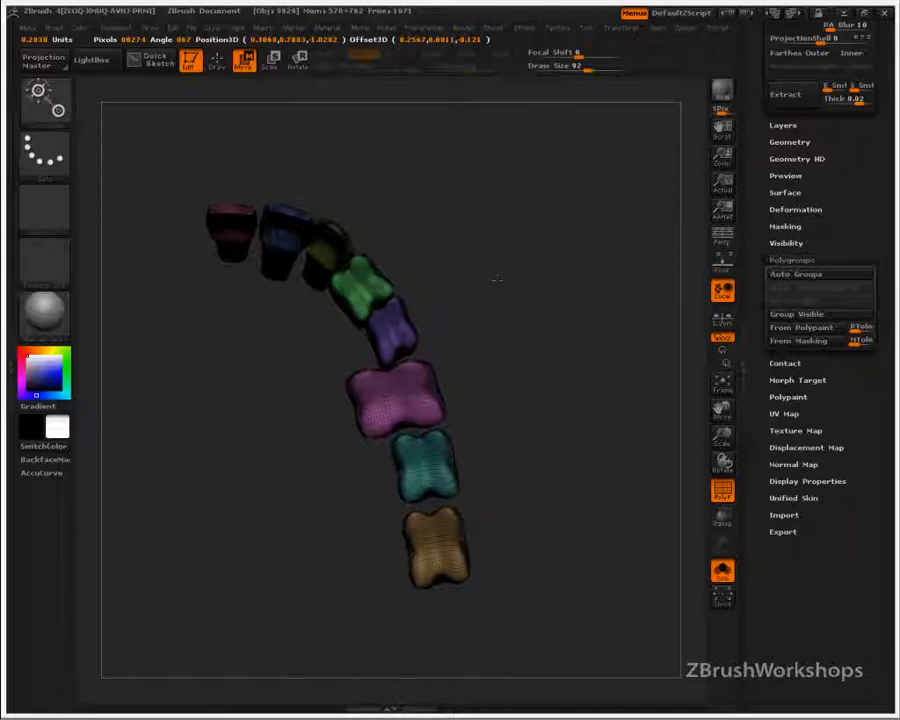
Reshape the magenta molar with Transpose Move so it fits the arch, undoing the first attempt.
{"action": "left_click", "coordinate": [430, 395]}
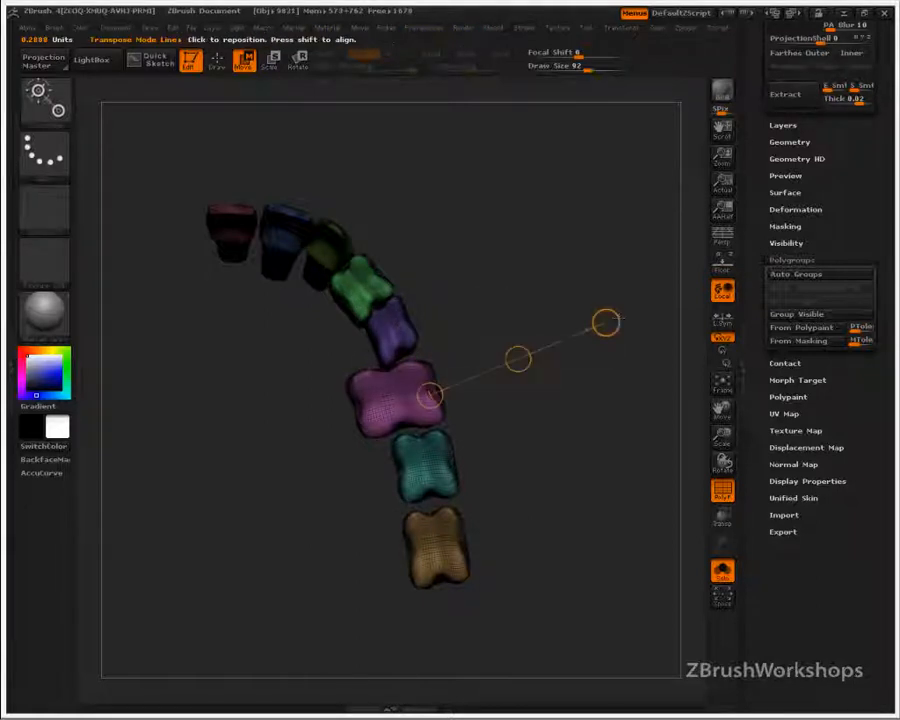
{"action": "left_click_drag", "start_coordinate": [605, 323], "coordinate": [519, 358]}
{"action": "key", "text": "ctrl+z"}
{"action": "left_click_drag", "start_coordinate": [386, 402], "coordinate": [370, 440]}
{"action": "mouse_move", "coordinate": [430, 388]}
{"action": "left_mouse_down"}
{"action": "mouse_move", "coordinate": [590, 357]}
{"action": "mouse_move", "coordinate": [534, 368]}
{"action": "left_mouse_up"}
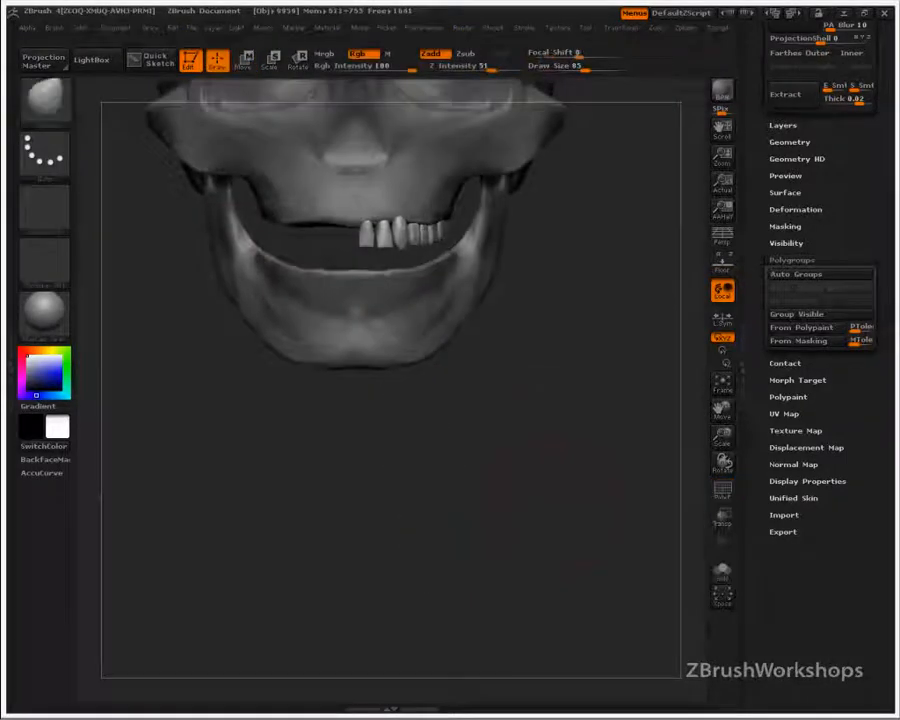
Mirror the merged teeth across the X axis with SubTool Master, merging the result into one subtool.
{"action": "left_click_drag", "start_coordinate": [506, 530], "coordinate": [658, 441], "text": "alt"}
{"action": "scroll", "coordinate": [764, 500], "scroll_direction": "up", "scroll_amount": 10}
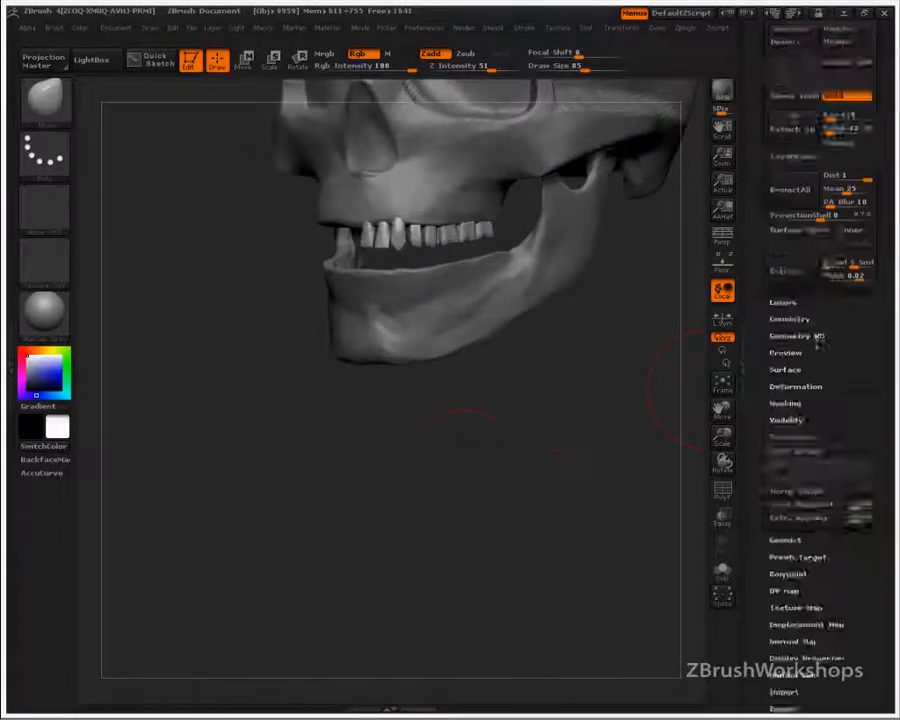
{"action": "scroll", "coordinate": [764, 500], "scroll_direction": "up", "scroll_amount": 10}
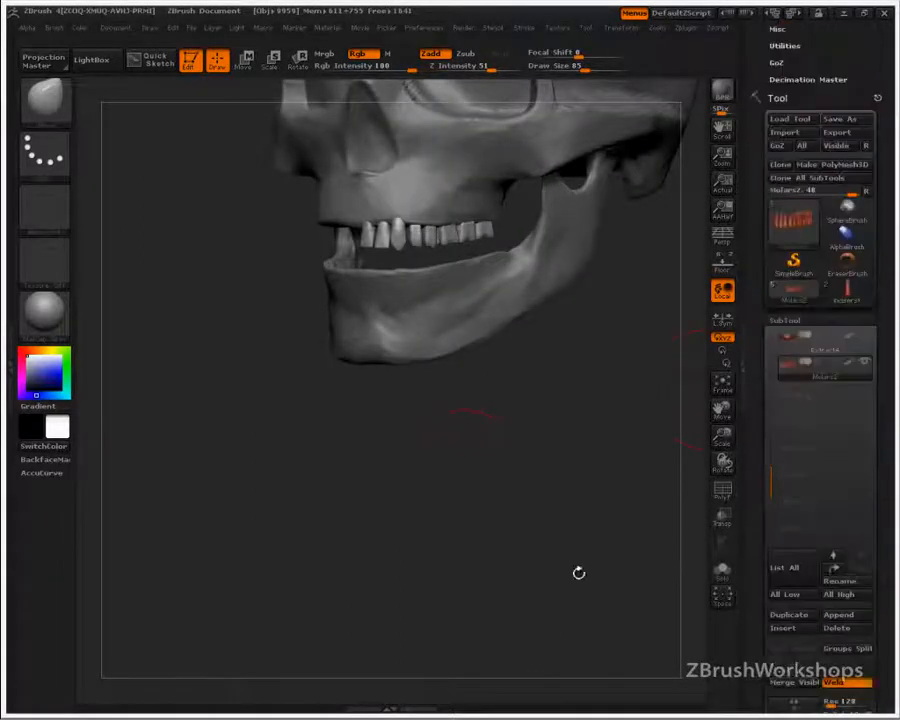
{"action": "left_click", "coordinate": [684, 27]}
{"action": "left_click", "coordinate": [684, 27]}
{"action": "left_click", "coordinate": [726, 136]}
{"action": "left_click", "coordinate": [712, 160]}
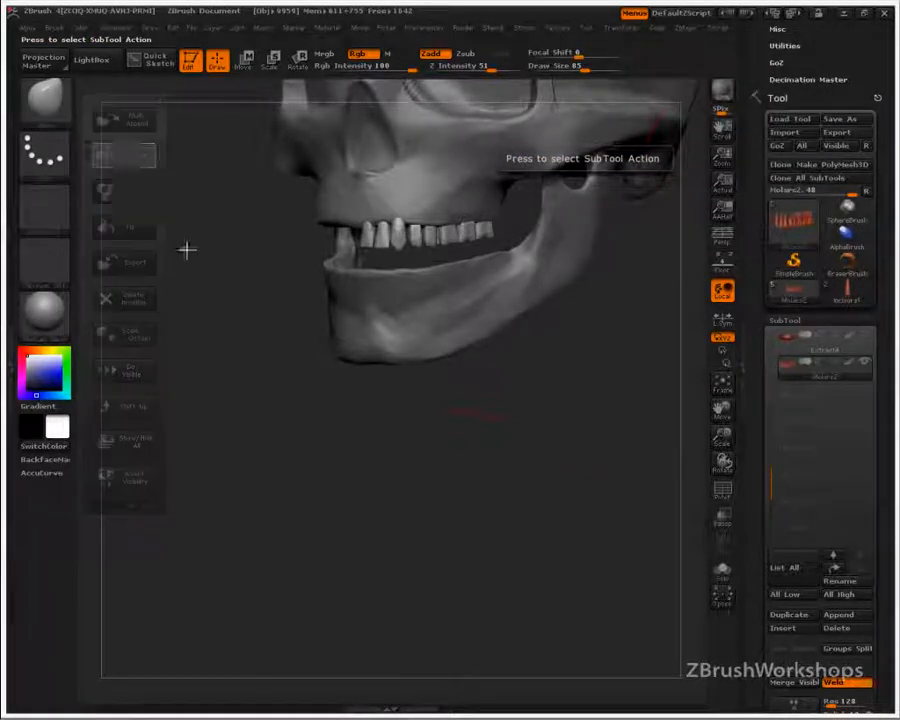
{"action": "left_click", "coordinate": [124, 155]}
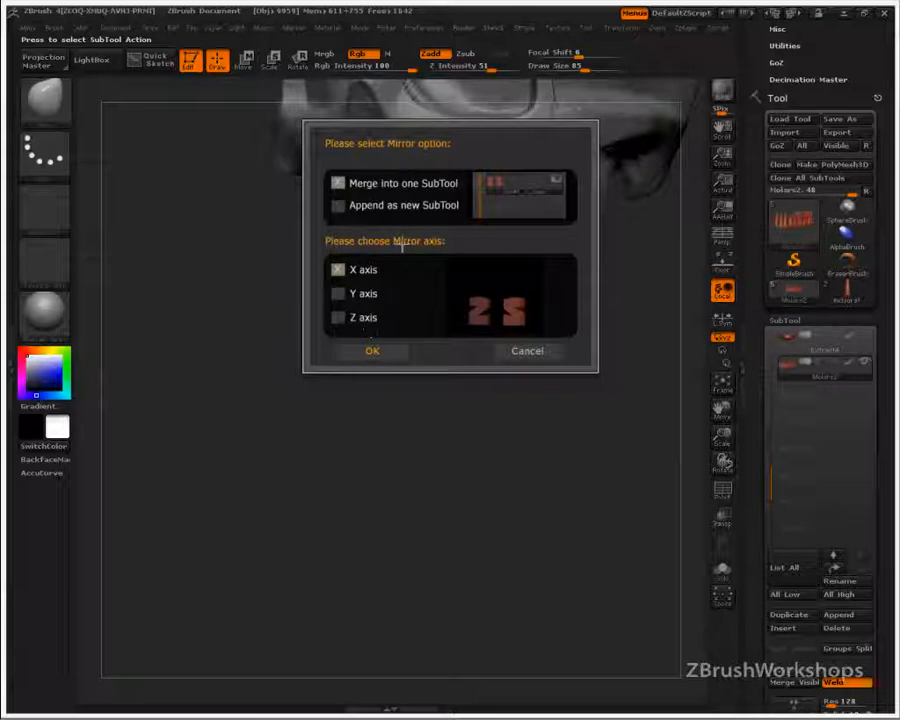
{"action": "left_click", "coordinate": [383, 352]}
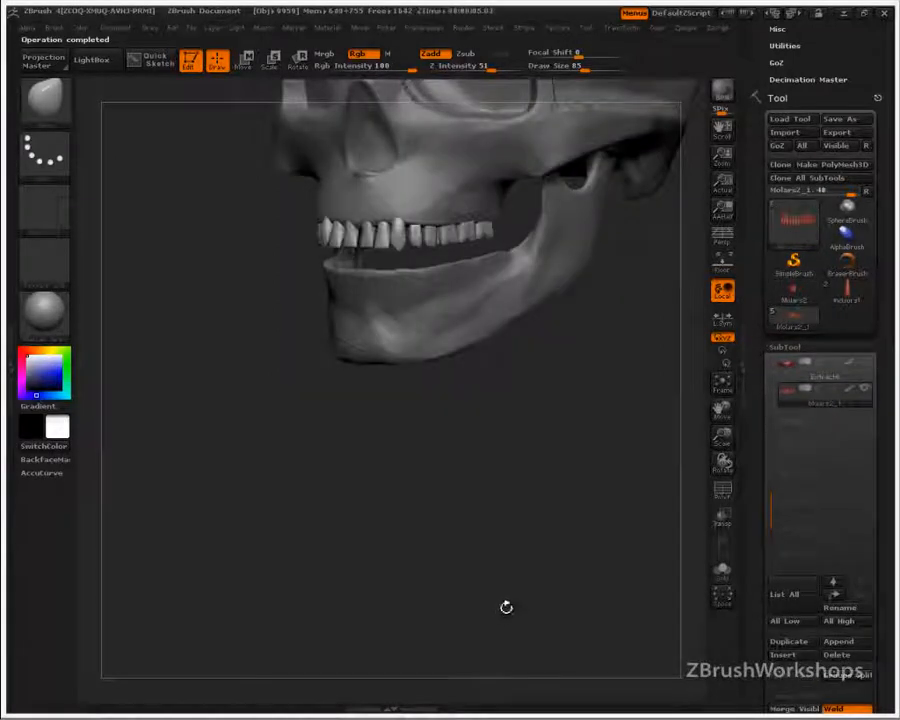
Mirror the full upper teeth across the Y axis with SubTool Master, appending the copy as a new subtool.
{"action": "left_click_drag", "start_coordinate": [166, 115], "coordinate": [578, 516]}
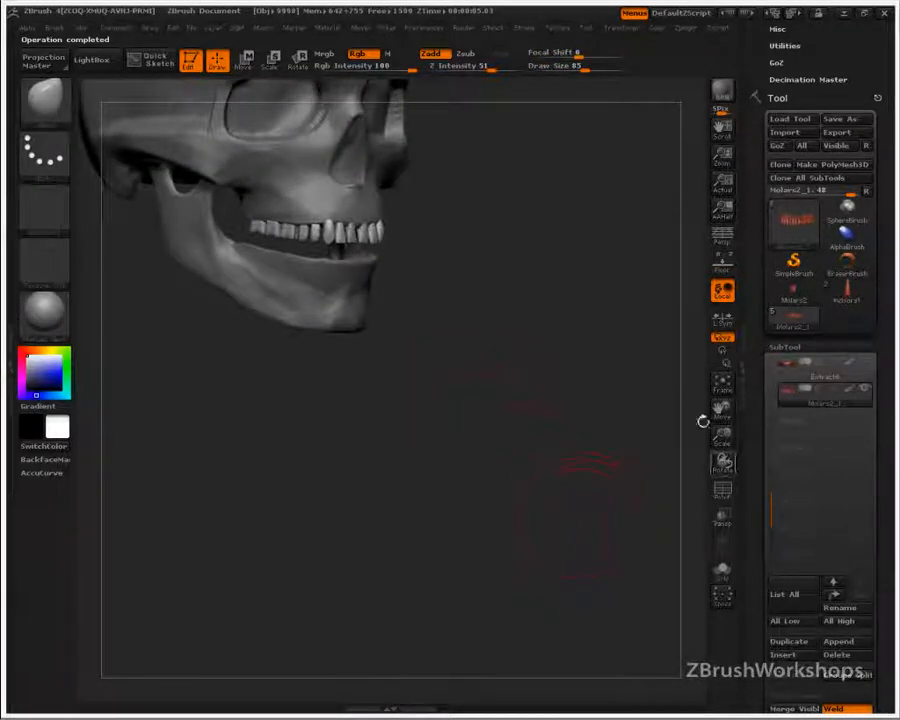
{"action": "left_click", "coordinate": [686, 27]}
{"action": "left_click", "coordinate": [716, 153]}
{"action": "left_click", "coordinate": [133, 158]}
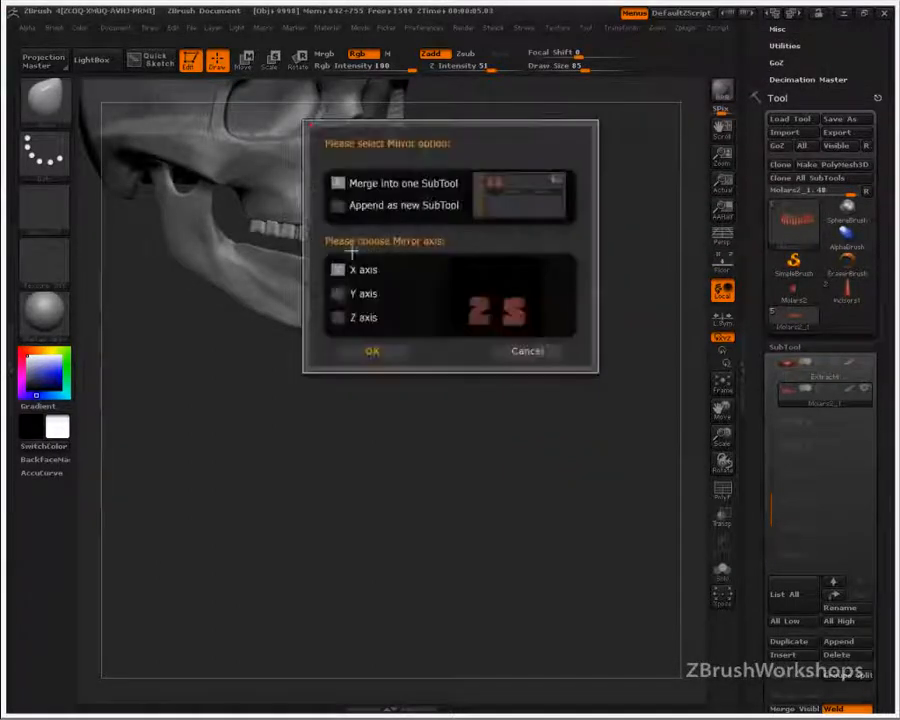
{"action": "left_click", "coordinate": [362, 291]}
{"action": "left_click", "coordinate": [338, 205]}
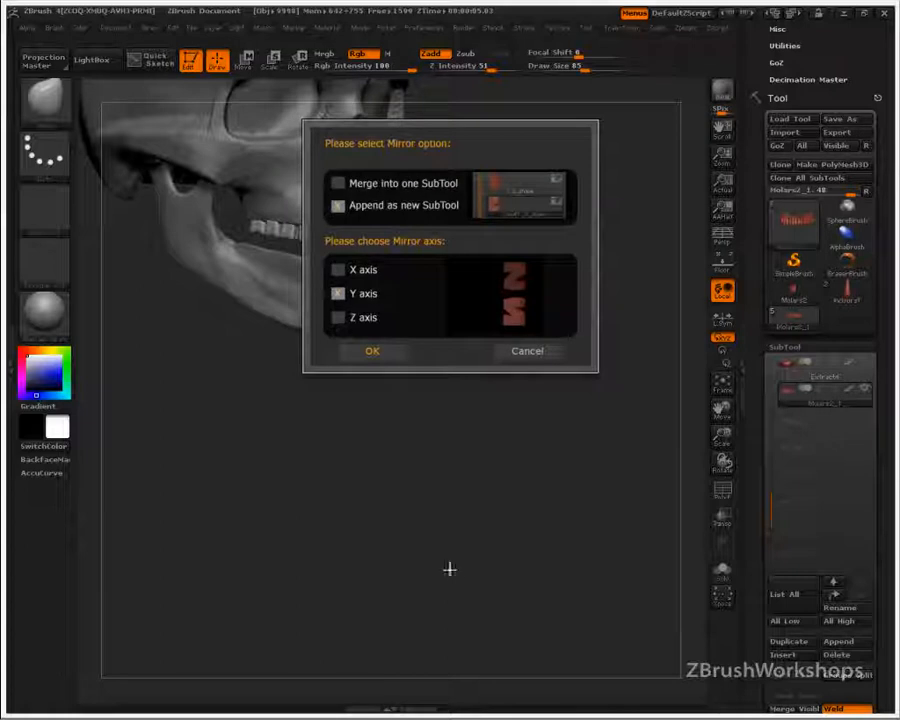
{"action": "left_click", "coordinate": [371, 352]}
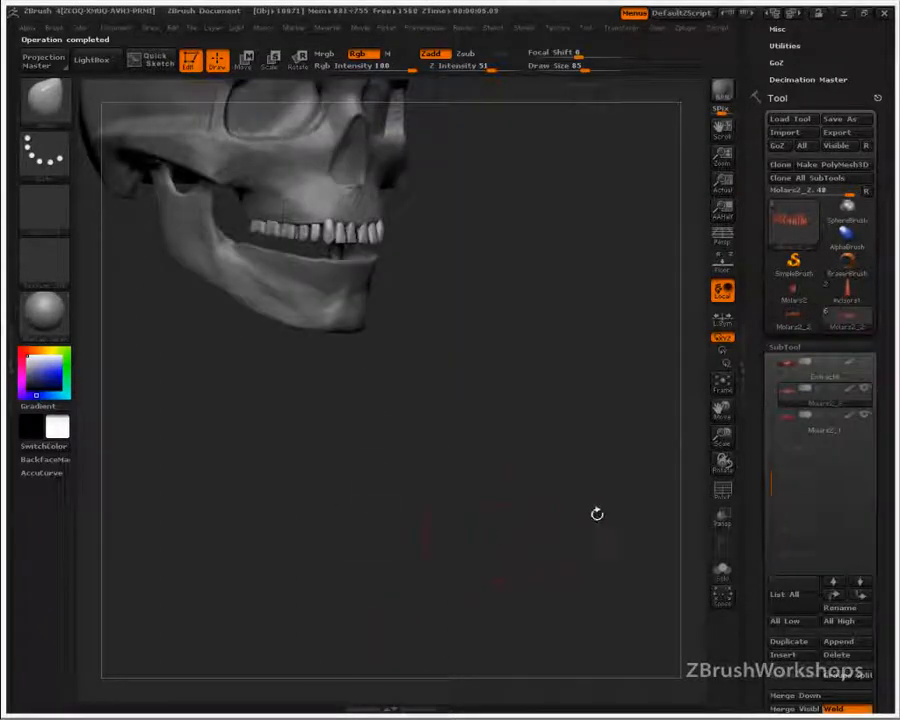
Select the Molars2_1 copy above the forehead and move it straight down to the lower jaw with Transpose Move.
{"action": "left_click", "coordinate": [785, 424]}
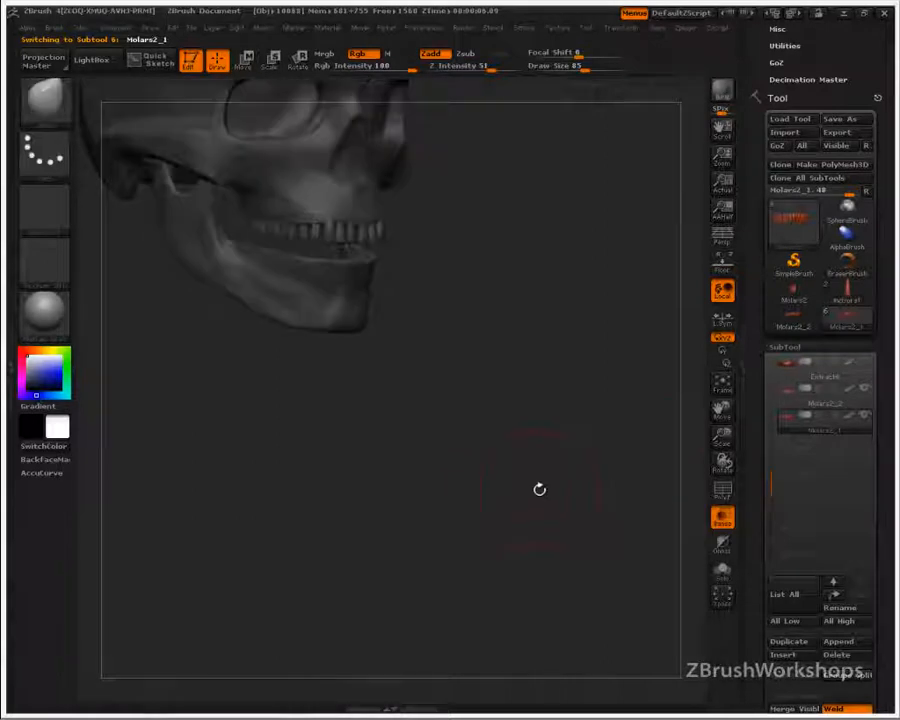
{"action": "left_click_drag", "start_coordinate": [540, 465], "coordinate": [450, 287]}
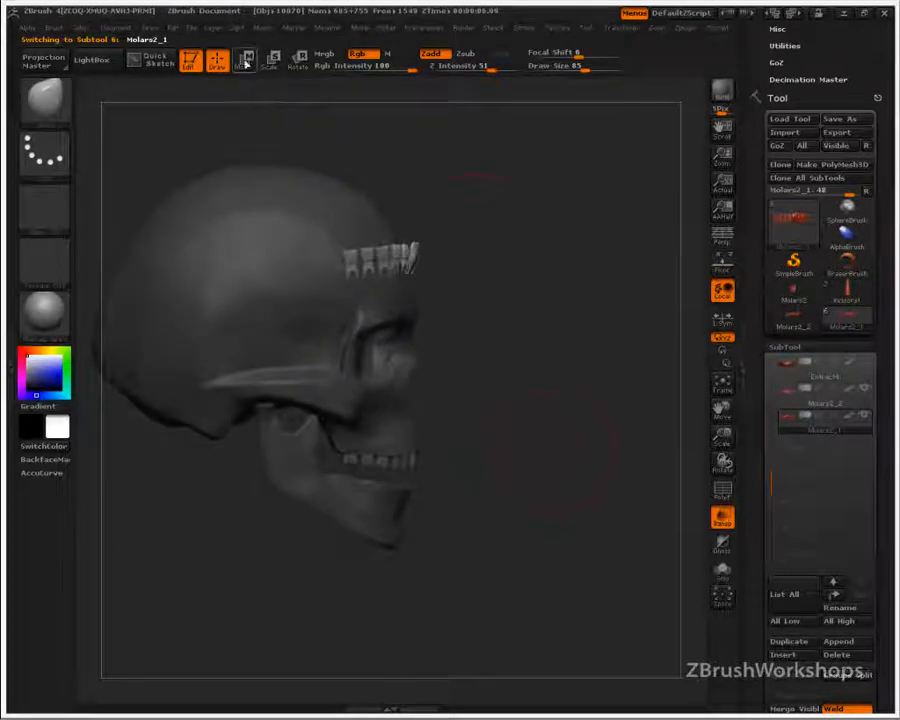
{"action": "left_click", "coordinate": [244, 62]}
{"action": "left_click_drag", "start_coordinate": [416, 252], "coordinate": [416, 141]}
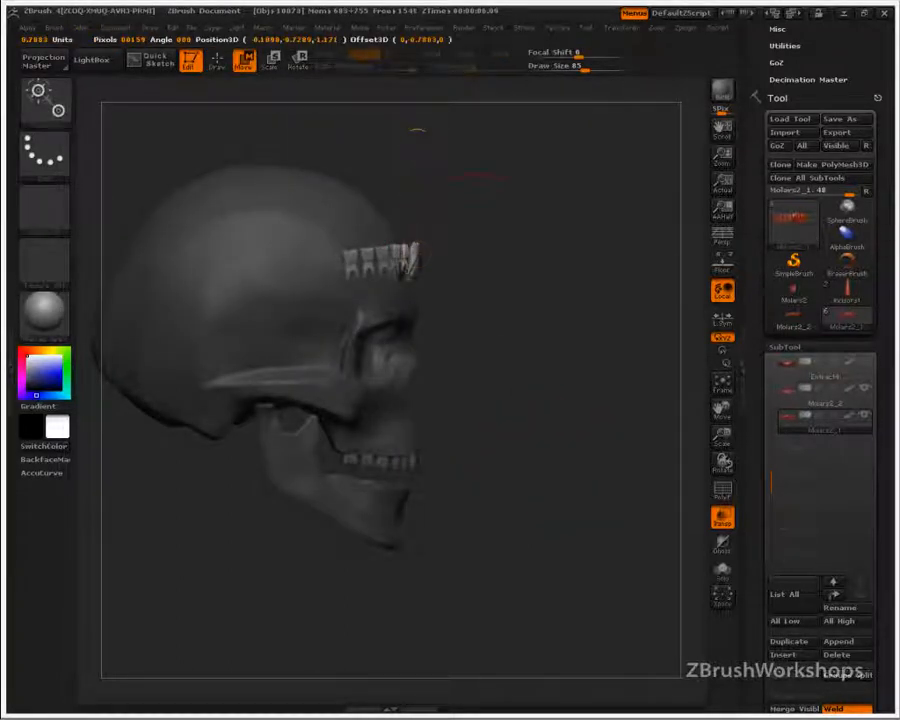
{"action": "left_click", "coordinate": [62, 27]}
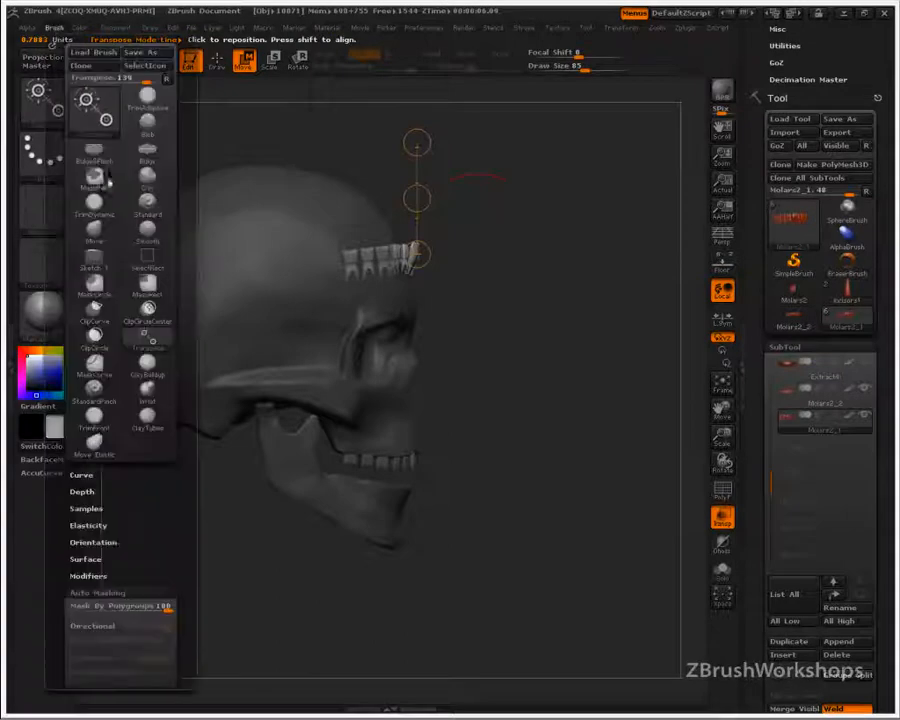
{"action": "left_click_drag", "start_coordinate": [417, 197], "coordinate": [417, 202]}
{"action": "left_click_drag", "start_coordinate": [416, 252], "coordinate": [407, 411]}
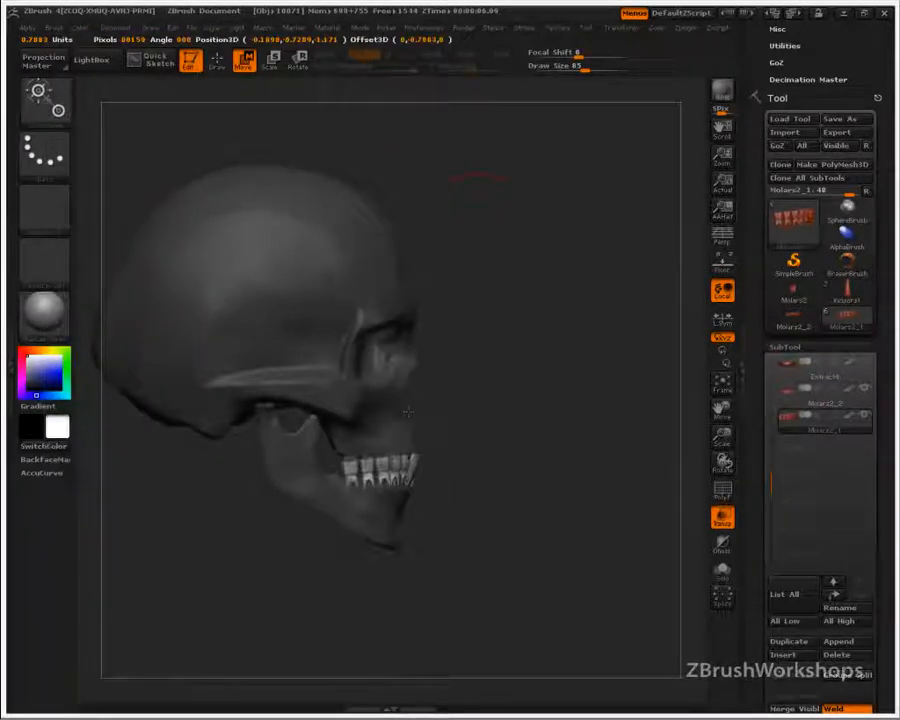
Lower the mirrored teeth below the upper row and rotate them to follow the slope of the lower jaw.
{"action": "left_click_drag", "start_coordinate": [534, 478], "coordinate": [575, 153], "text": "alt"}
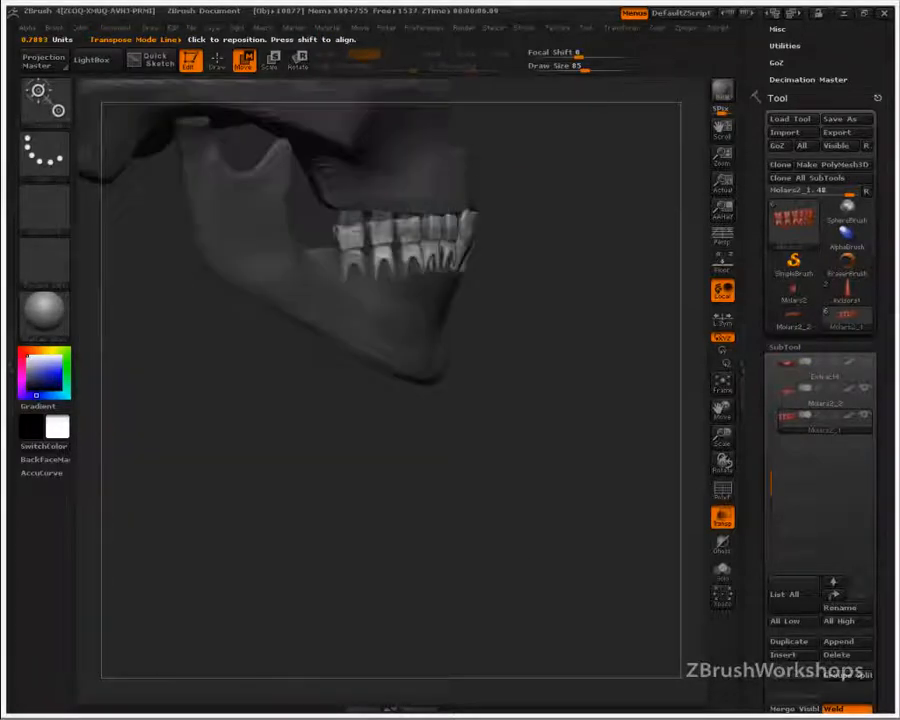
{"action": "mouse_move", "coordinate": [448, 367]}
{"action": "left_mouse_down"}
{"action": "mouse_move", "coordinate": [448, 482]}
{"action": "mouse_move", "coordinate": [448, 255]}
{"action": "left_mouse_up"}
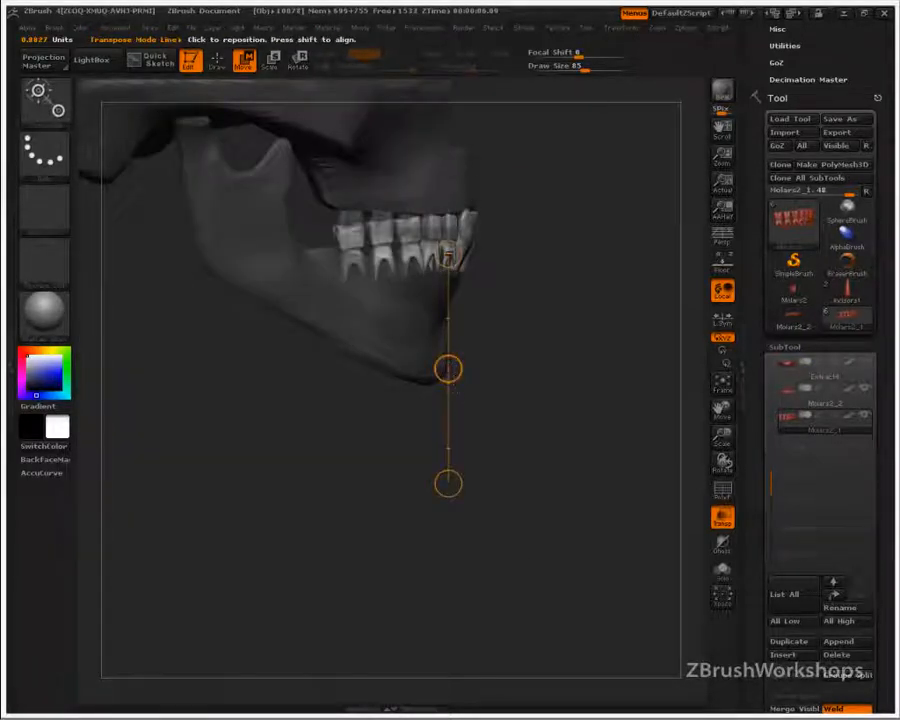
{"action": "mouse_move", "coordinate": [343, 248]}
{"action": "left_mouse_down"}
{"action": "mouse_move", "coordinate": [343, 461]}
{"action": "mouse_move", "coordinate": [268, 503]}
{"action": "left_mouse_up"}
{"action": "left_click", "coordinate": [298, 60]}
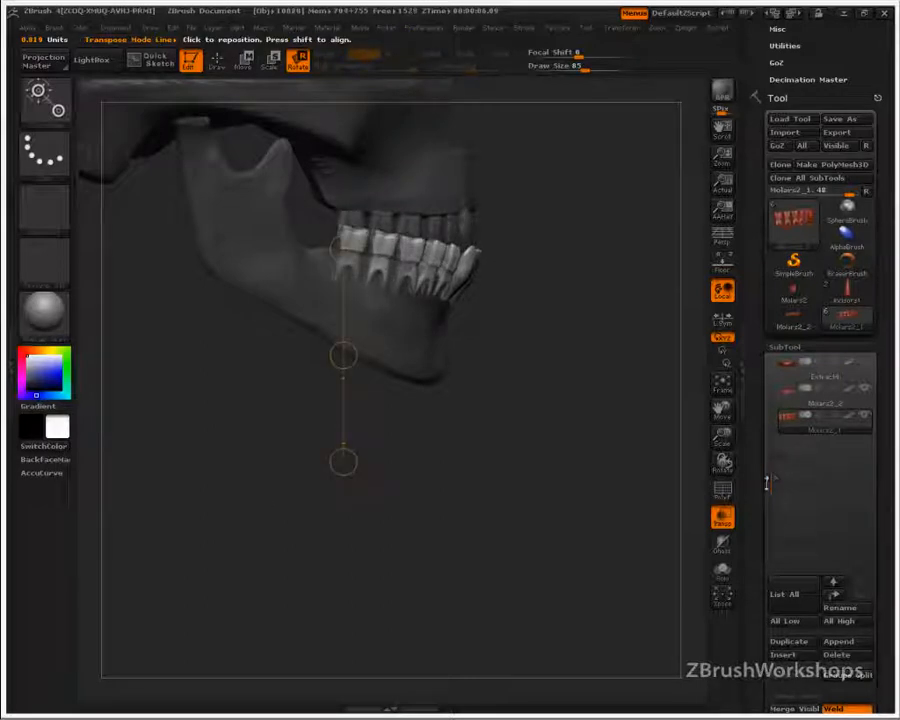
Compare the lower teeth with the Extract4 guide, with transparency off and Molars2_2 hidden.
{"action": "left_click_drag", "start_coordinate": [770, 487], "coordinate": [771, 380]}
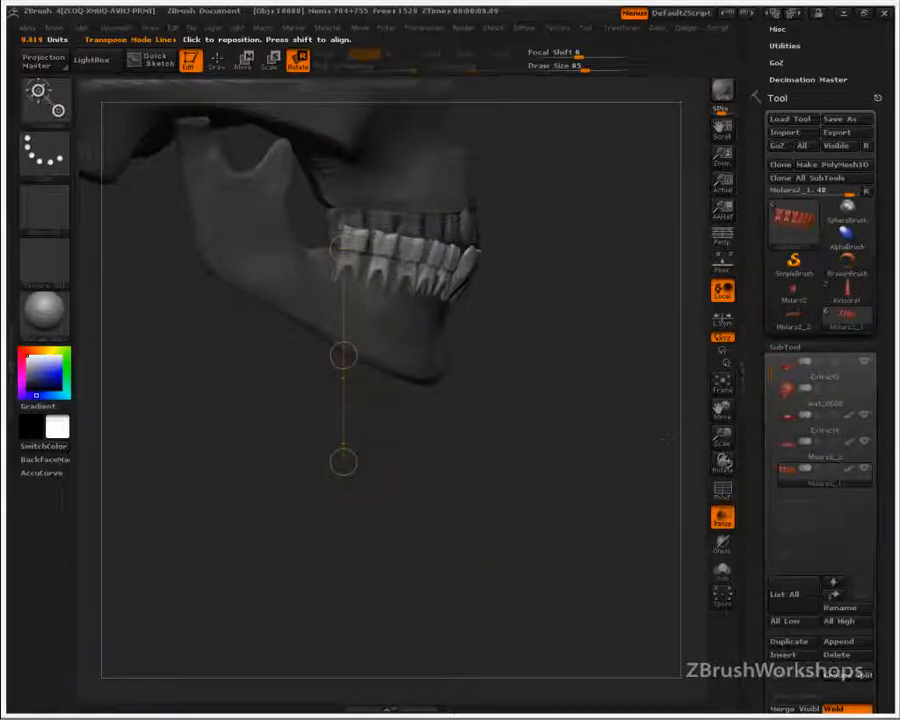
{"action": "left_click_drag", "start_coordinate": [540, 252], "coordinate": [491, 249]}
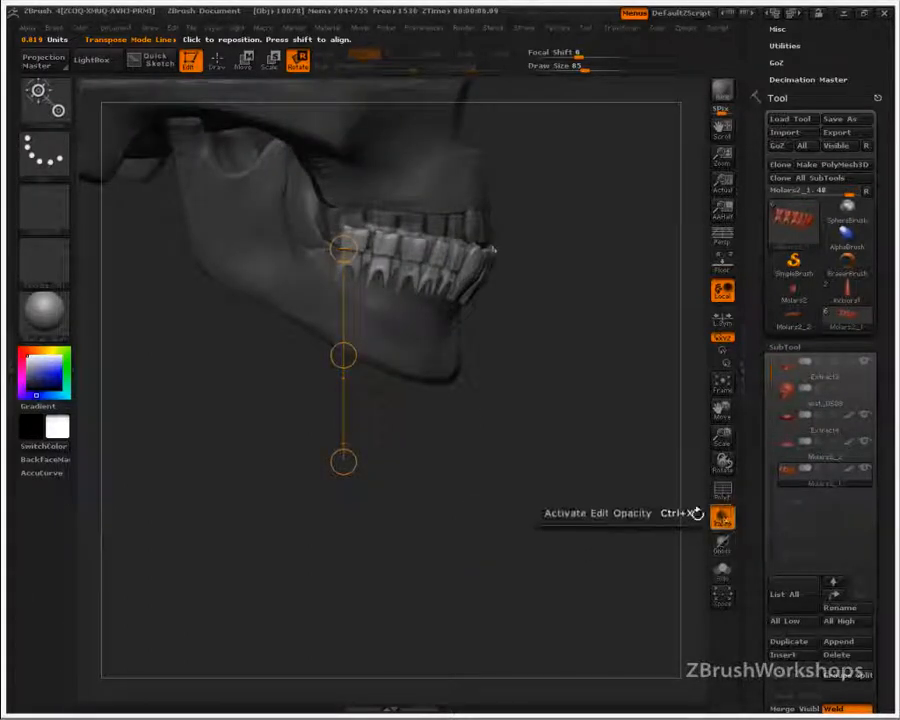
{"action": "left_click", "coordinate": [722, 516]}
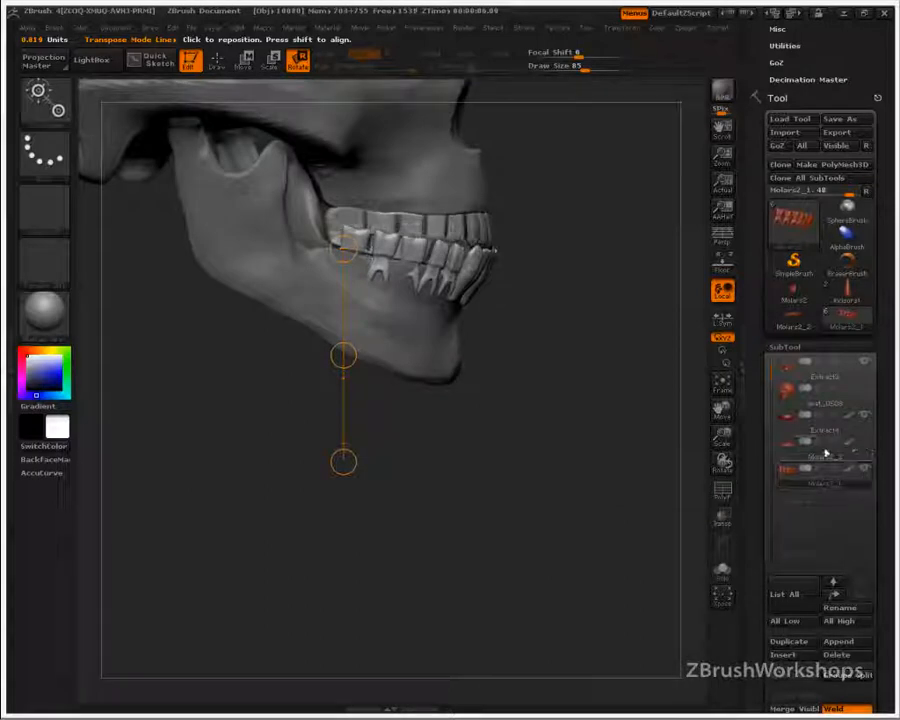
{"action": "left_click_drag", "start_coordinate": [598, 436], "coordinate": [525, 405]}
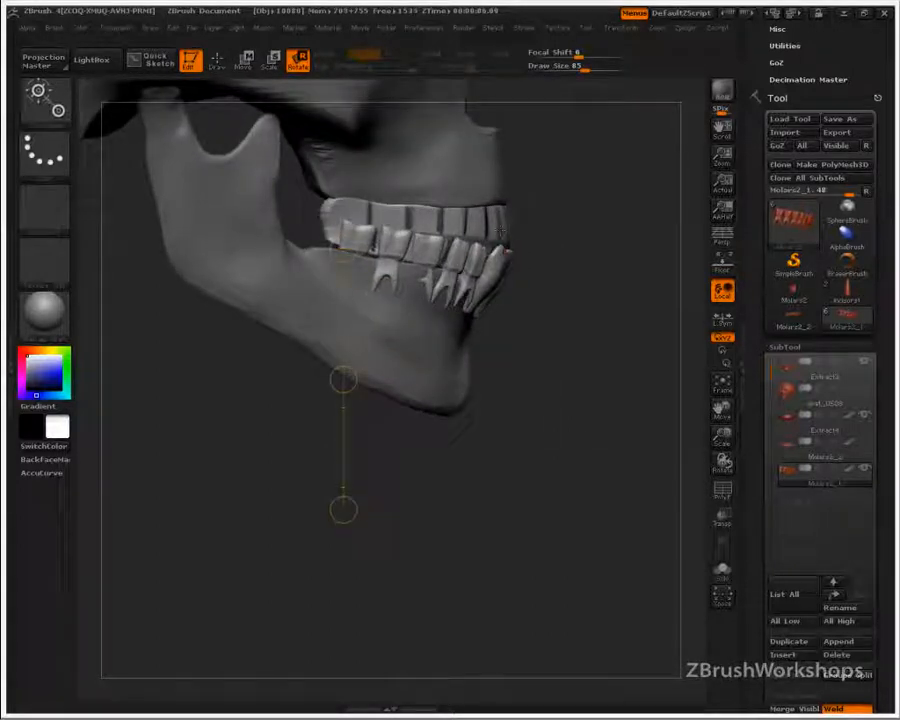
Scale the lower teeth with Transpose Scale so their roots sit inside the lower jaw.
{"action": "left_click", "coordinate": [621, 28]}
{"action": "left_click", "coordinate": [677, 320]}
{"action": "left_click", "coordinate": [271, 64]}
{"action": "left_click_drag", "start_coordinate": [343, 509], "coordinate": [344, 502]}
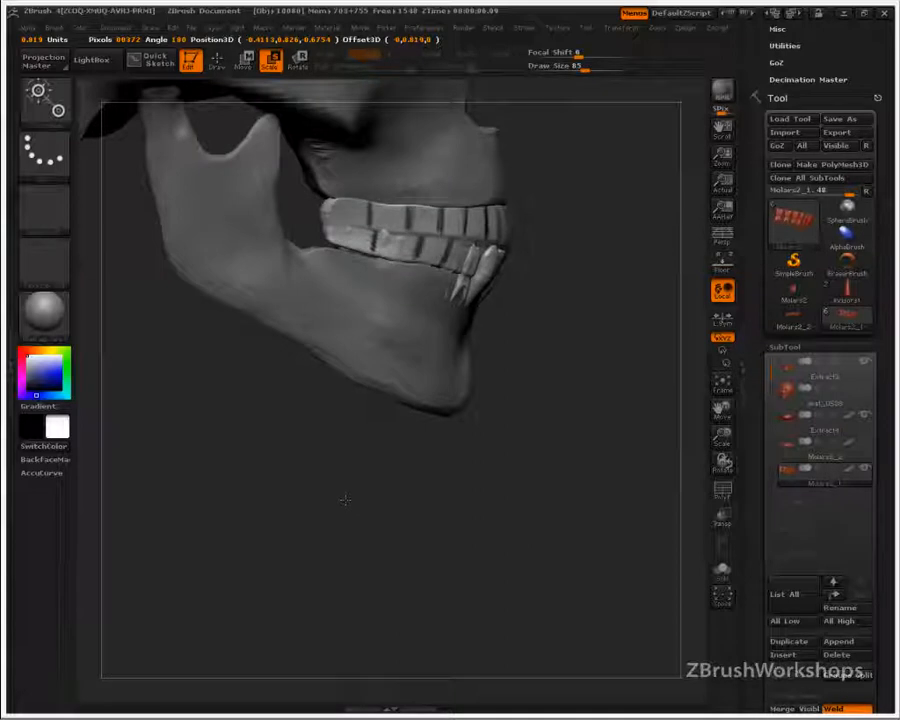
{"action": "left_click_drag", "start_coordinate": [344, 500], "coordinate": [344, 503]}
Shift the lower teeth horizontally with Transpose Move and turn on transparency to check their roots.
{"action": "key", "text": "w"}
{"action": "mouse_move", "coordinate": [343, 237]}
{"action": "left_mouse_down"}
{"action": "mouse_move", "coordinate": [619, 234]}
{"action": "mouse_move", "coordinate": [610, 236]}
{"action": "left_mouse_up"}
{"action": "key", "text": "ctrl+shift+t"}
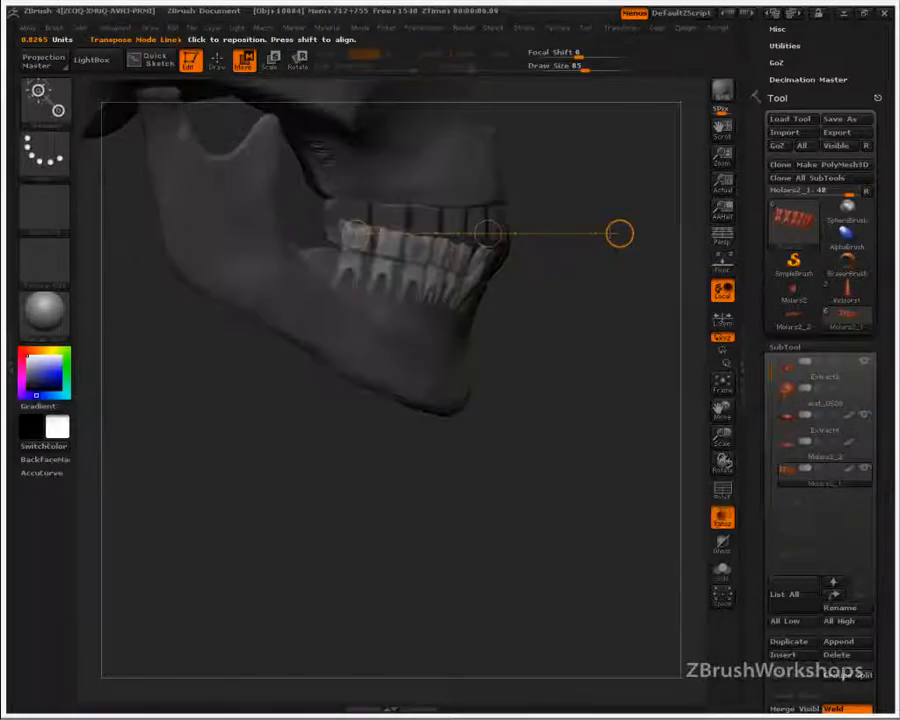
Swap the Extract4 guide for the Molars2_2 upper teeth, turn transparency off, and nudge the lower teeth into alignment.
{"action": "left_click", "coordinate": [866, 417]}
{"action": "left_click", "coordinate": [868, 445]}
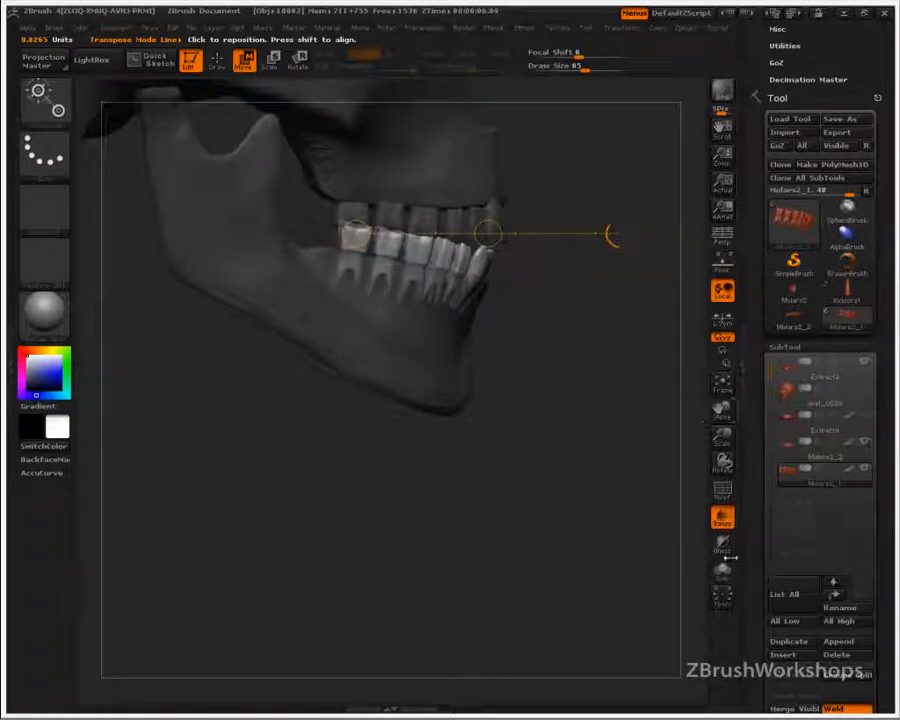
{"action": "key", "text": "ctrl+shift+t"}
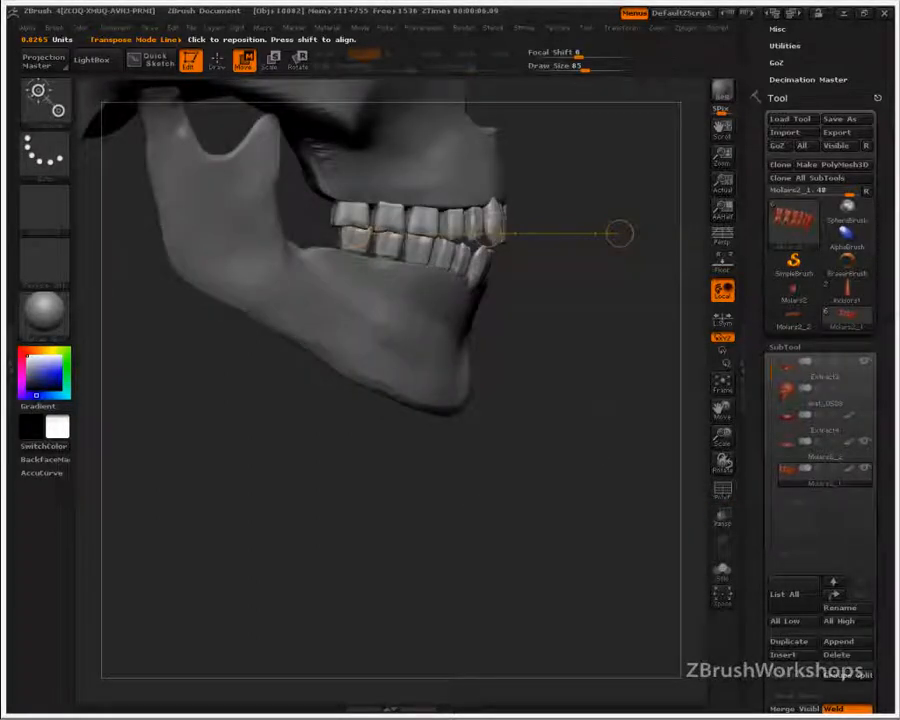
{"action": "left_click_drag", "start_coordinate": [490, 235], "coordinate": [487, 236]}
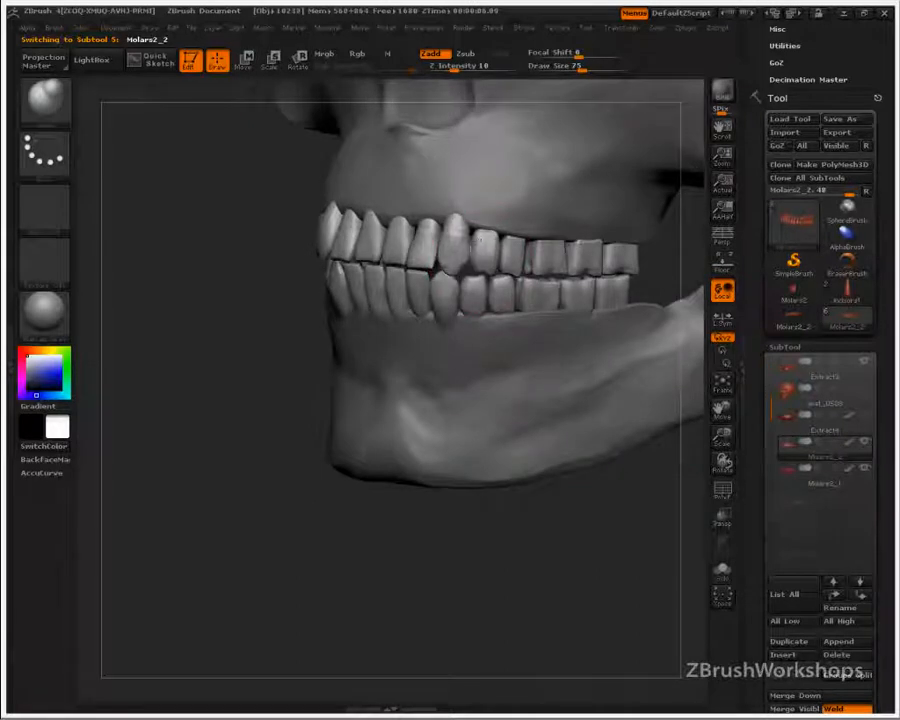
Round the crowns of the upper side teeth with the ClayBuildup brush, and make the lower teeth subtool active.
{"action": "key", "text": "b"}
{"action": "key", "text": "c"}
{"action": "key", "text": "b"}
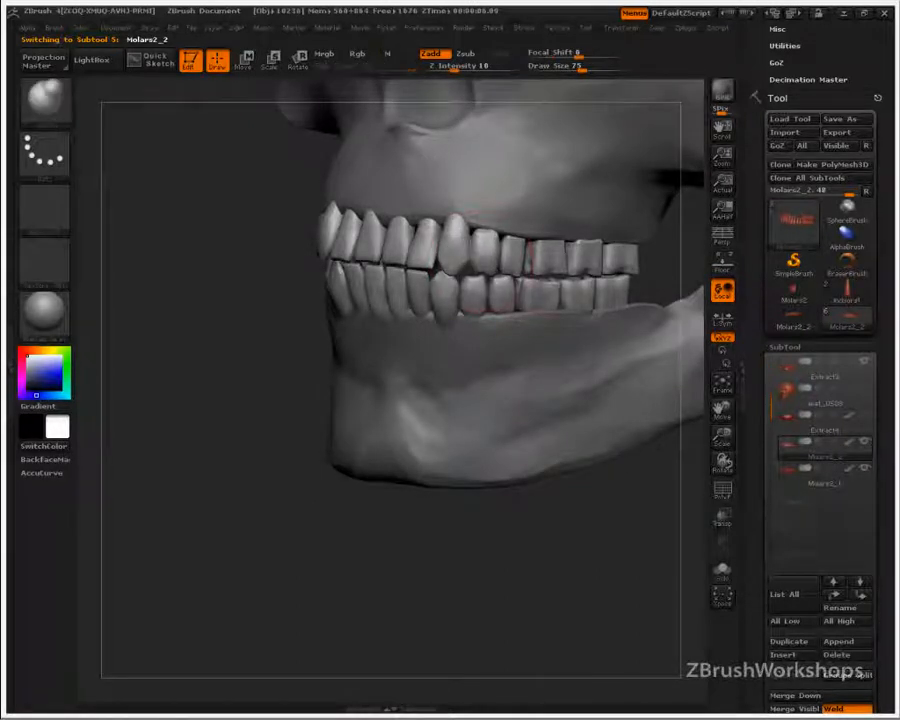
{"action": "left_click", "coordinate": [557, 333], "text": "alt"}
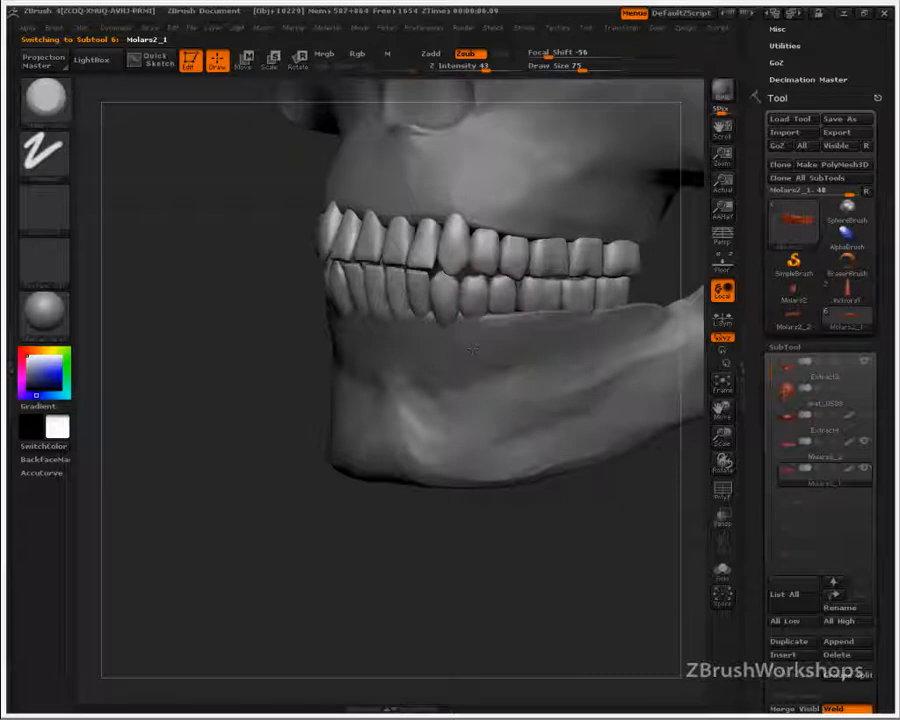
Reshape the lower tooth behind the canine with the Move brush at draw size 37 to close its gap.
{"action": "key", "text": "b"}
{"action": "key", "text": "m"}
{"action": "key", "text": "v"}
{"action": "key", "text": "s"}
{"action": "left_click_drag", "start_coordinate": [468, 298], "coordinate": [453, 297]}
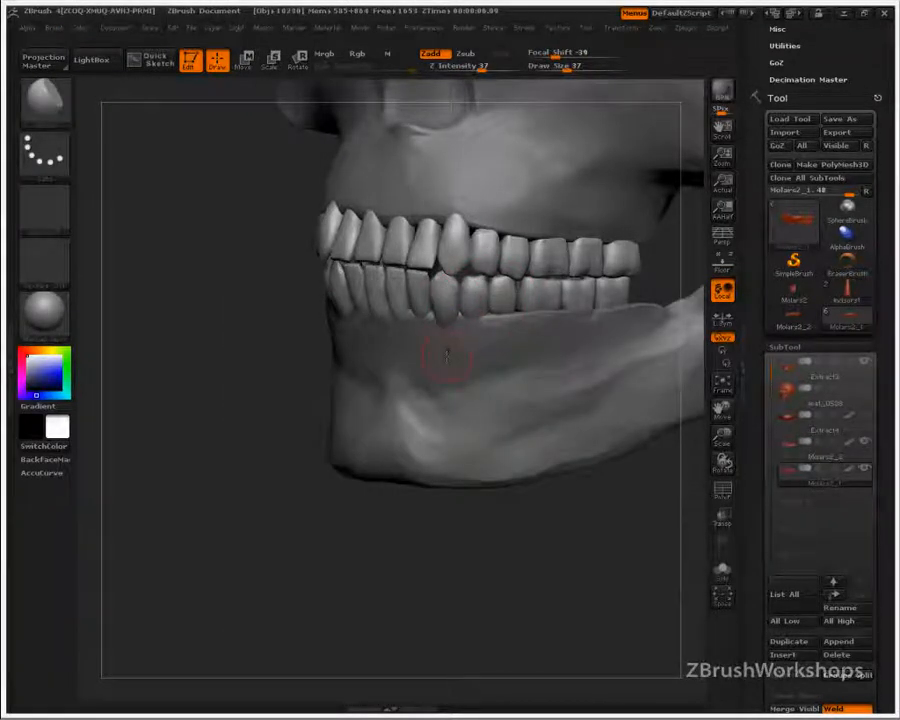
Isolate the teeth with Solo and inspect the lower and upper sets in turn, including their roots.
{"action": "key", "text": "shift+s"}
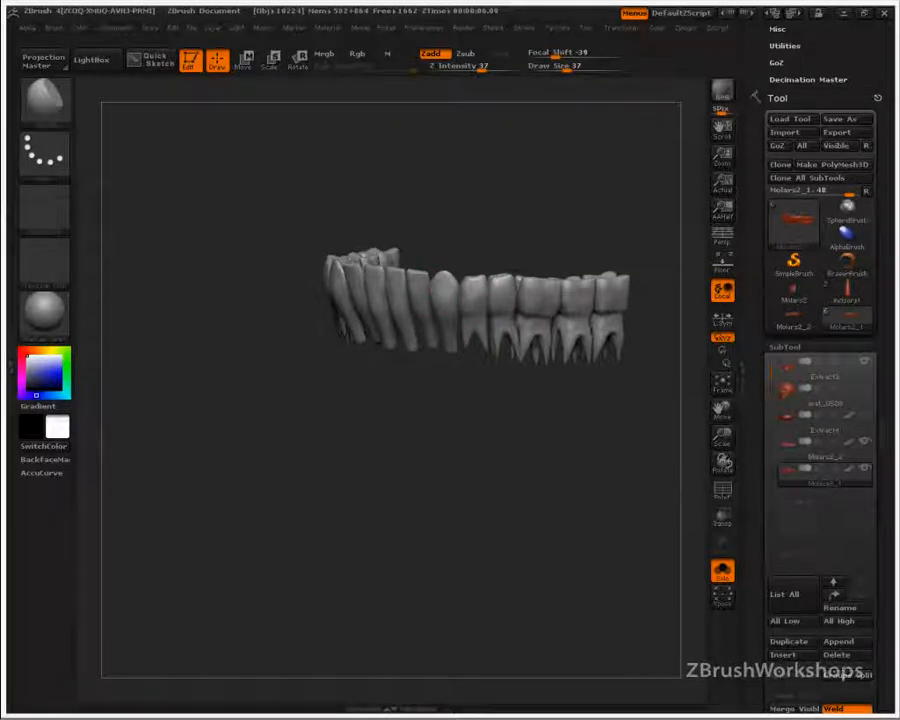
{"action": "left_click", "coordinate": [580, 332], "text": "alt"}
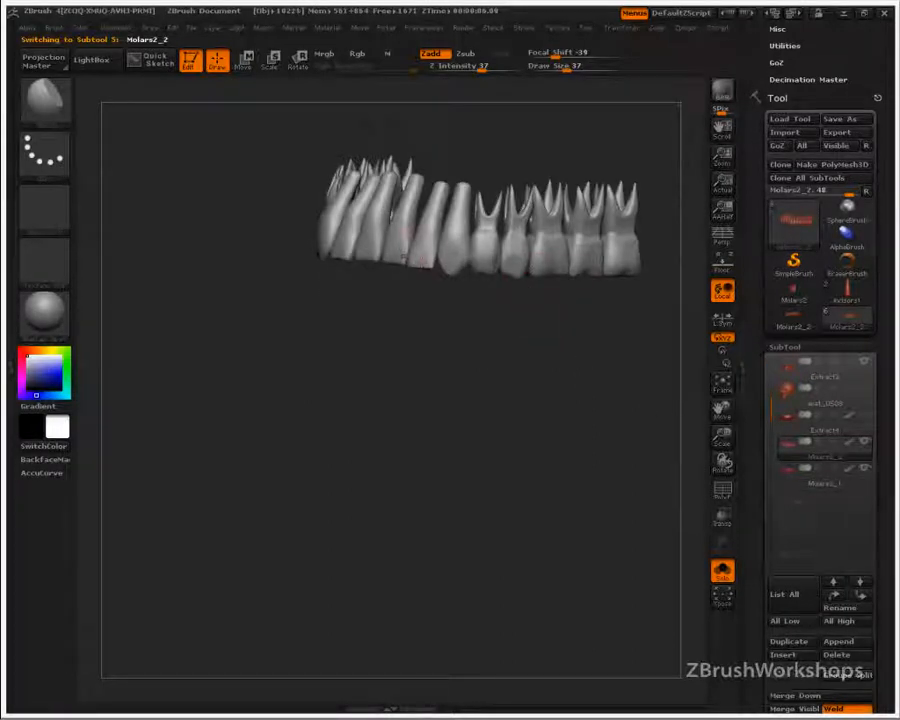
{"action": "left_click_drag", "start_coordinate": [314, 272], "coordinate": [255, 270]}
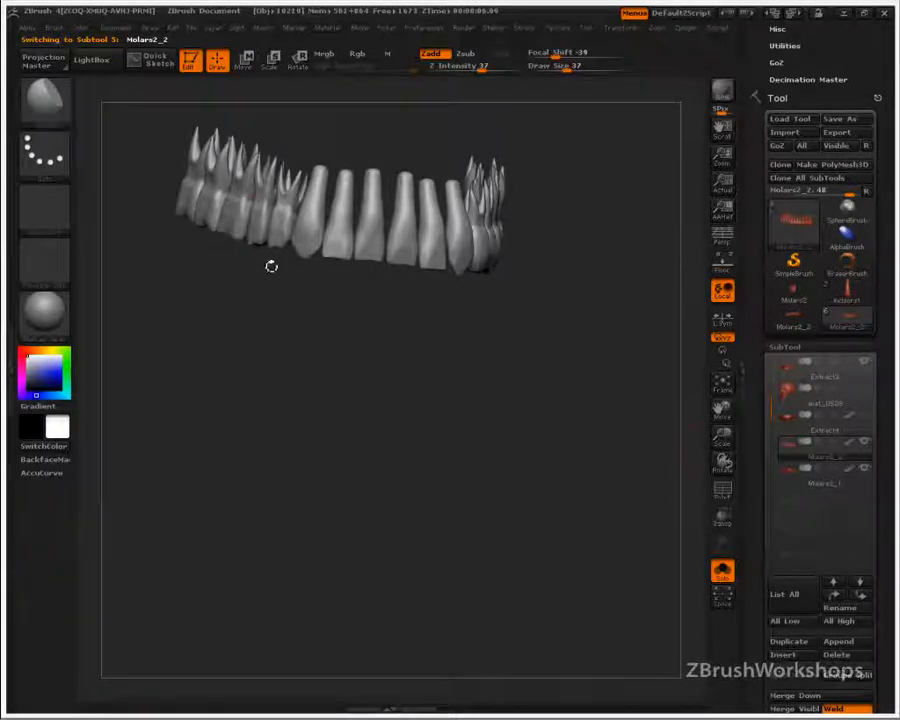
{"action": "left_click", "coordinate": [787, 481]}
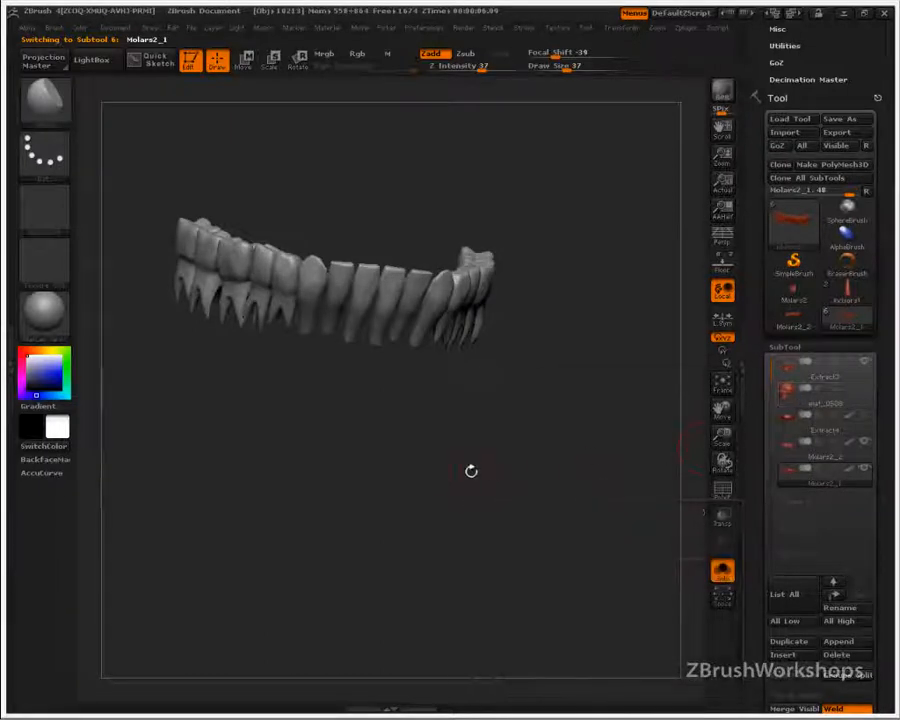
Show the full skull again, make the Extract3 jaw active, and thicken it over the exposed lower molar roots at draw size 71.
{"action": "mouse_move", "coordinate": [430, 506]}
{"action": "left_mouse_down"}
{"action": "mouse_move", "coordinate": [553, 550]}
{"action": "mouse_move", "coordinate": [424, 505]}
{"action": "mouse_move", "coordinate": [530, 492]}
{"action": "mouse_move", "coordinate": [676, 496]}
{"action": "left_mouse_up"}
{"action": "key", "text": "s"}
{"action": "left_click_drag", "start_coordinate": [369, 326], "coordinate": [385, 326]}
{"action": "mouse_move", "coordinate": [504, 422]}
{"action": "left_mouse_down"}
{"action": "mouse_move", "coordinate": [518, 468]}
{"action": "mouse_move", "coordinate": [512, 456]}
{"action": "left_mouse_up"}
{"action": "left_click_drag", "start_coordinate": [512, 396], "coordinate": [440, 440]}
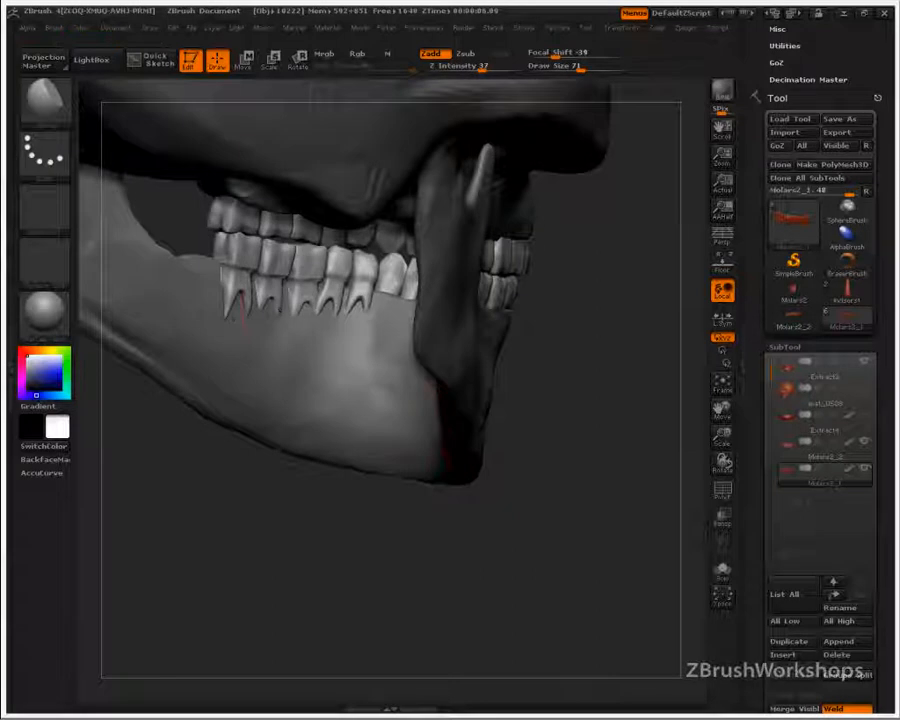
{"action": "key", "text": "shift"}
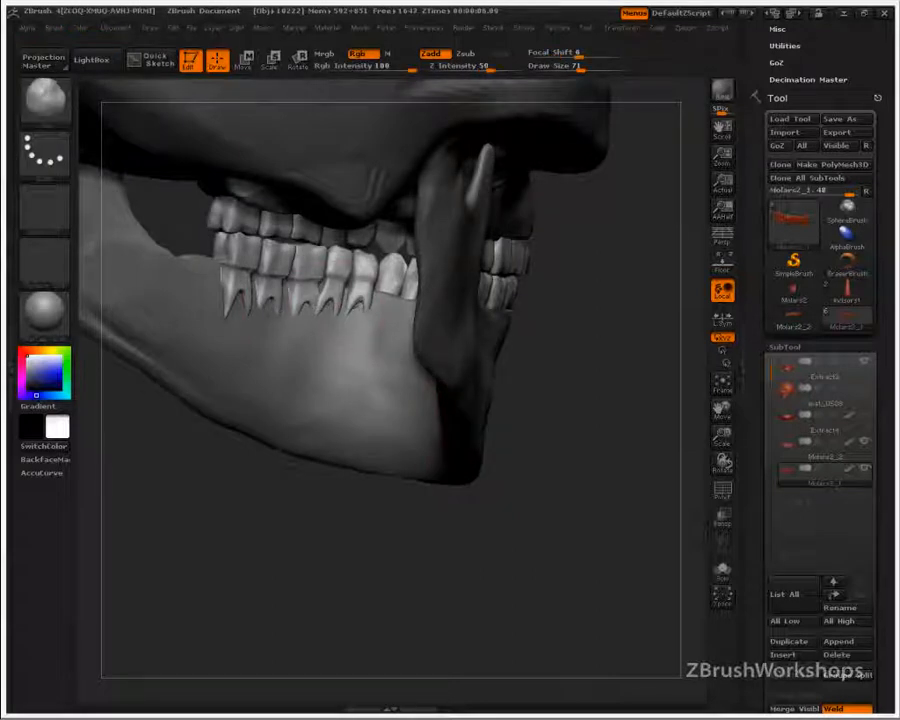
{"action": "left_click", "coordinate": [352, 340], "text": "alt"}
{"action": "mouse_move", "coordinate": [366, 322]}
{"action": "left_mouse_down"}
{"action": "mouse_move", "coordinate": [340, 340]}
{"action": "mouse_move", "coordinate": [320, 305]}
{"action": "mouse_move", "coordinate": [305, 310]}
{"action": "mouse_move", "coordinate": [229, 291]}
{"action": "mouse_move", "coordinate": [272, 300]}
{"action": "left_mouse_up"}
Undo the latest jaw strokes, turn on BackfaceMask, and build up the bone over the lower molar roots.
{"action": "key", "text": "ctrl+z"}
{"action": "key", "text": "ctrl+z"}
{"action": "key", "text": "ctrl+z"}
{"action": "key", "text": "ctrl+z"}
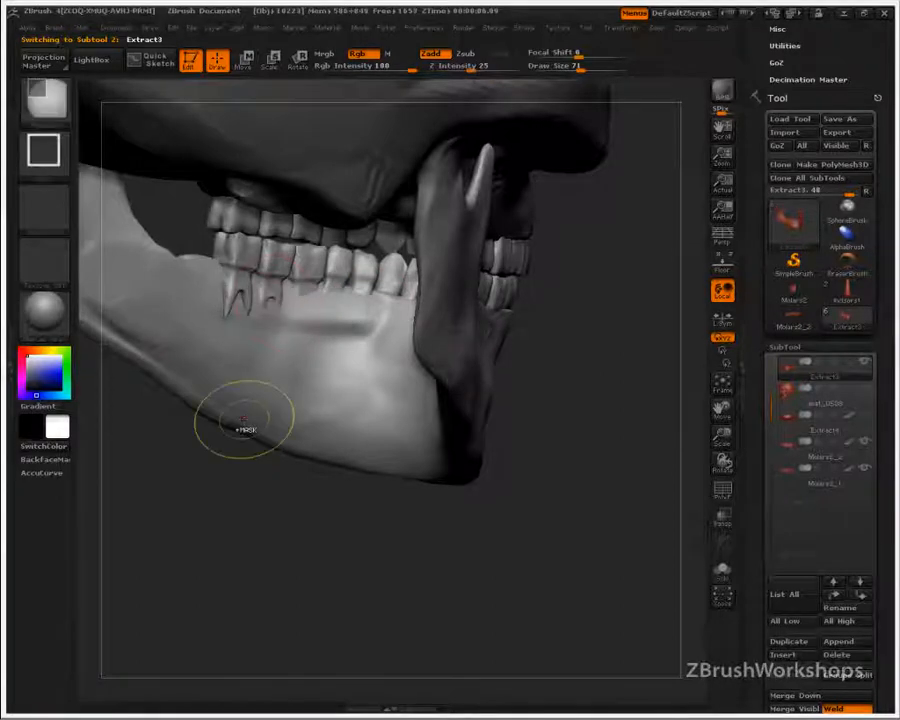
{"action": "left_click", "coordinate": [55, 459]}
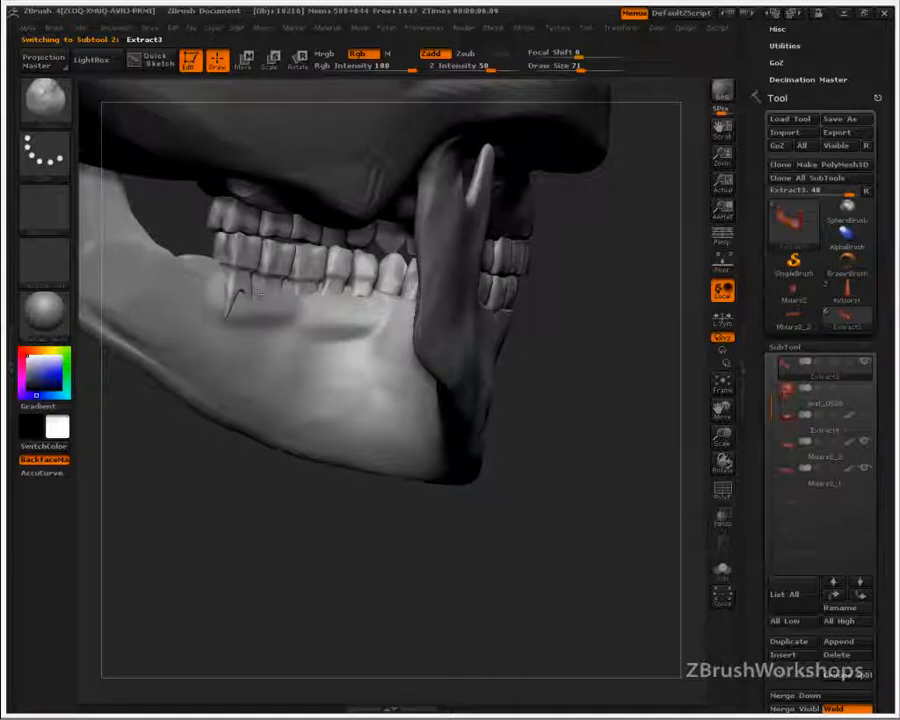
{"action": "left_click_drag", "start_coordinate": [225, 305], "coordinate": [385, 315]}
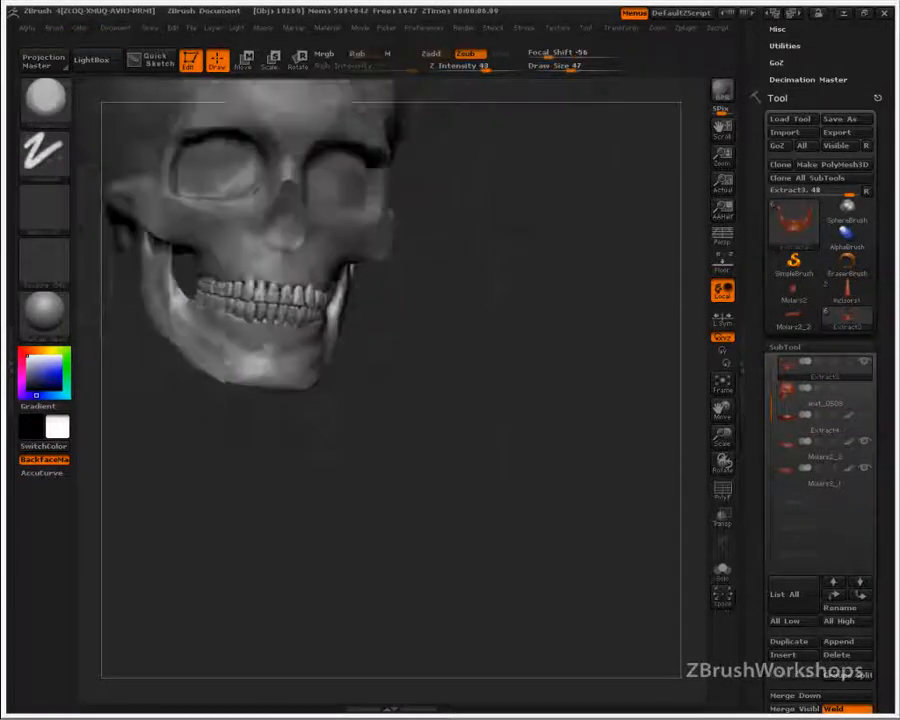
Sculpt root ridges into the jawbone below the lower front teeth at draw size 56.
{"action": "left_click_drag", "start_coordinate": [440, 412], "coordinate": [362, 375]}
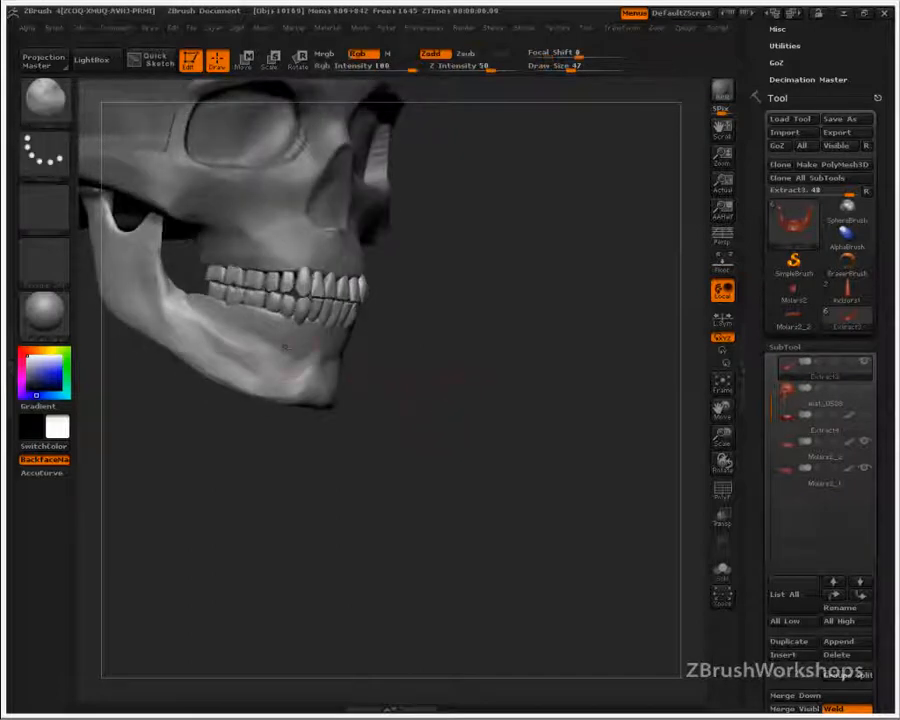
{"action": "key", "text": "s"}
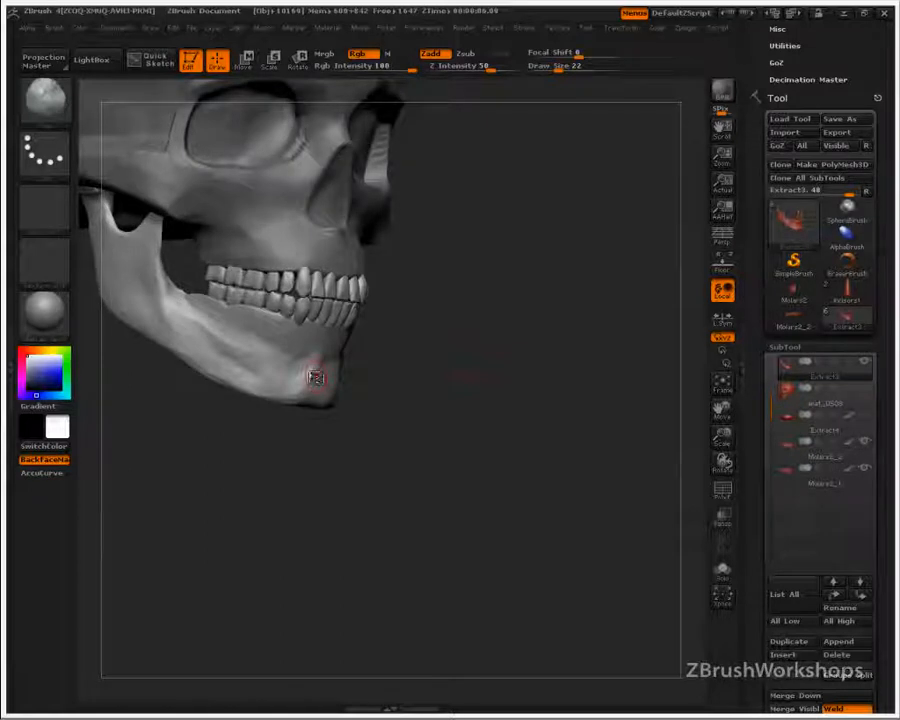
{"action": "left_click_drag", "start_coordinate": [470, 436], "coordinate": [381, 369]}
{"action": "mouse_move", "coordinate": [503, 403]}
{"action": "left_mouse_down"}
{"action": "mouse_move", "coordinate": [585, 426]}
{"action": "mouse_move", "coordinate": [589, 414]}
{"action": "mouse_move", "coordinate": [566, 406]}
{"action": "mouse_move", "coordinate": [625, 457]}
{"action": "left_mouse_up"}
{"action": "key", "text": "s"}
{"action": "left_click_drag", "start_coordinate": [320, 360], "coordinate": [345, 361]}
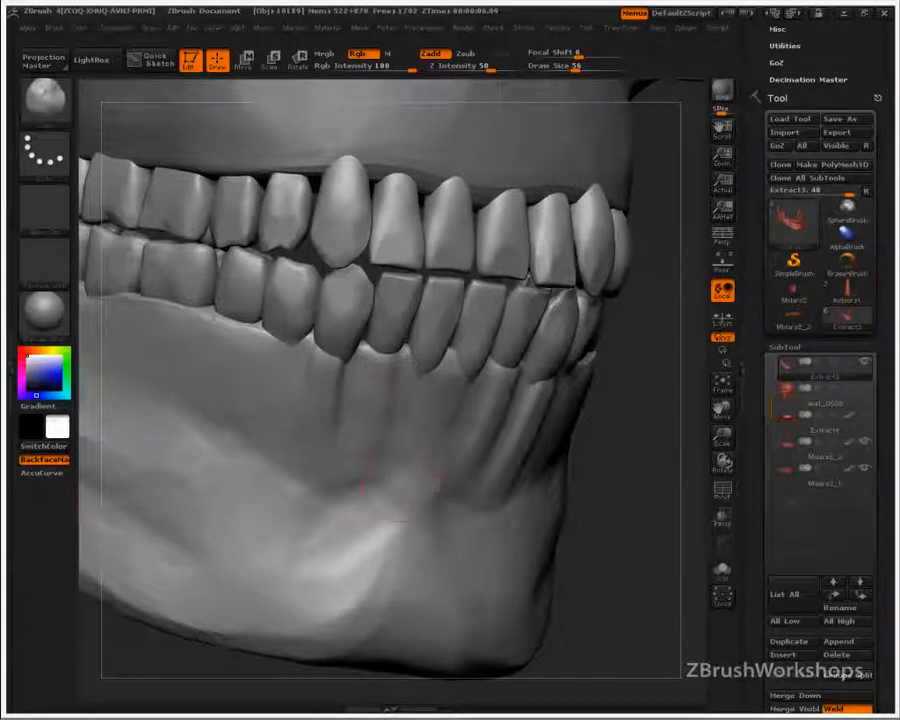
{"action": "type", "text": "s56"}
{"action": "key", "text": "Return"}
Deepen the root ridges and raise the bone edge around the lower front teeth using draw sizes 83 and 47.
{"action": "key", "text": "bracketleft"}
{"action": "key", "text": "bracketleft"}
{"action": "key", "text": "bracketright"}
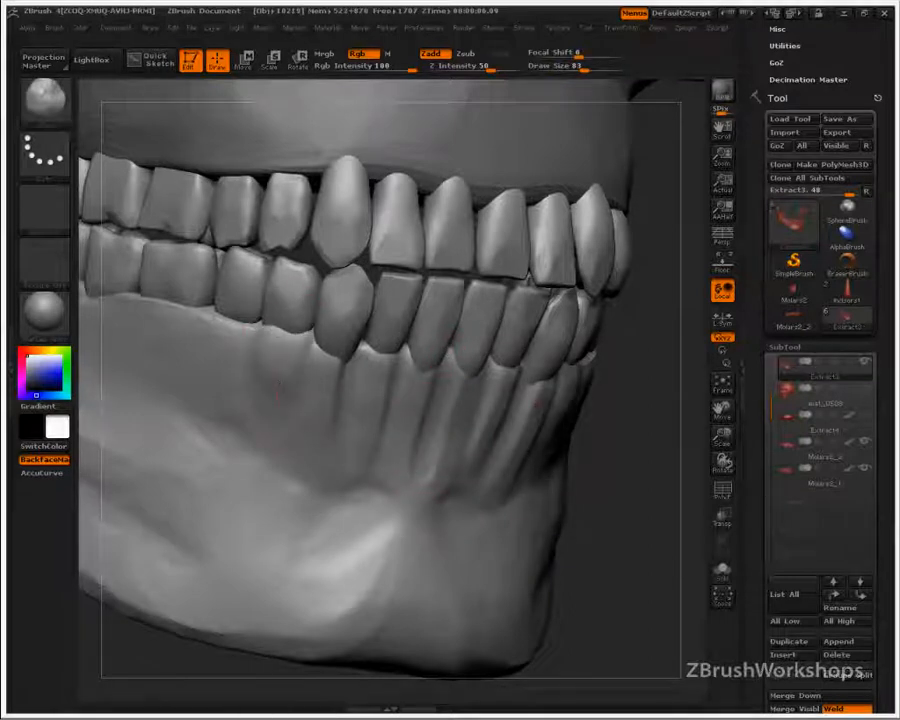
{"action": "key", "text": "bracketleft"}
{"action": "key", "text": "ctrl"}
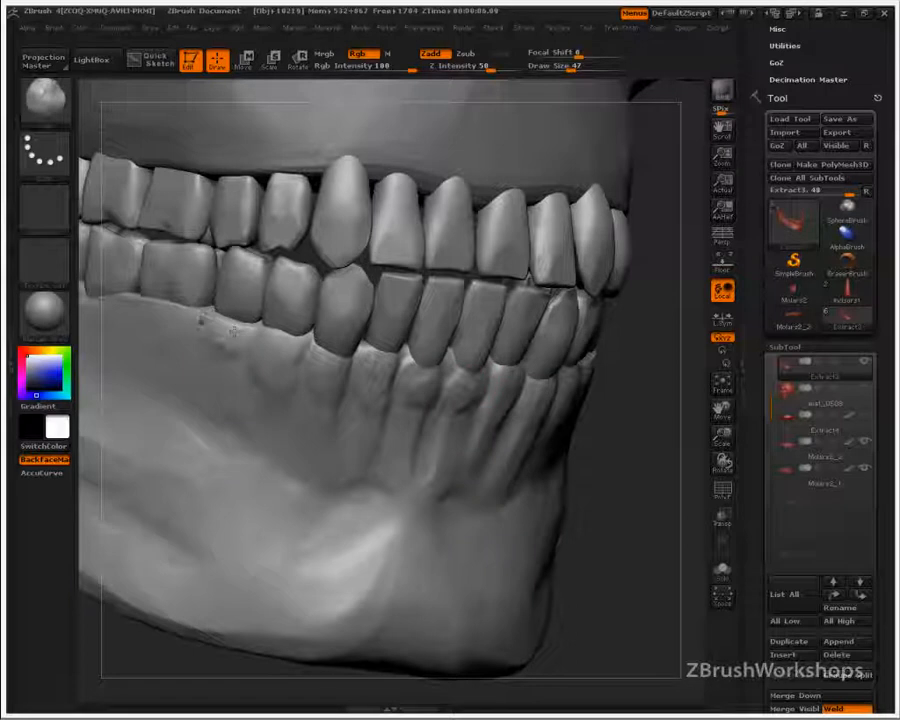
Turn off BackfaceMask and build up the bone rim below the lower side teeth with a brush at draw size 20.
{"action": "left_click", "coordinate": [40, 459]}
{"action": "mouse_move", "coordinate": [569, 532]}
{"action": "left_mouse_down", "text": "alt"}
{"action": "mouse_move", "coordinate": [665, 550]}
{"action": "mouse_move", "coordinate": [560, 676]}
{"action": "mouse_move", "coordinate": [506, 574]}
{"action": "mouse_move", "coordinate": [281, 348]}
{"action": "left_mouse_up", "text": "alt"}
{"action": "key", "text": "s"}
{"action": "left_click", "coordinate": [277, 331]}
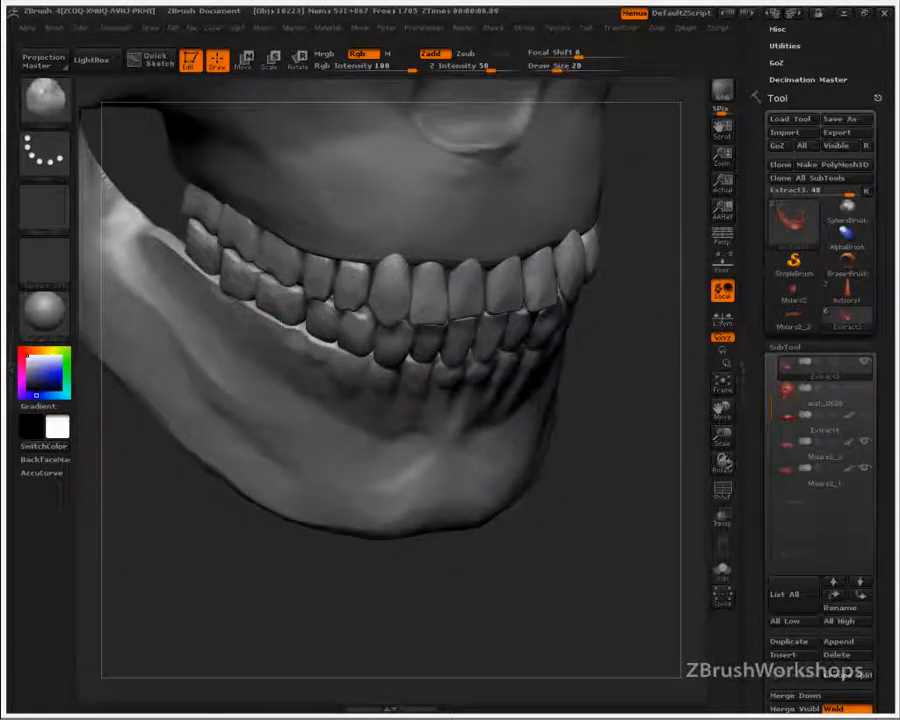
{"action": "mouse_move", "coordinate": [224, 287]}
{"action": "left_mouse_down"}
{"action": "mouse_move", "coordinate": [207, 287]}
{"action": "mouse_move", "coordinate": [262, 315]}
{"action": "left_mouse_up"}
Add bone along the base of the lower molars with a clay brush at draw sizes 14 and 27, and smooth the rim.
{"action": "key", "text": "b"}
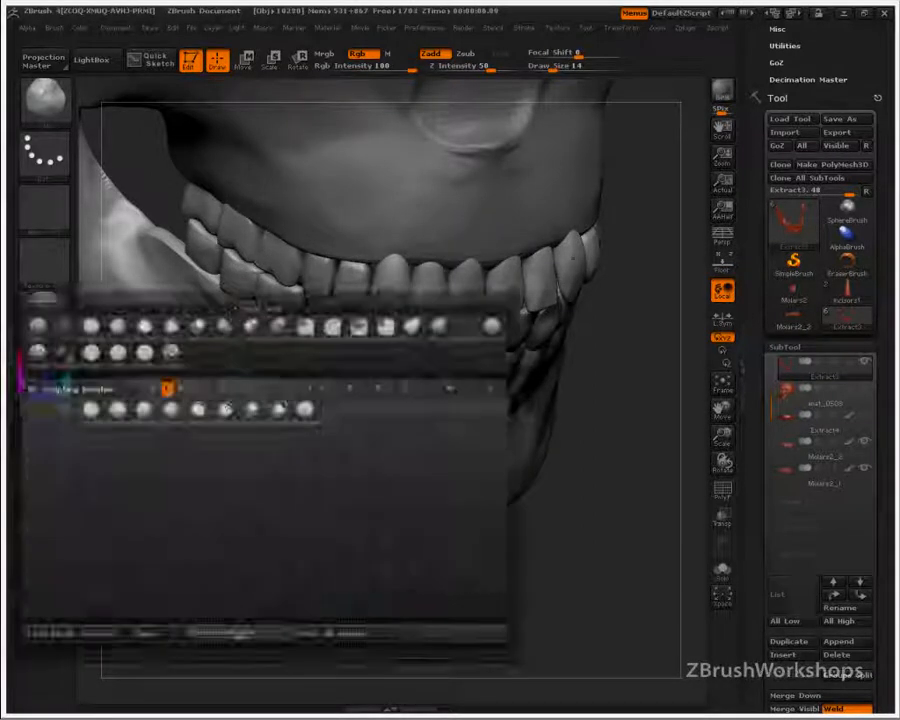
{"action": "left_click", "coordinate": [274, 318]}
{"action": "left_click_drag", "start_coordinate": [285, 320], "coordinate": [232, 293]}
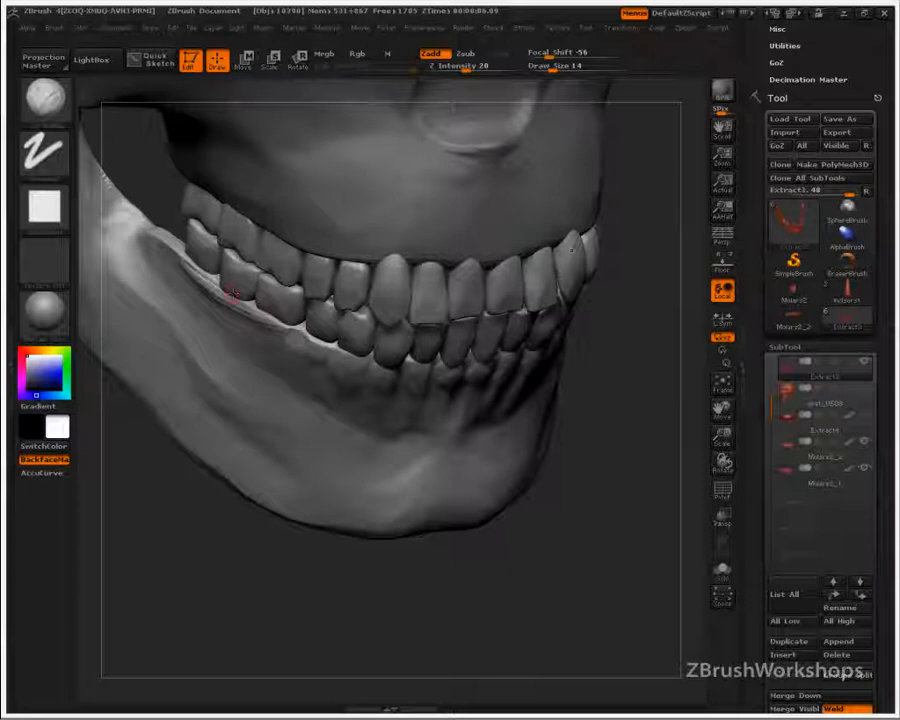
{"action": "key", "text": "]"}
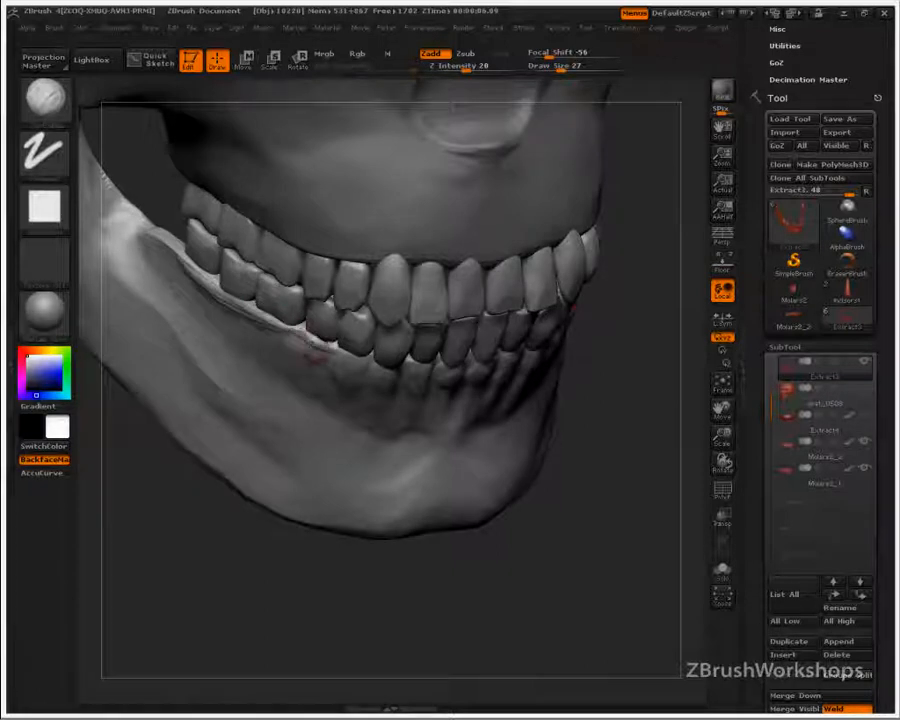
{"action": "left_click_drag", "start_coordinate": [316, 350], "coordinate": [320, 352], "text": "shift"}
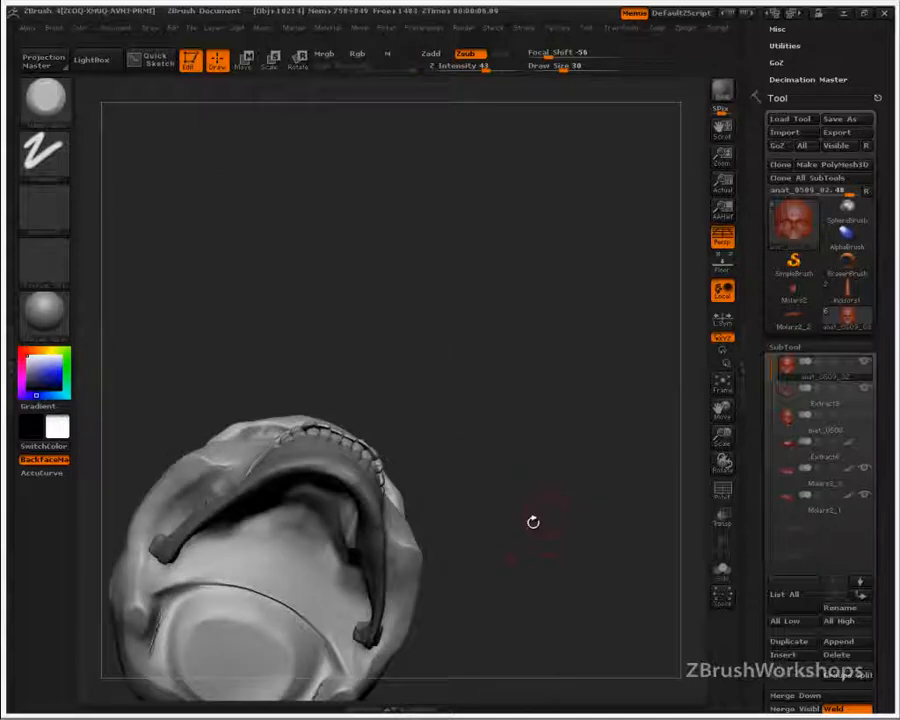
Examine the curve of the tooth arch from beneath the skull and the face profile from the side.
{"action": "key", "text": "ctrl+shift"}
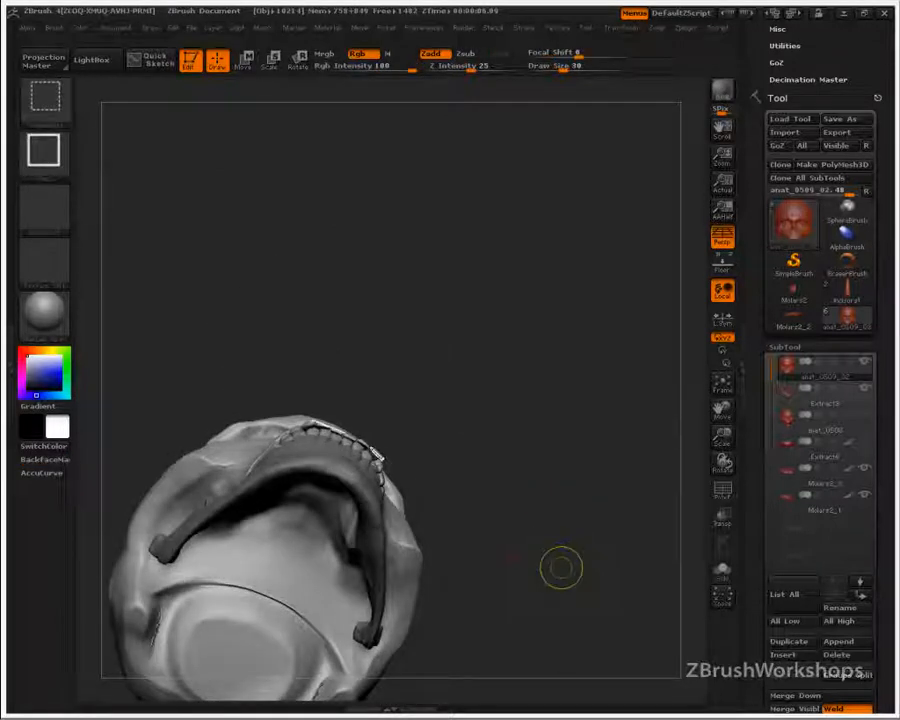
{"action": "mouse_move", "coordinate": [245, 472]}
{"action": "left_mouse_down", "text": "ctrl+shift"}
{"action": "mouse_move", "coordinate": [378, 475]}
{"action": "mouse_move", "coordinate": [402, 583]}
{"action": "left_mouse_up", "text": "ctrl+shift"}
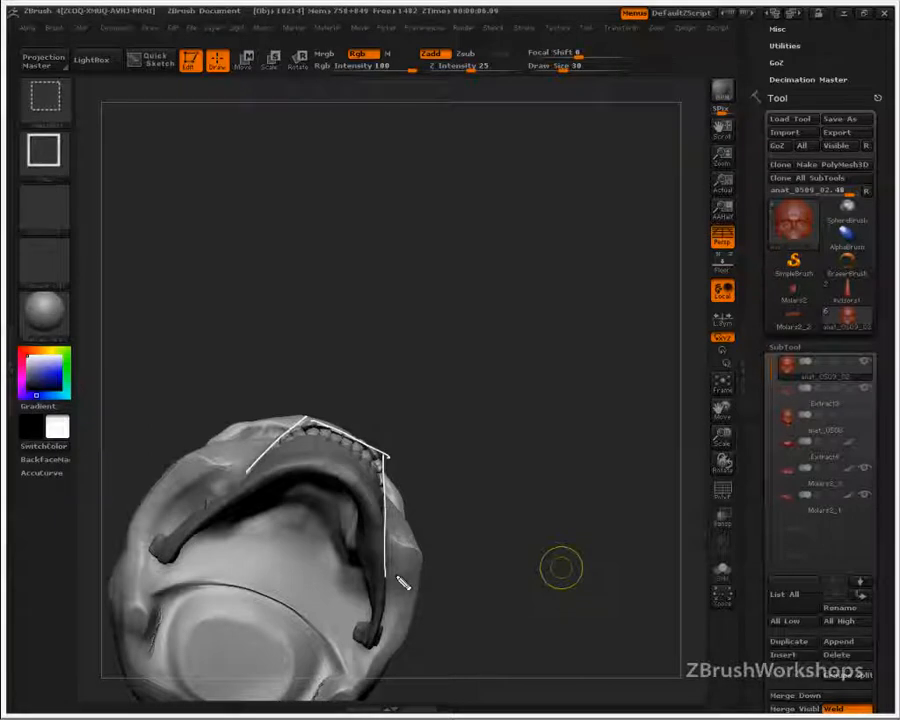
{"action": "left_click_drag", "start_coordinate": [402, 583], "coordinate": [404, 585], "text": "ctrl+shift"}
{"action": "left_click_drag", "start_coordinate": [471, 530], "coordinate": [494, 587]}
{"action": "left_click_drag", "start_coordinate": [428, 530], "coordinate": [502, 528]}
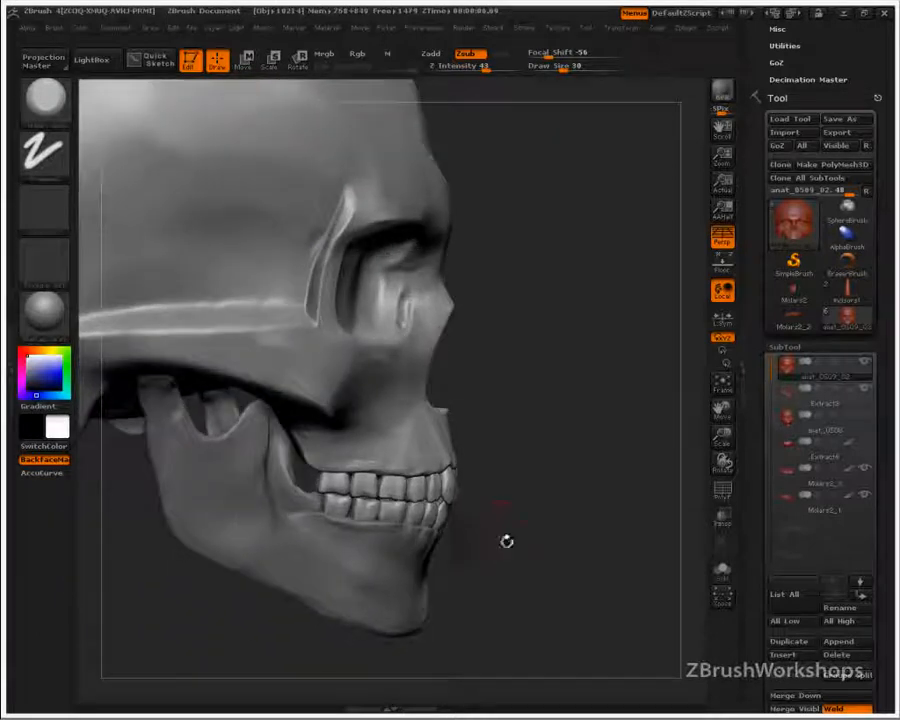
Switch to the Move brush at draw size 75 and review the whole skull from the front.
{"action": "key", "text": "bracketright"}
{"action": "key", "text": "bracketright"}
{"action": "key", "text": "bracketright"}
{"action": "key", "text": "shift"}
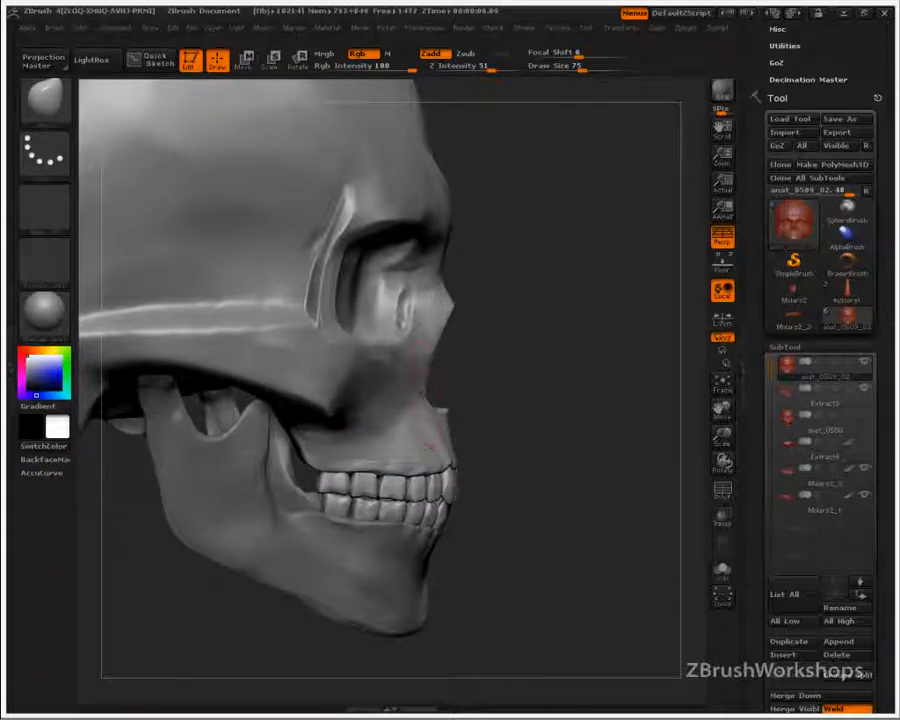
{"action": "left_click_drag", "start_coordinate": [546, 530], "coordinate": [531, 575], "text": "alt"}
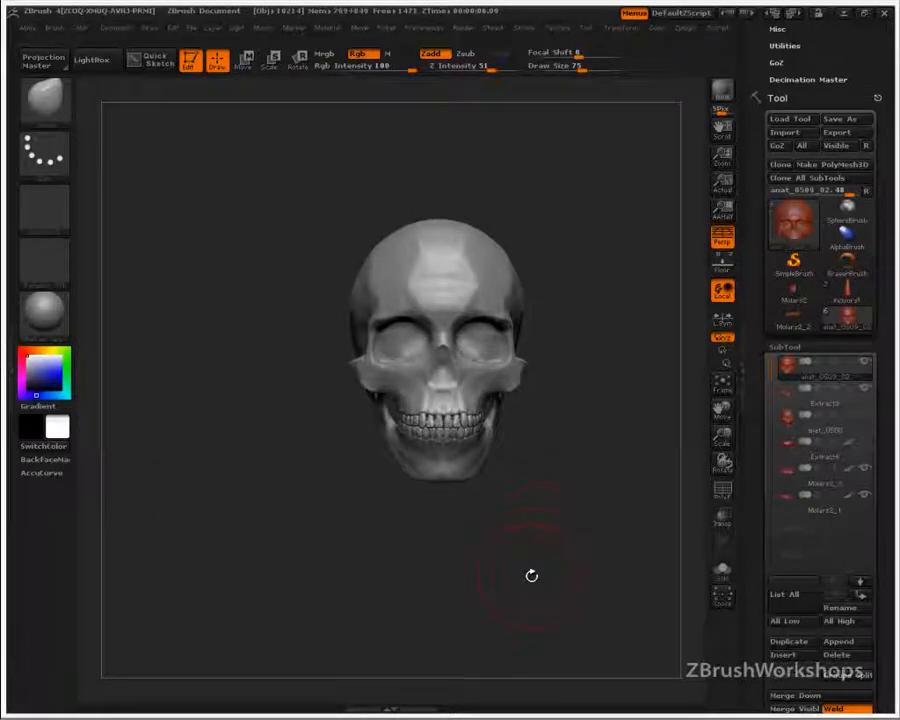